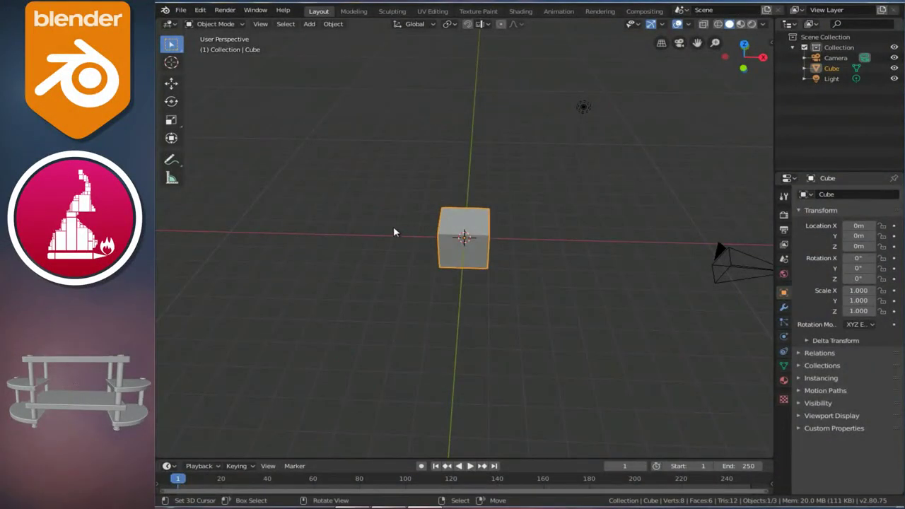
Open the Preferences window from the Edit menu, then close it.
mouse_move(424, 239)
middle_mouse_down()
mouse_move(458, 228)
mouse_move(340, 214)
middle_mouse_up()
scroll(458, 228, "up", 3)
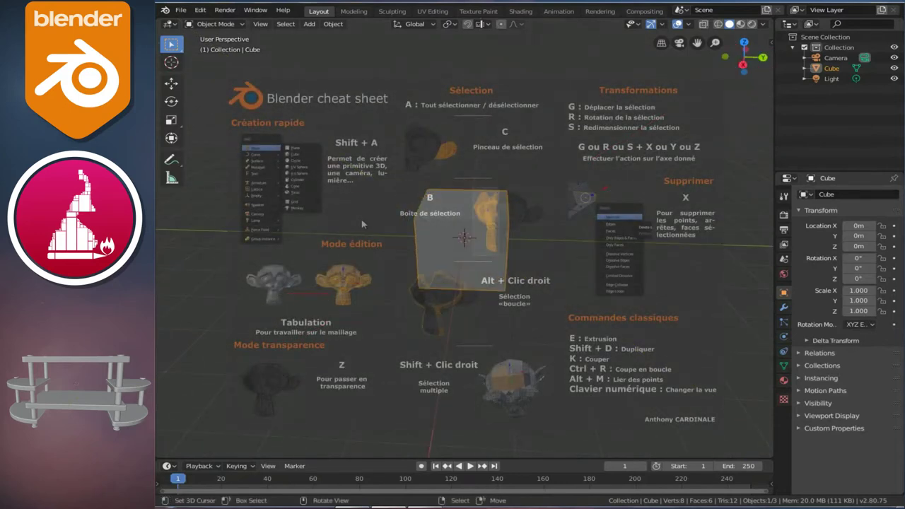
left_click(200, 10)
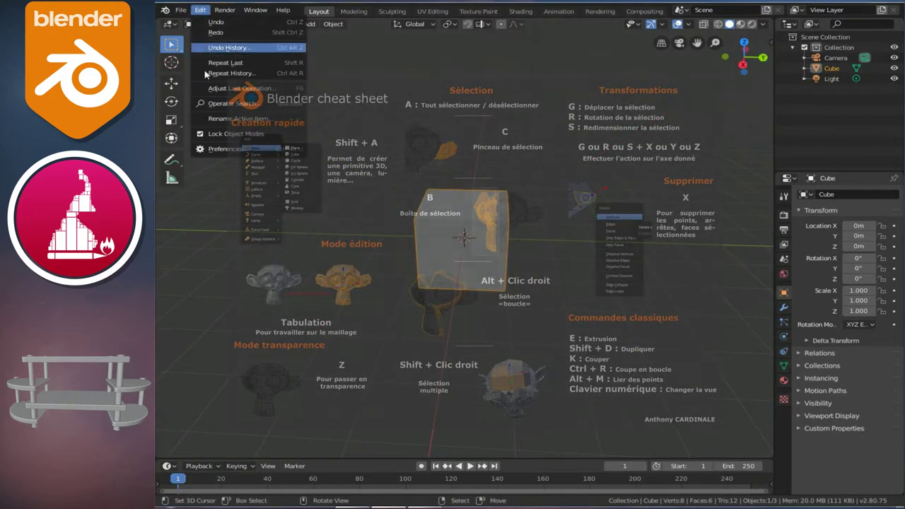
left_click(231, 149)
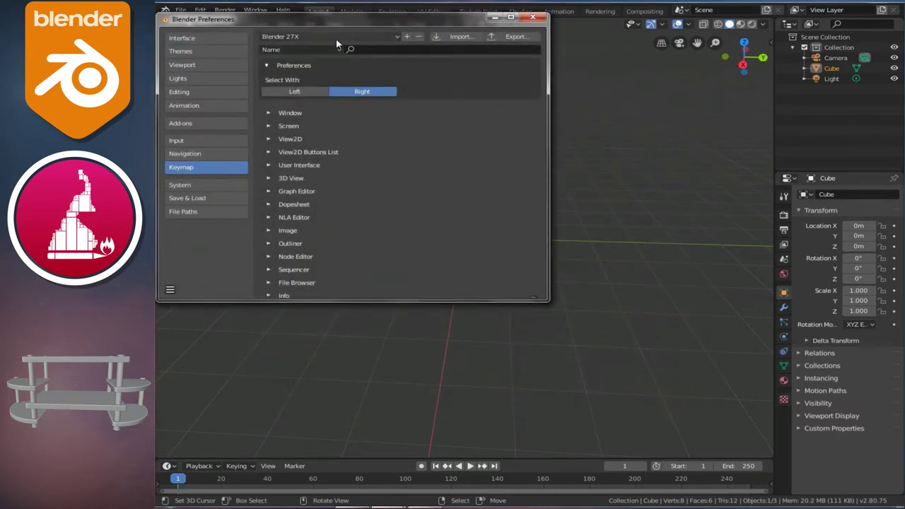
left_click(533, 17)
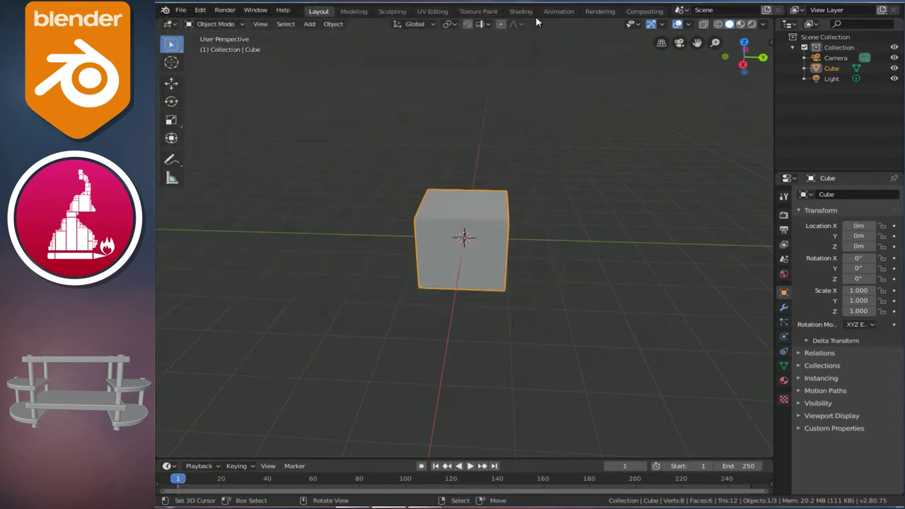
Turn on Cavity in viewport shading and widen the Properties editor.
left_click(763, 24)
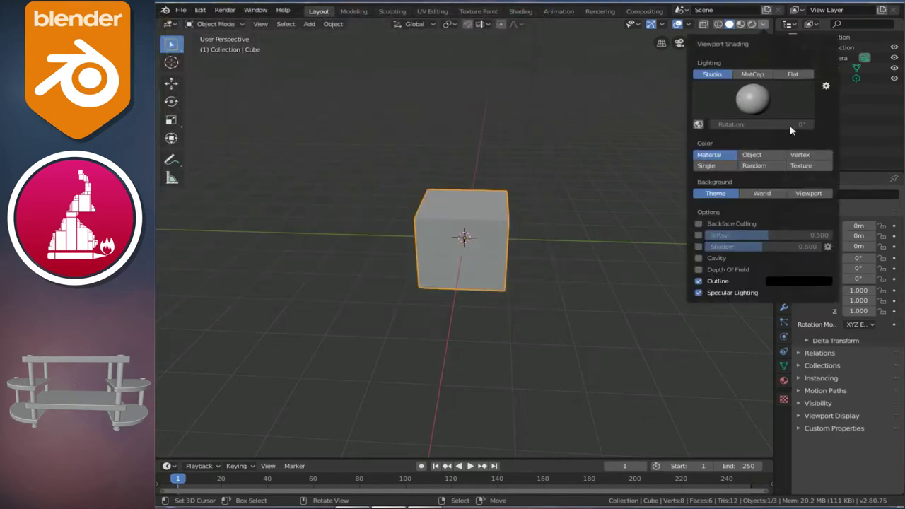
left_click(764, 24)
left_click(698, 258)
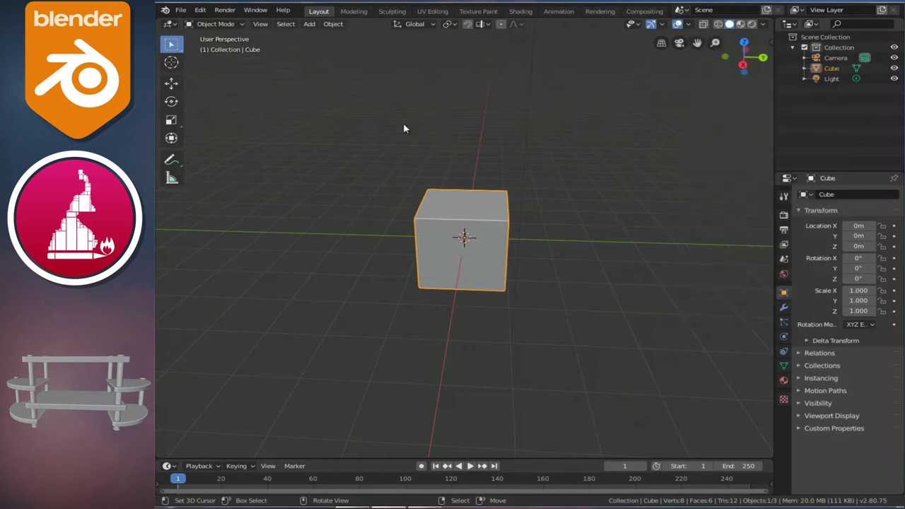
scroll(403, 122, "up", 6)
mouse_move(397, 135)
middle_mouse_down()
mouse_move(476, 145)
mouse_move(488, 107)
middle_mouse_up()
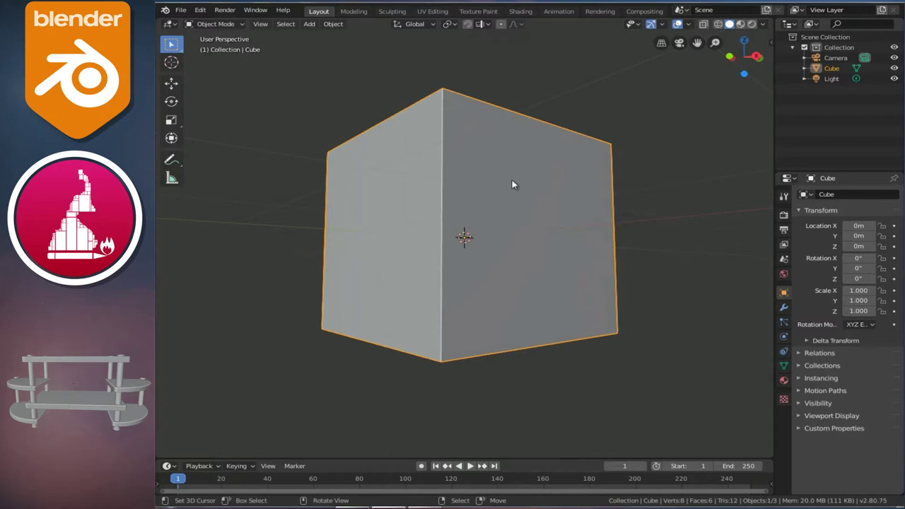
scroll(513, 189, "down", 3)
middle_click_drag(513, 192, 478, 231)
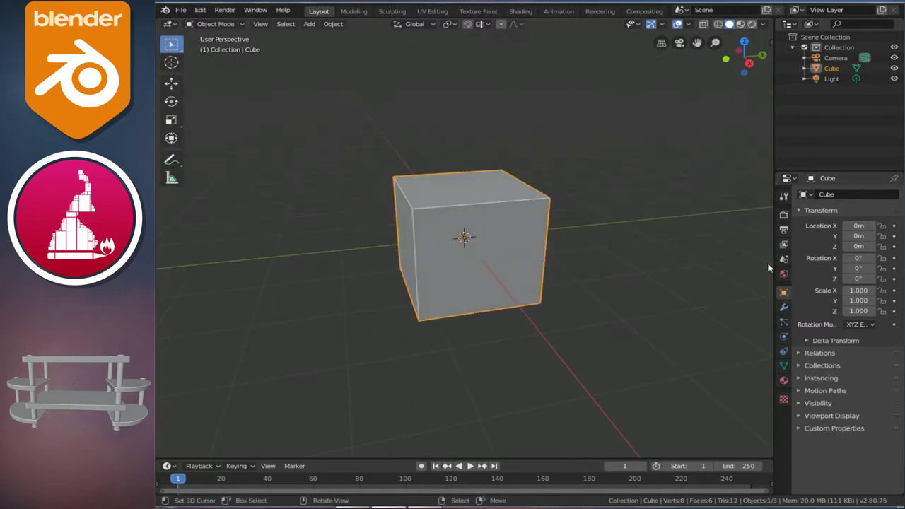
left_click_drag(773, 265, 662, 267)
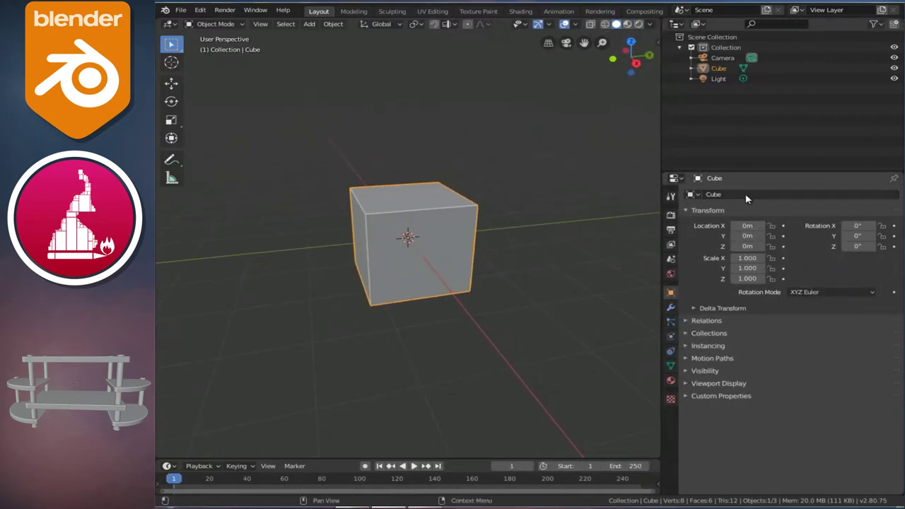
Add a Bevel modifier to the cube.
left_click(670, 307)
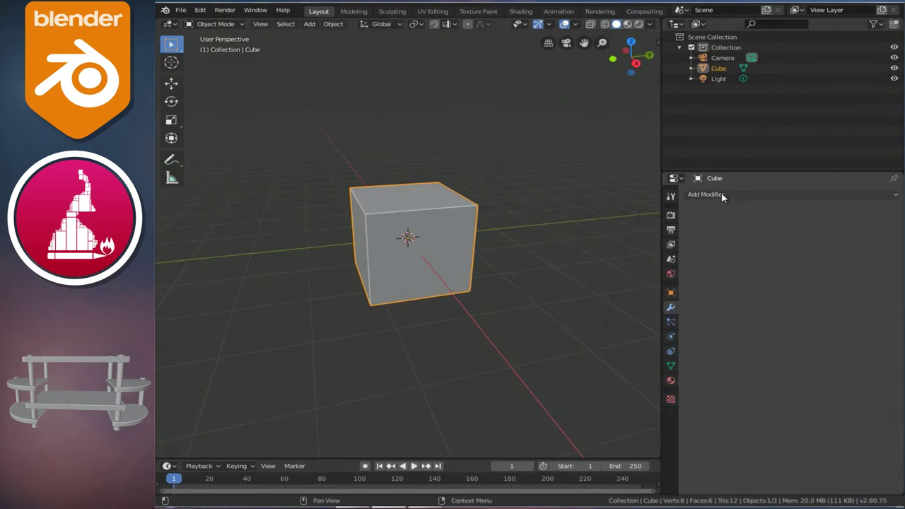
left_click(715, 195)
left_click(669, 231)
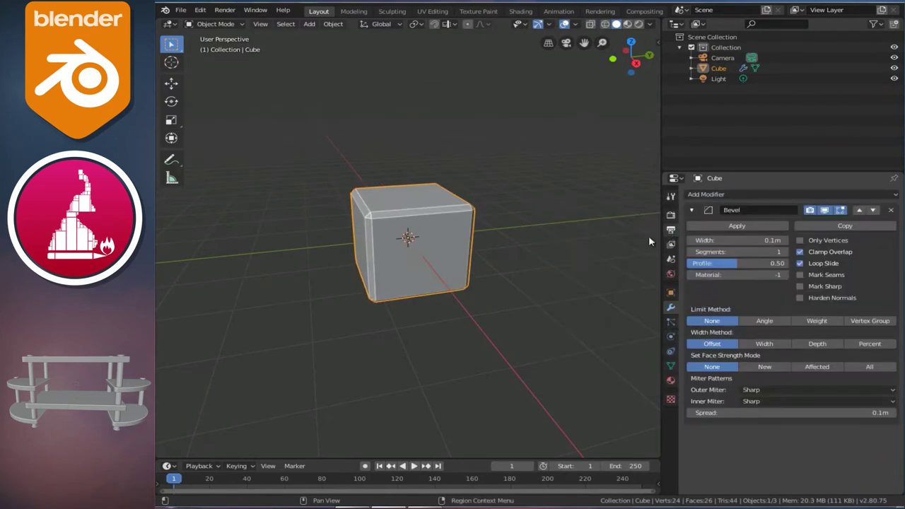
Scale the cube down along Z into a thin slab.
middle_click_drag(397, 289, 397, 278)
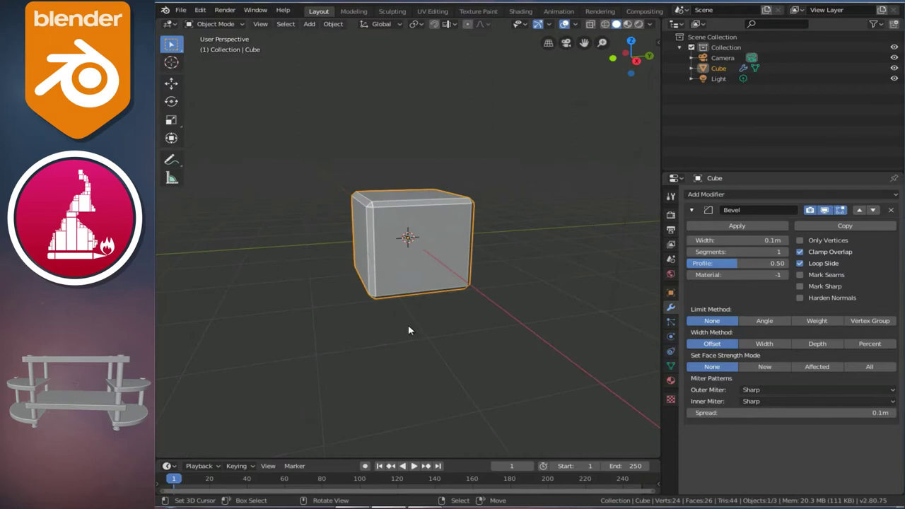
key("s")
key("z")
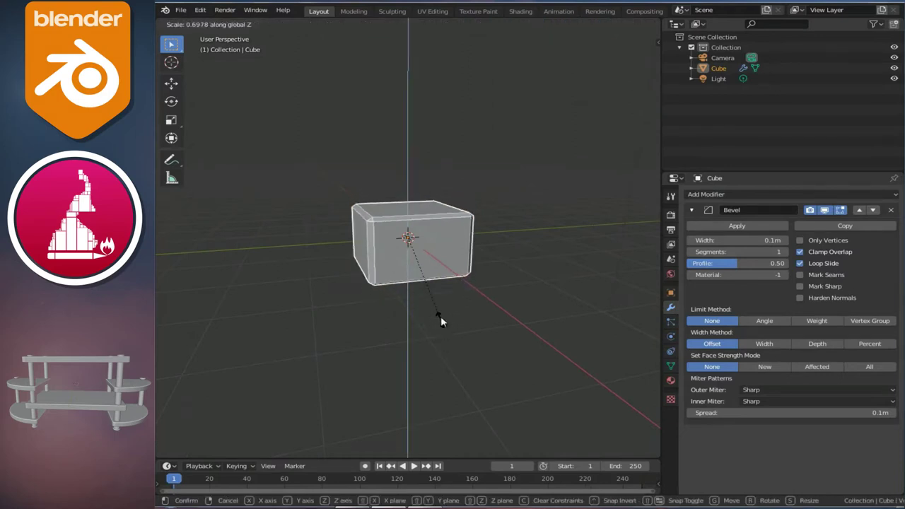
left_click(434, 249)
scroll(452, 244, "up", 2)
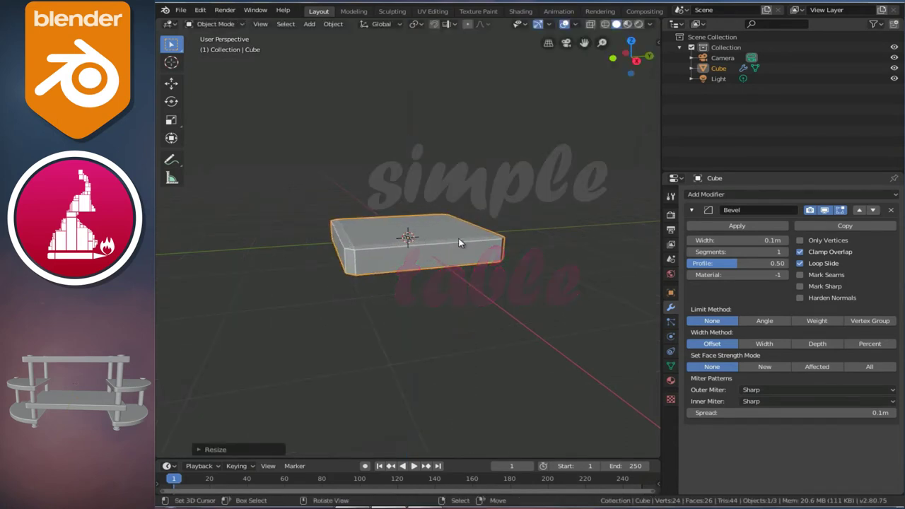
scroll(459, 243, "up", 1)
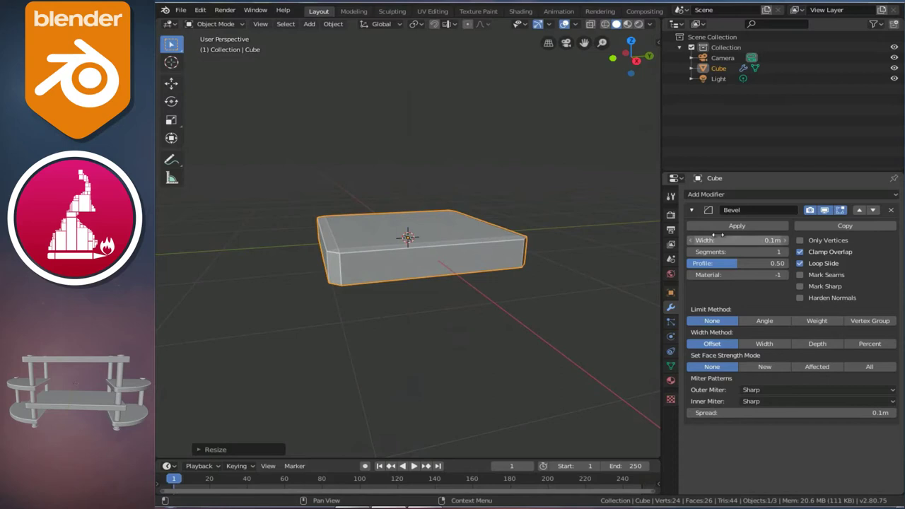
Set the Bevel to width 0.6 m, 100 segments, Angle limit method and Depth width method.
middle_click_drag(410, 249, 361, 251)
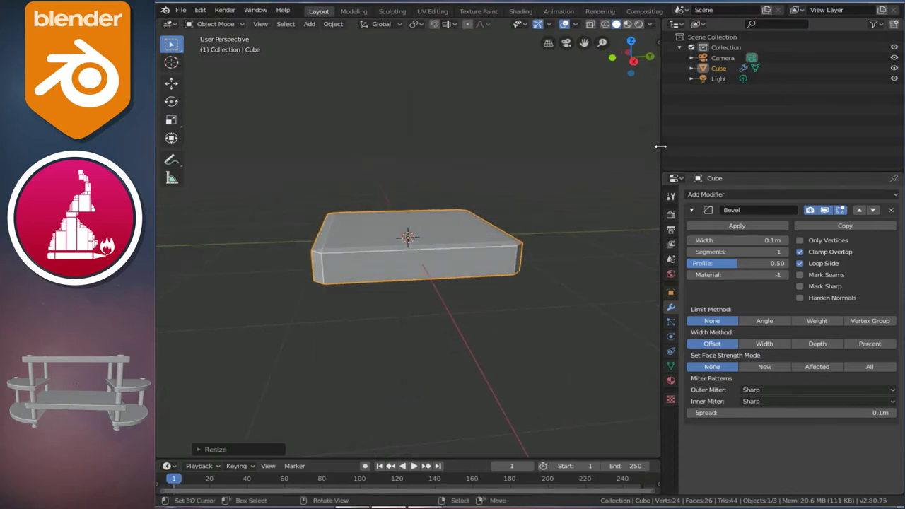
left_click(740, 240)
type(".6")
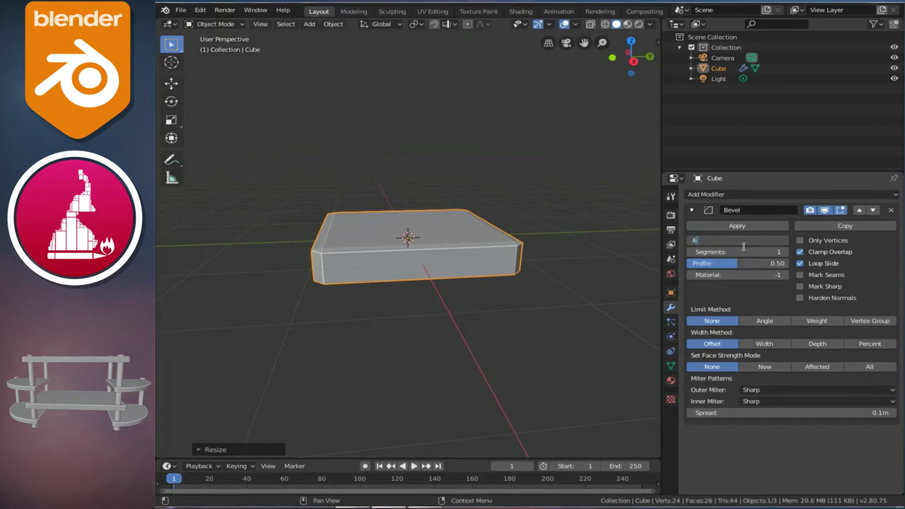
key("Return")
left_click(745, 251)
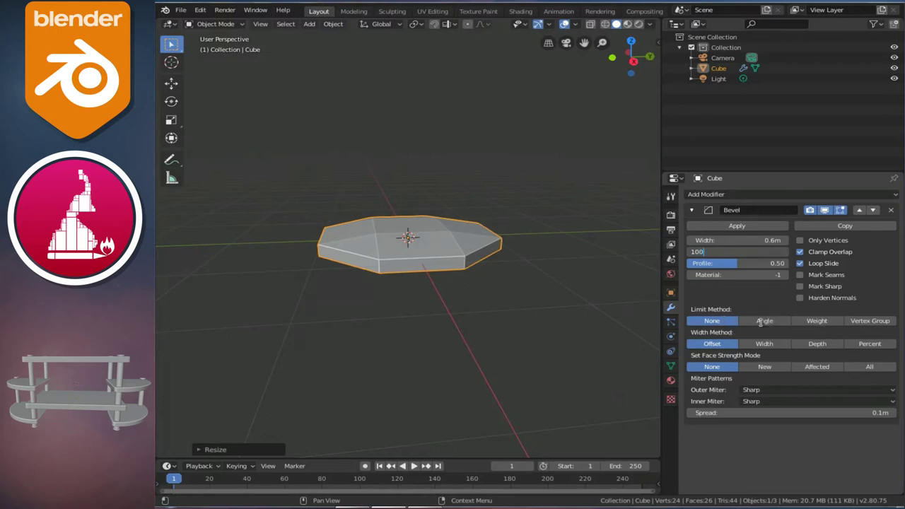
key("Return")
left_click(771, 323)
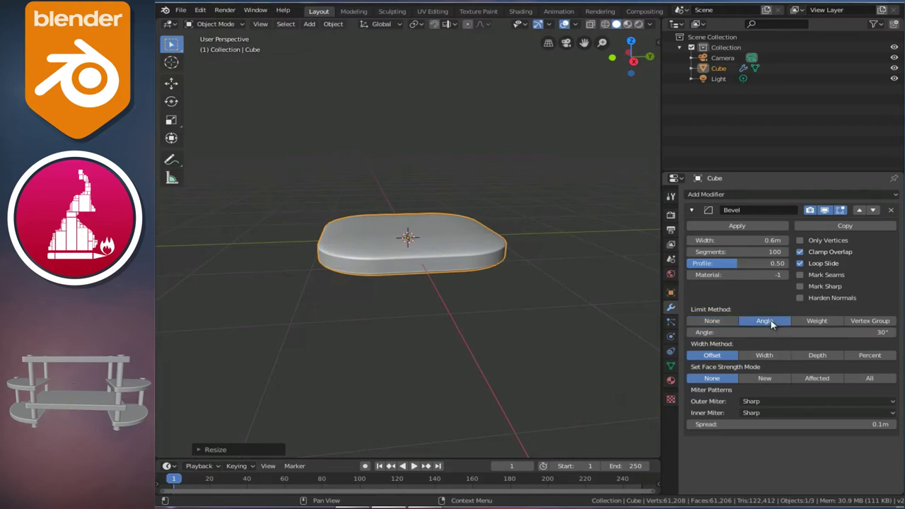
left_click(818, 356)
Switch to top view, enter Edit Mode and select a corner vertex.
mouse_move(422, 256)
middle_mouse_down()
mouse_move(470, 266)
mouse_move(472, 244)
mouse_move(470, 268)
middle_mouse_up()
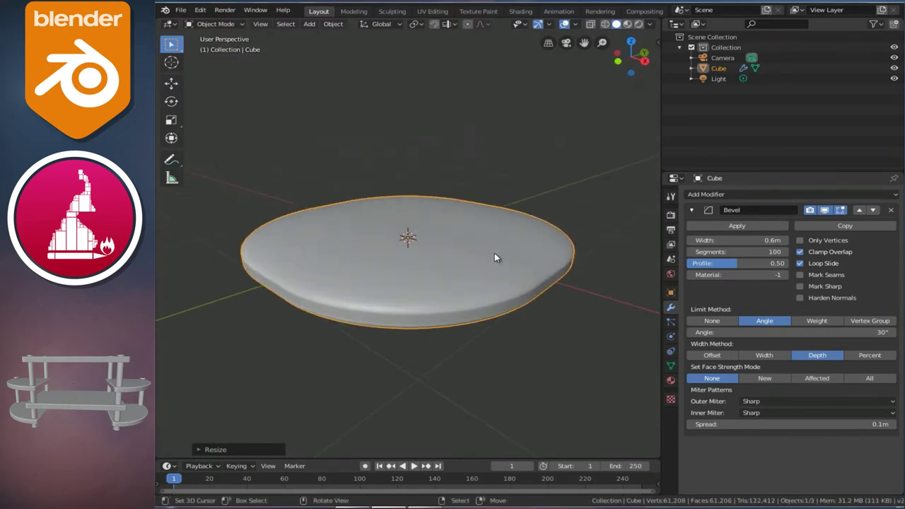
key("KP_7")
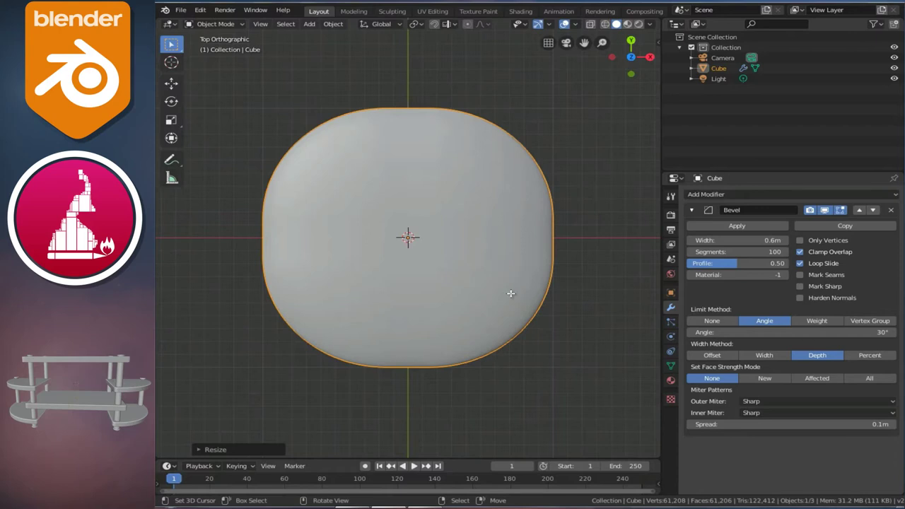
key("Tab")
left_click(553, 368)
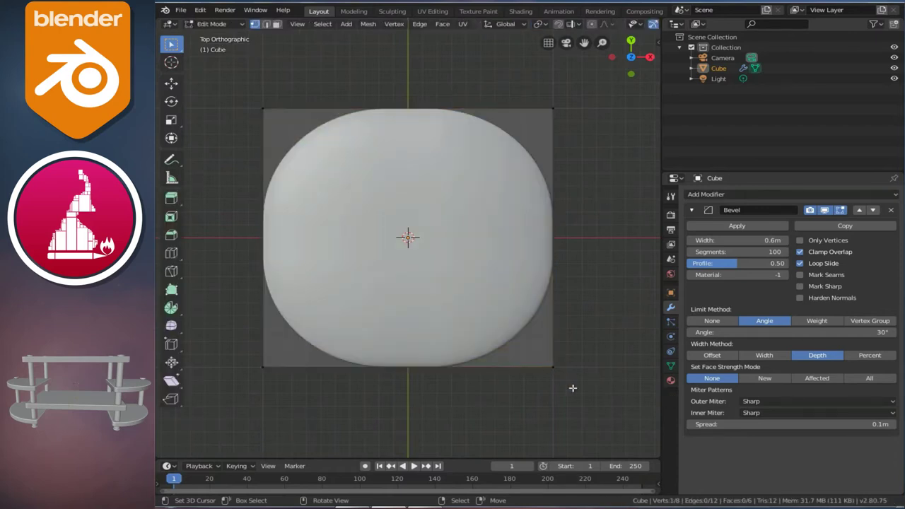
Switch to edge select and pick the slab's right vertical corner edge.
middle_click_drag(572, 388, 546, 305)
key("ctrl+Tab")
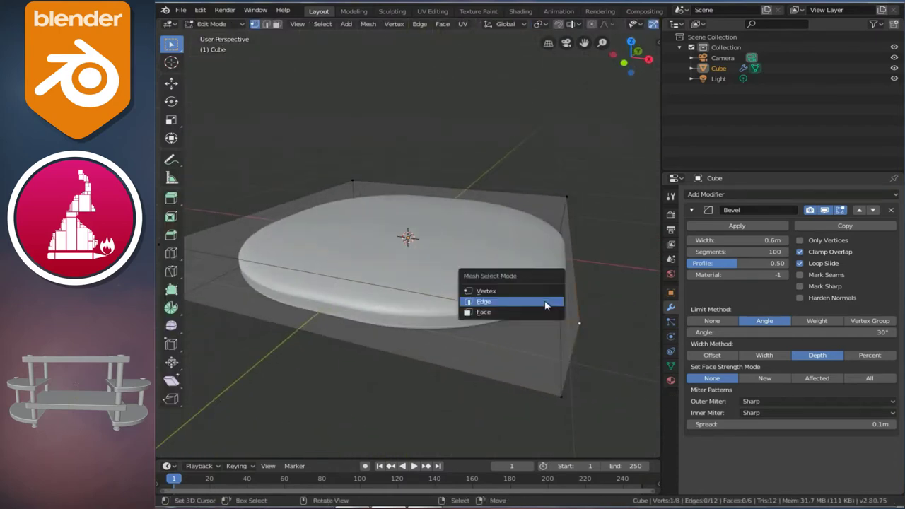
left_click(498, 304)
left_click(570, 363)
scroll(500, 316, "down", 3)
middle_click_drag(499, 313, 477, 307)
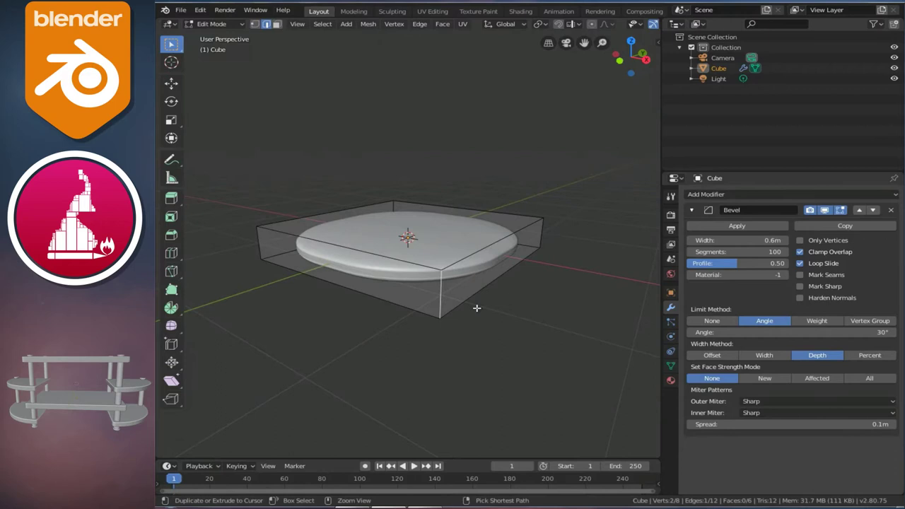
Bevel that edge into a wide curve of about 20 segments and return to Object Mode.
key("ctrl+b")
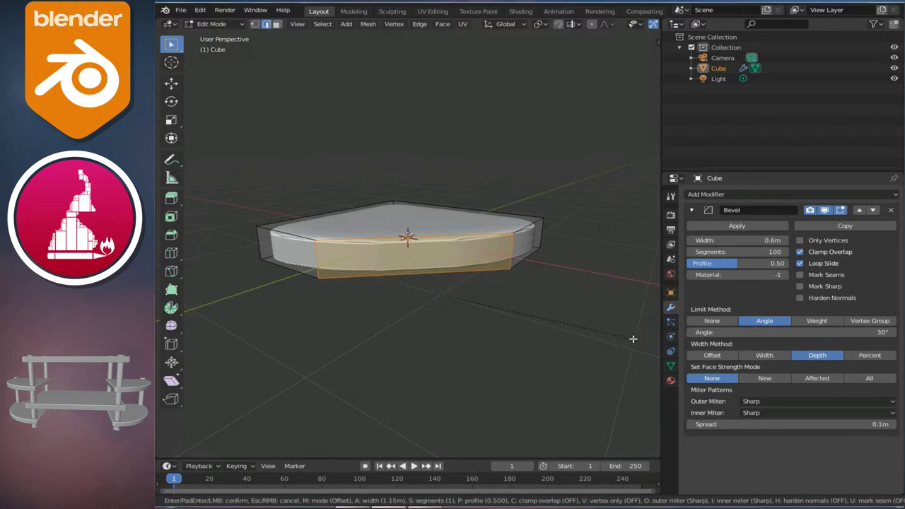
scroll(632, 338, "up", 1)
scroll(632, 339, "up", 1)
scroll(645, 345, "up", 1)
scroll(163, 350, "up", 1)
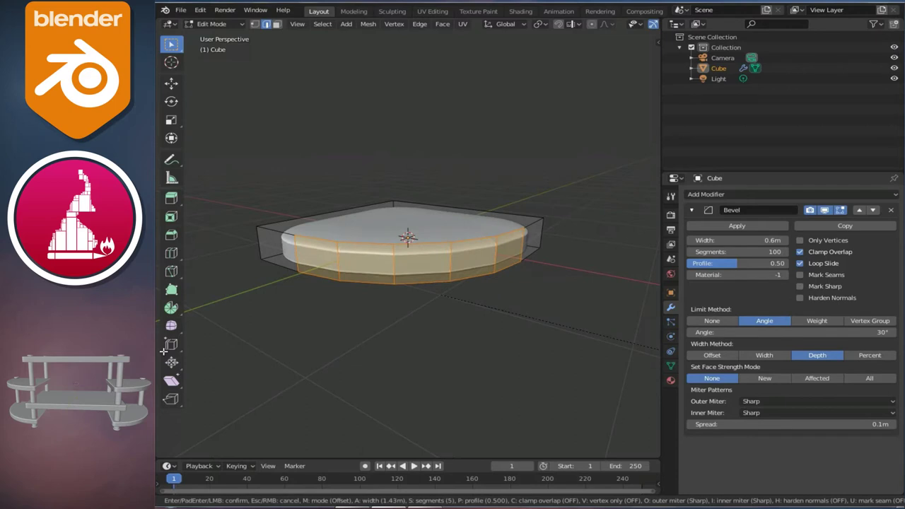
scroll(197, 353, "up", 1)
scroll(196, 352, "up", 2)
scroll(209, 357, "up", 3)
scroll(221, 359, "up", 1)
scroll(222, 360, "up", 2)
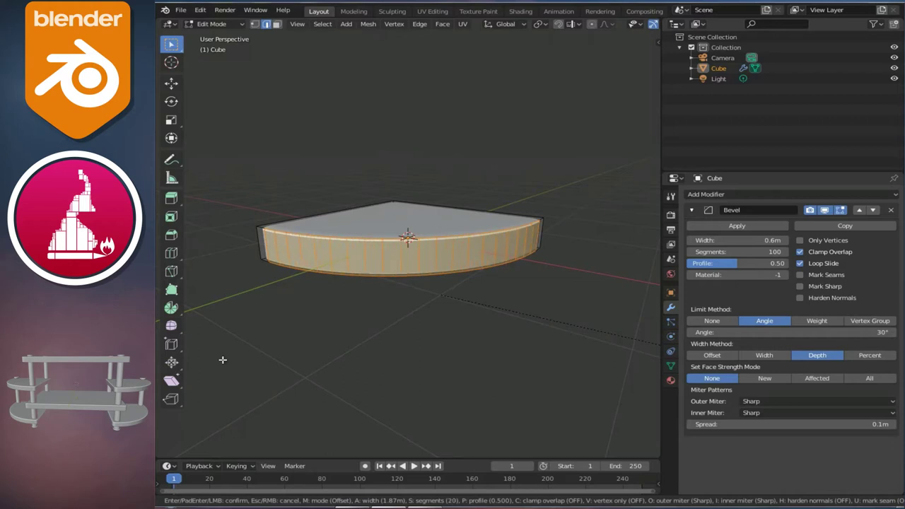
left_click(211, 295)
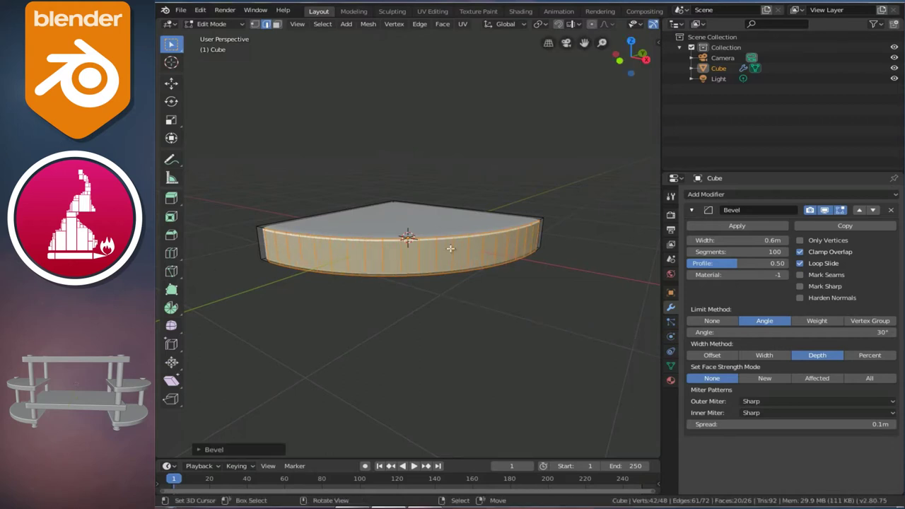
middle_click_drag(451, 250, 488, 236)
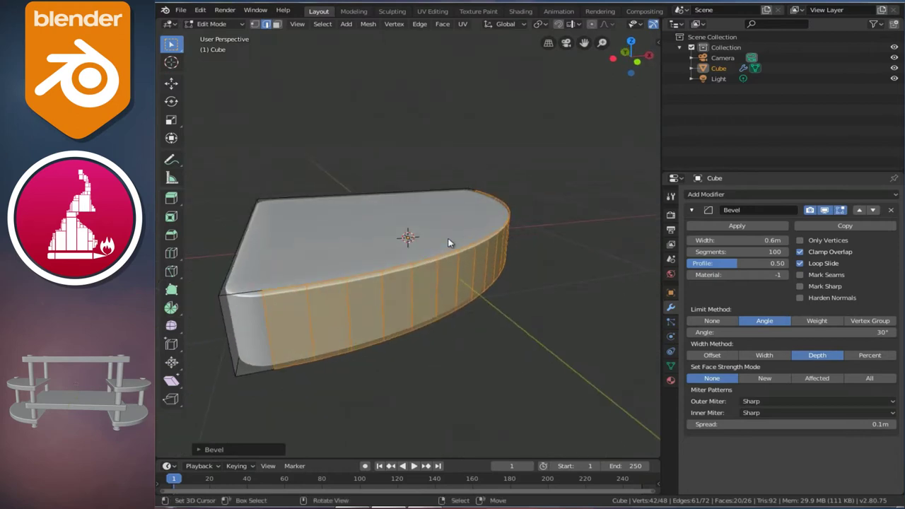
key("Tab")
mouse_move(410, 234)
middle_mouse_down()
mouse_move(529, 299)
mouse_move(513, 239)
mouse_move(488, 266)
mouse_move(431, 284)
middle_mouse_up()
Shade the rounded board smooth and squash it along Z to about half its thickness.
right_click(431, 284)
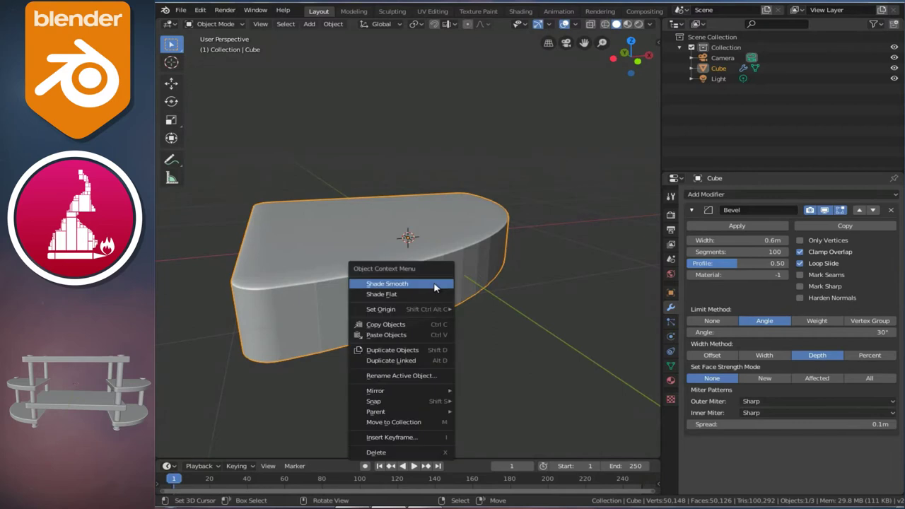
left_click(448, 283)
mouse_move(448, 281)
middle_mouse_down()
mouse_move(363, 275)
mouse_move(405, 238)
mouse_move(466, 270)
middle_mouse_up()
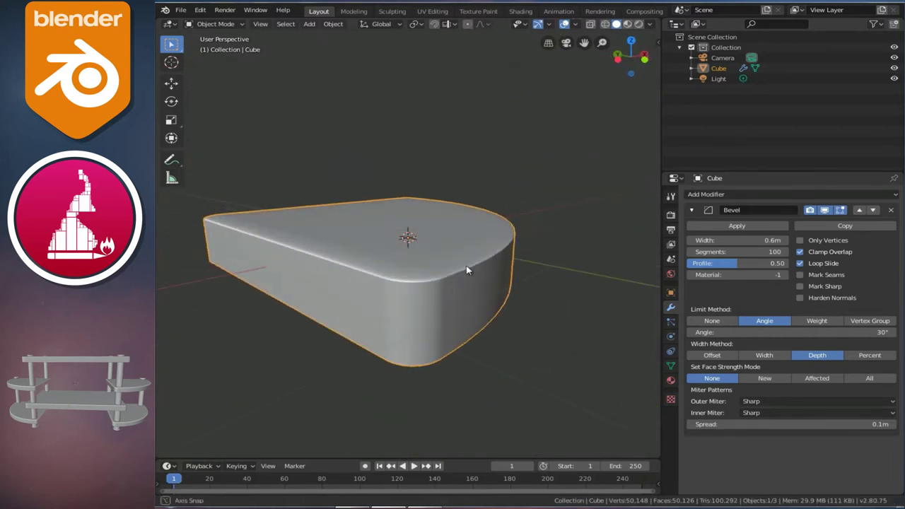
key("s")
key("z")
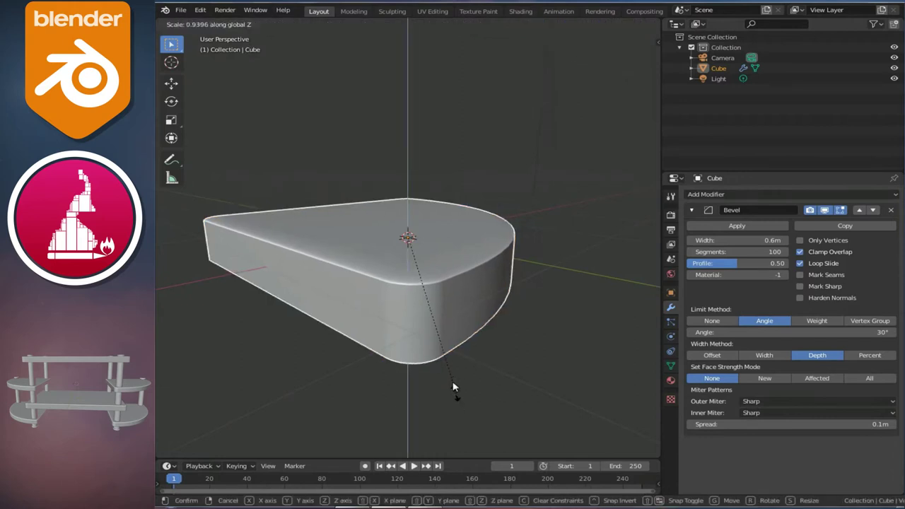
left_click(442, 311)
scroll(447, 305, "down", 4)
mouse_move(446, 305)
middle_mouse_down()
mouse_move(504, 226)
mouse_move(341, 231)
mouse_move(389, 282)
mouse_move(379, 229)
middle_mouse_up()
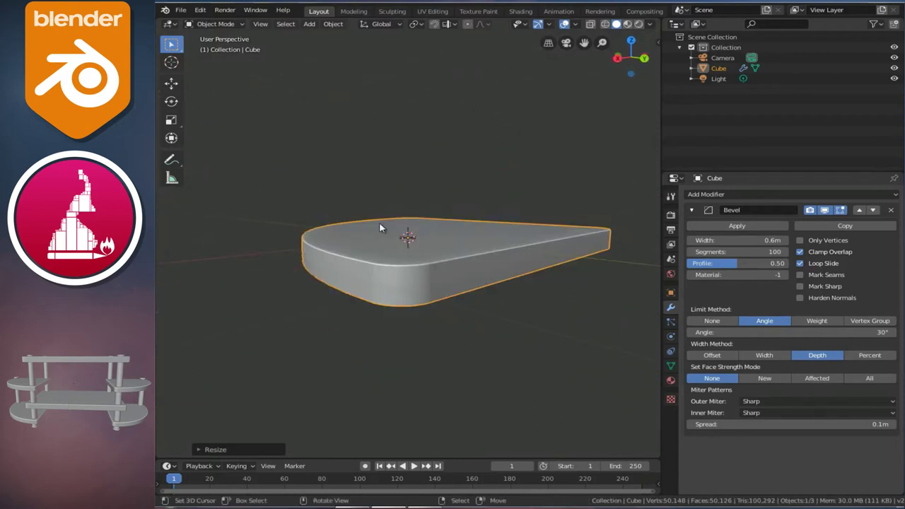
In top view, move all of the board's mesh about 2 m along X in Edit Mode.
key("KP_7")
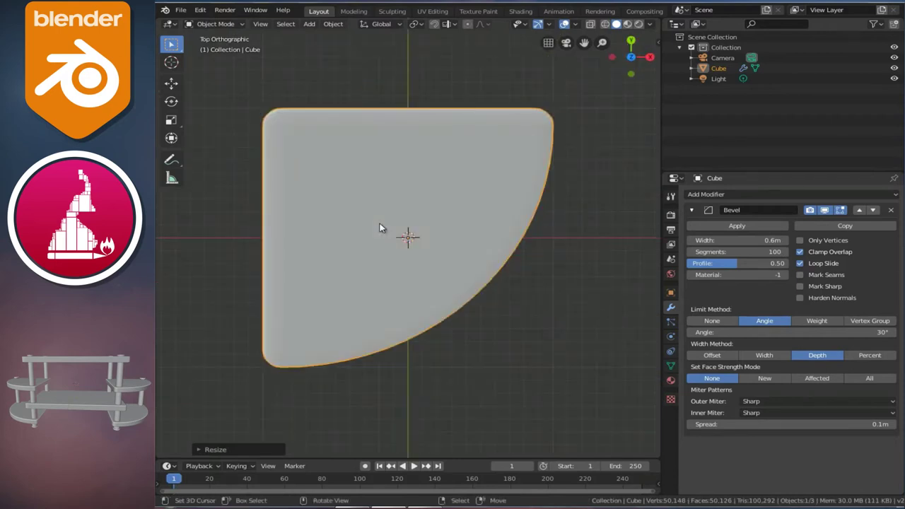
scroll(379, 227, "down", 3)
key("g")
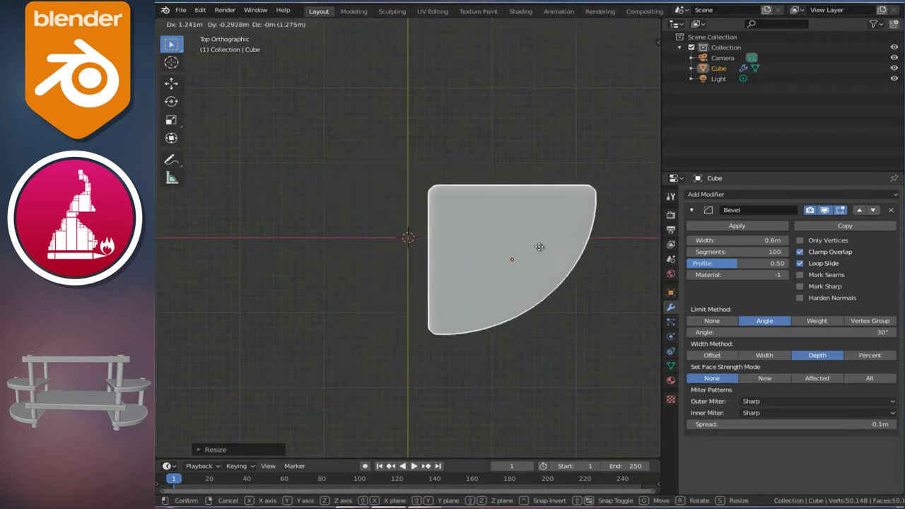
right_click(546, 245)
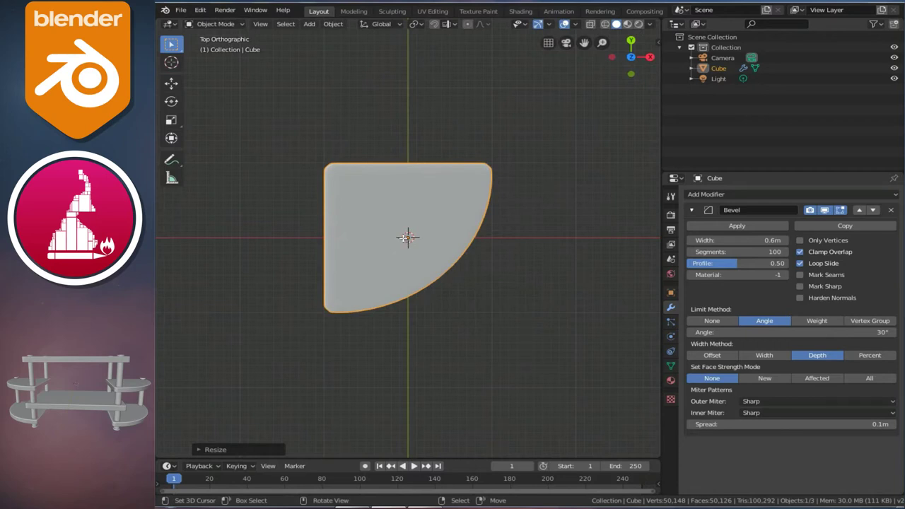
key("Tab")
key("alt+a")
key("a")
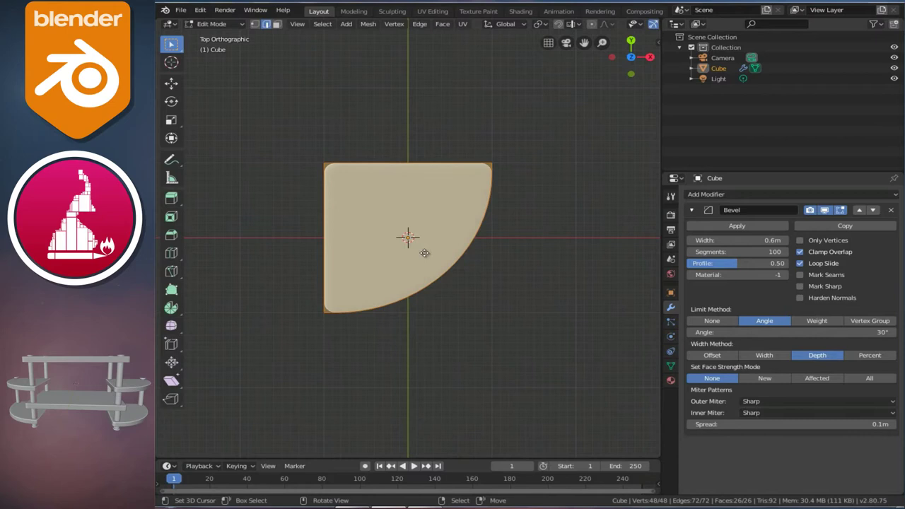
key("g")
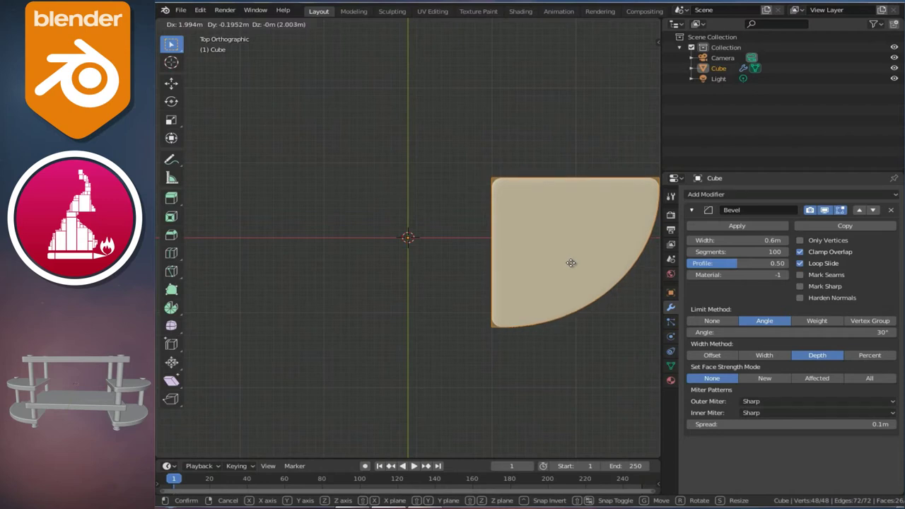
left_click(571, 263)
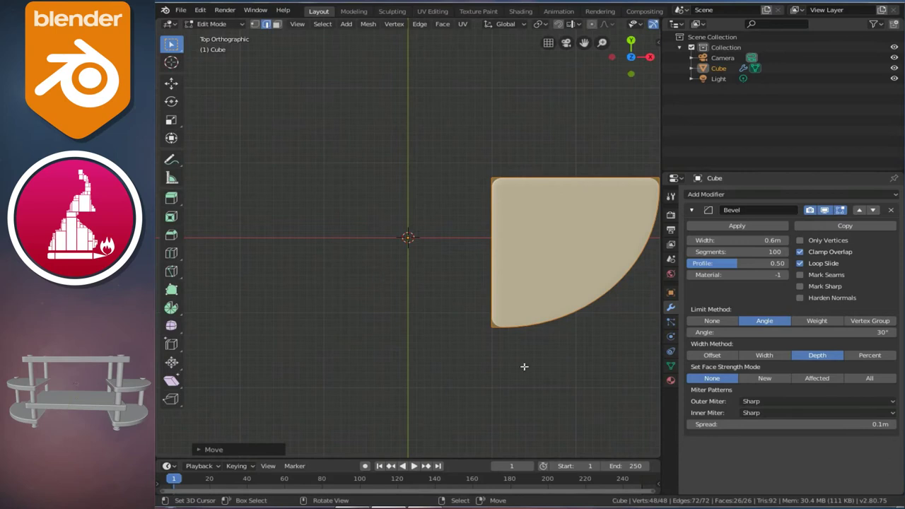
scroll(526, 354, "down", 1)
scroll(495, 304, "down", 3, "ctrl")
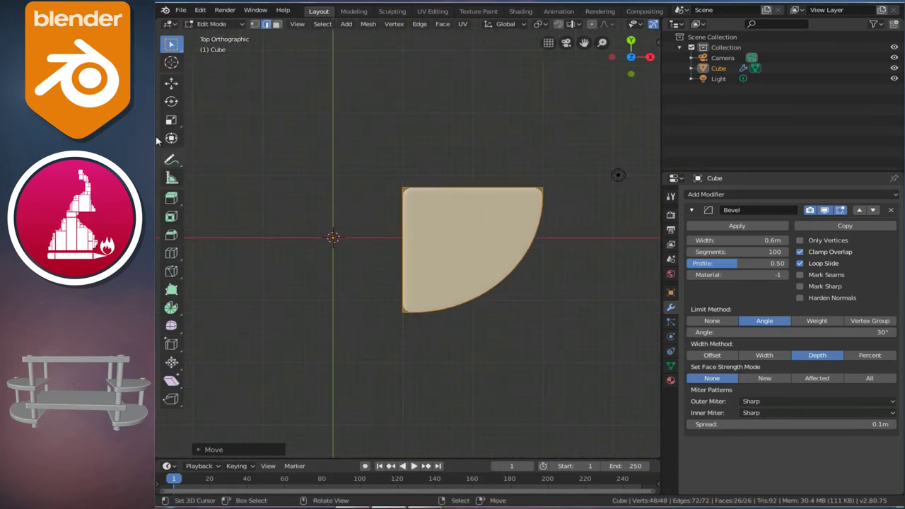
Nudge the mesh another 0.435 m along X with the Move tool and return to Object Mode.
left_click(173, 84)
left_click_drag(537, 264, 566, 272)
middle_click_drag(445, 328, 451, 239)
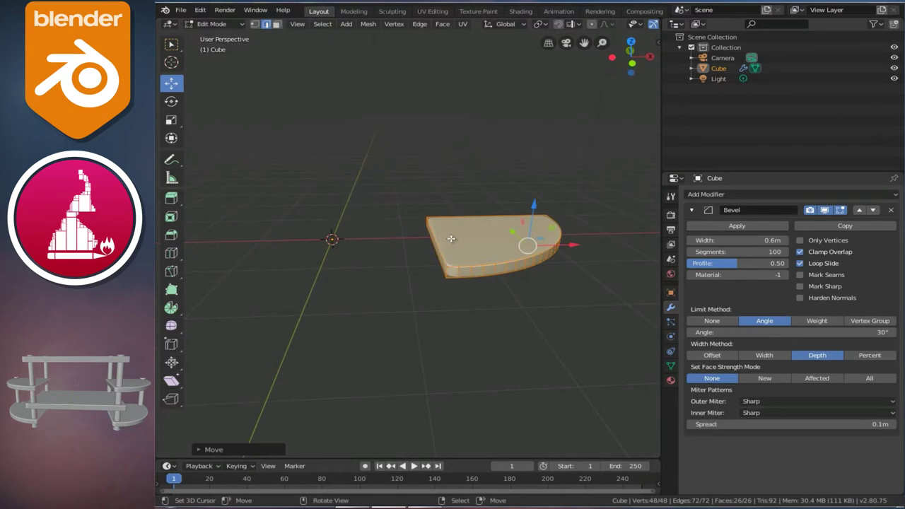
key("Tab")
Scale the board along Z to make it slightly thicker.
mouse_move(457, 283)
middle_mouse_down()
mouse_move(399, 196)
mouse_move(367, 193)
middle_mouse_up()
scroll(481, 263, "up", 3)
middle_click_drag(482, 262, 500, 261)
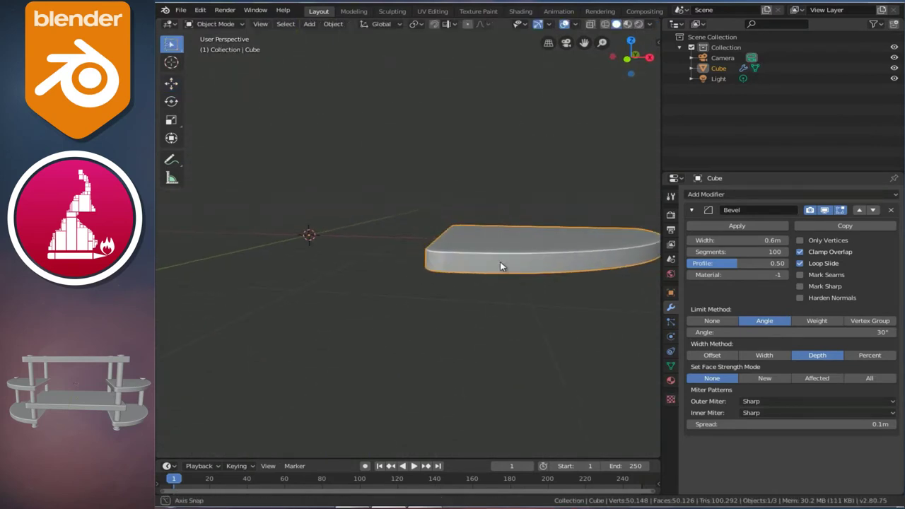
key("s")
key("z")
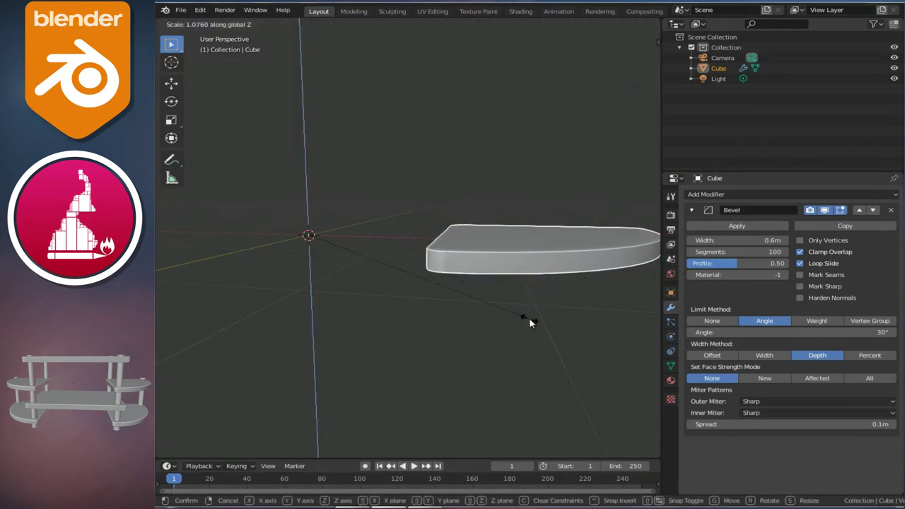
left_click(531, 327)
mouse_move(458, 186)
middle_mouse_down()
mouse_move(474, 216)
mouse_move(435, 224)
middle_mouse_up()
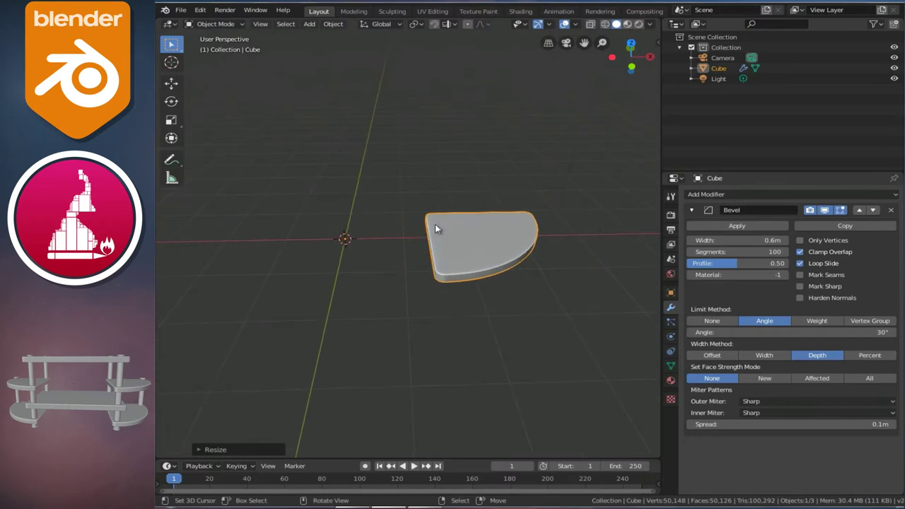
Add a Mirror modifier across X, then an Array modifier with count 2.
left_click(692, 211)
left_click(710, 198)
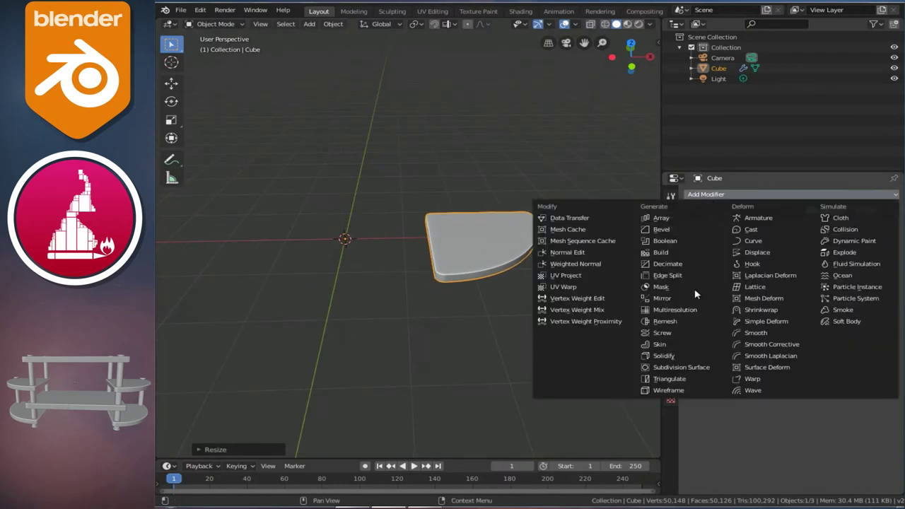
left_click(657, 298)
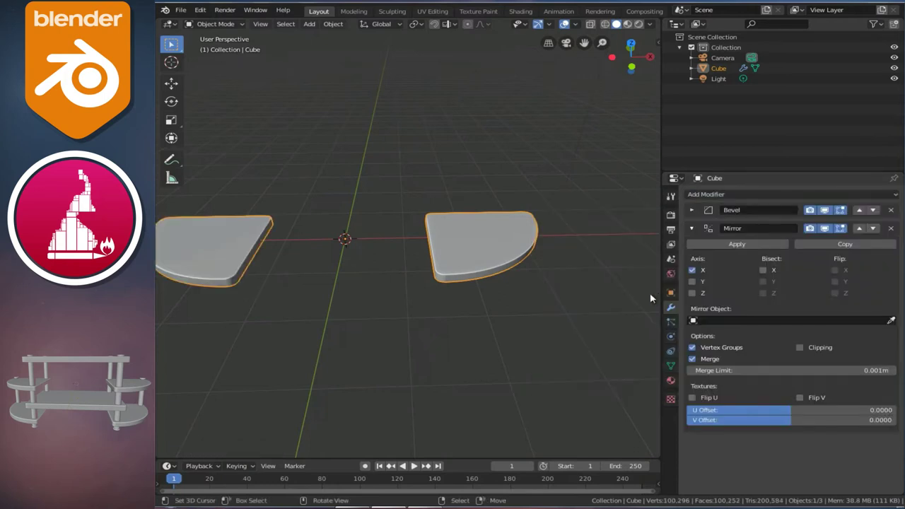
middle_click_drag(339, 203, 417, 200)
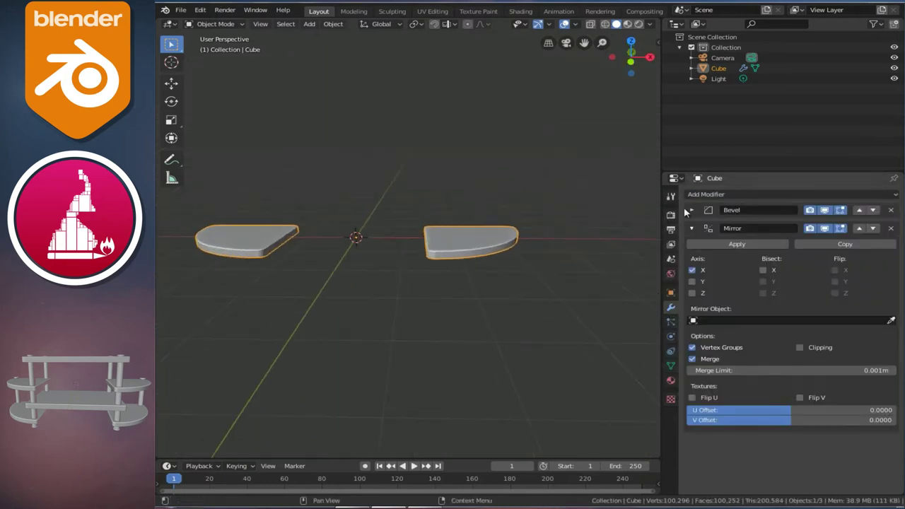
left_click(725, 195)
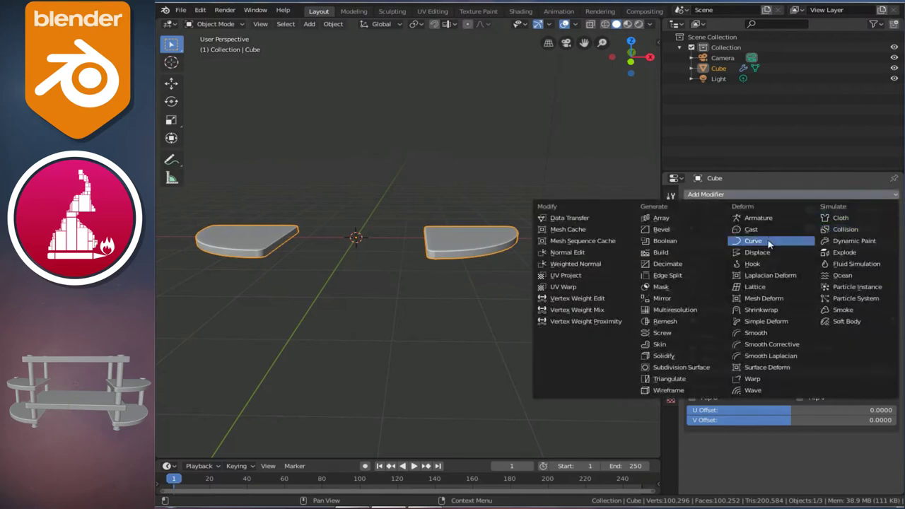
left_click(671, 223)
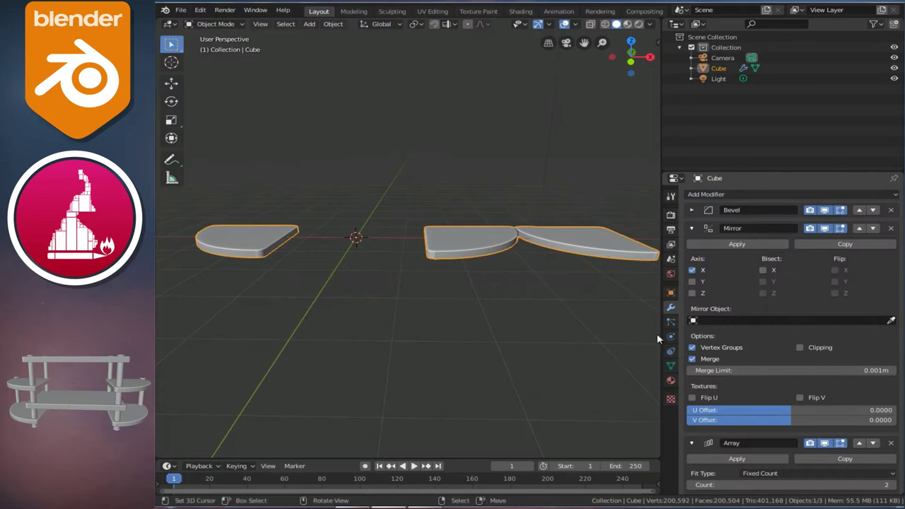
Switch the Array from relative to constant offset and drag the copies downward along Z.
left_click(692, 229)
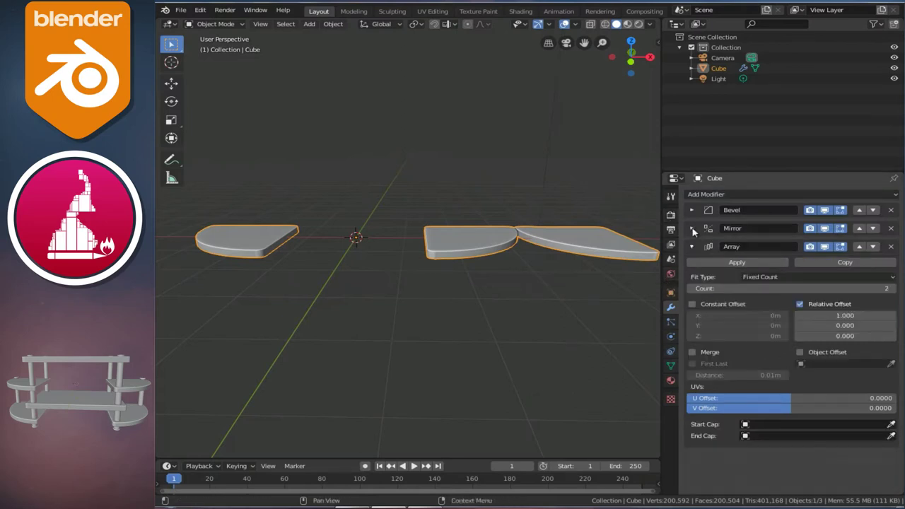
left_click(800, 305)
left_click(699, 305)
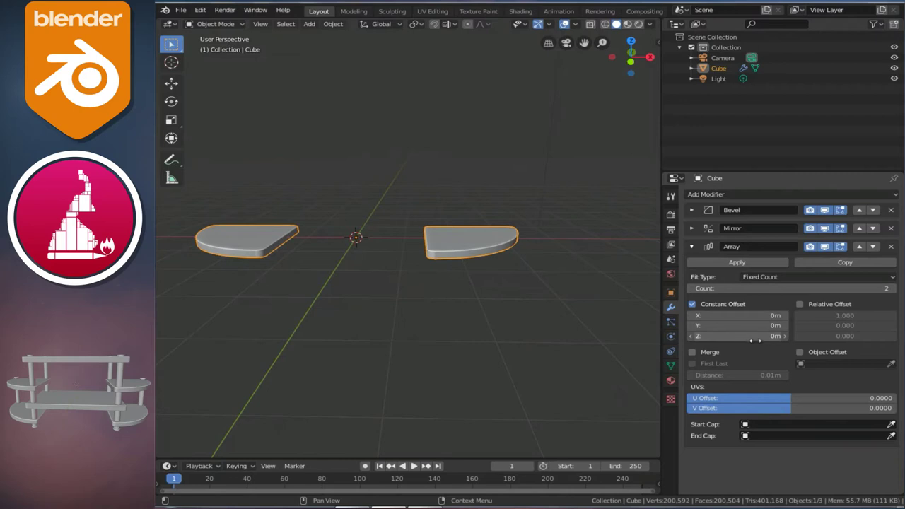
mouse_move(755, 340)
left_mouse_down()
mouse_move(751, 354)
mouse_move(529, 340)
mouse_move(286, 314)
mouse_move(301, 308)
left_mouse_up()
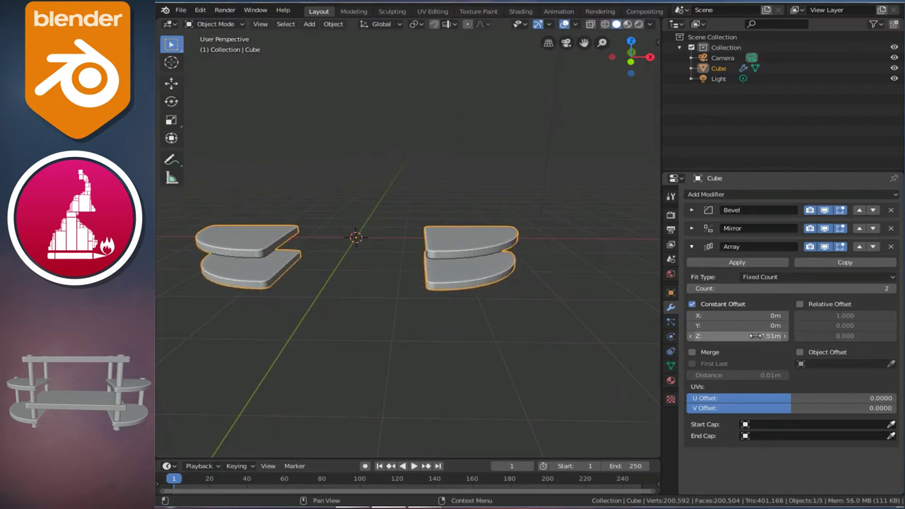
mouse_move(677, 332)
left_mouse_down()
mouse_move(616, 325)
mouse_move(575, 337)
left_mouse_up()
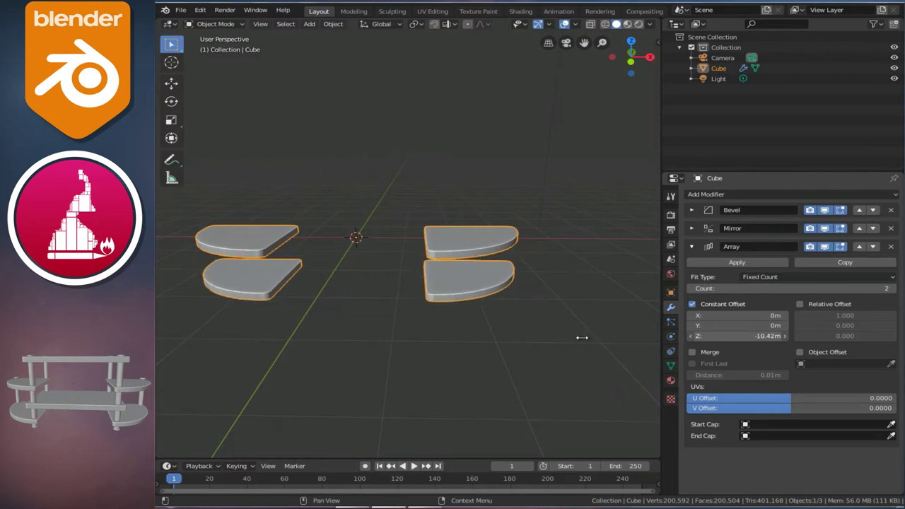
Enter exactly -15 m as the Array's constant Z offset.
scroll(360, 212, "down", 3)
middle_click_drag(360, 212, 440, 212)
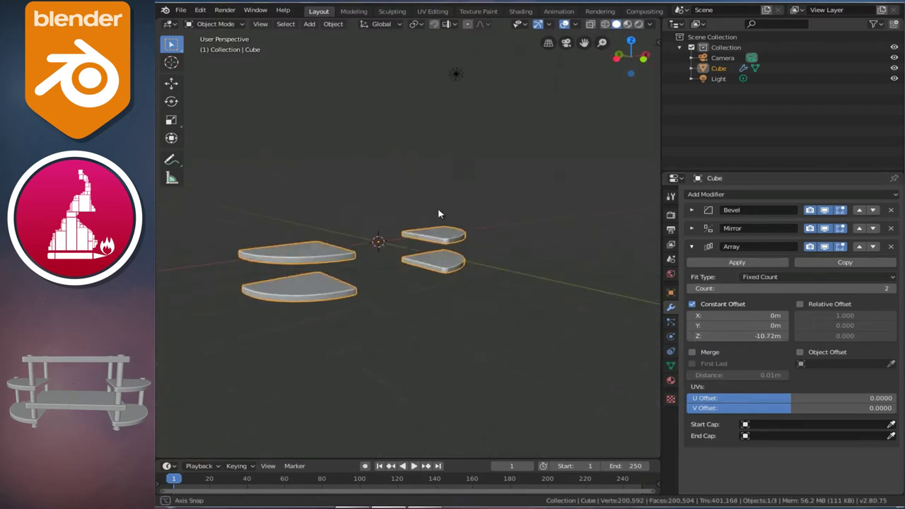
scroll(443, 212, "up", 3)
middle_click_drag(499, 226, 393, 215)
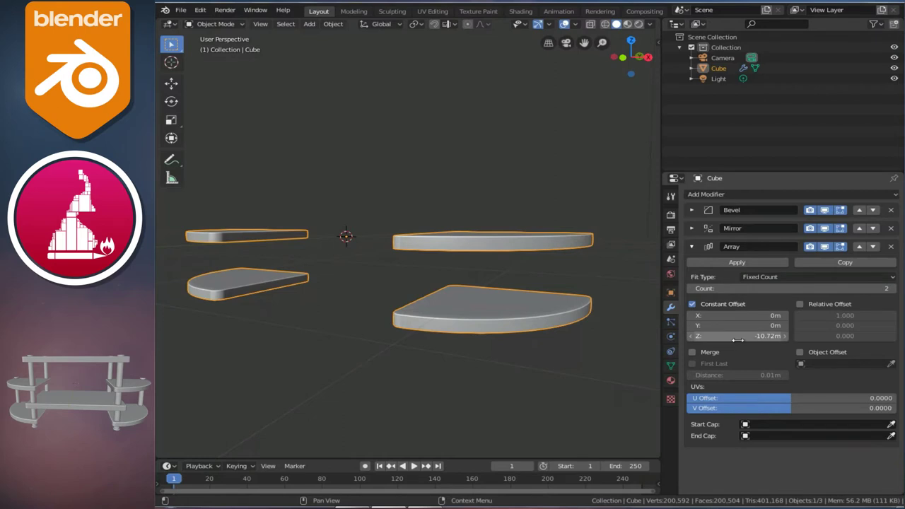
left_click(737, 339)
key("BackSpace")
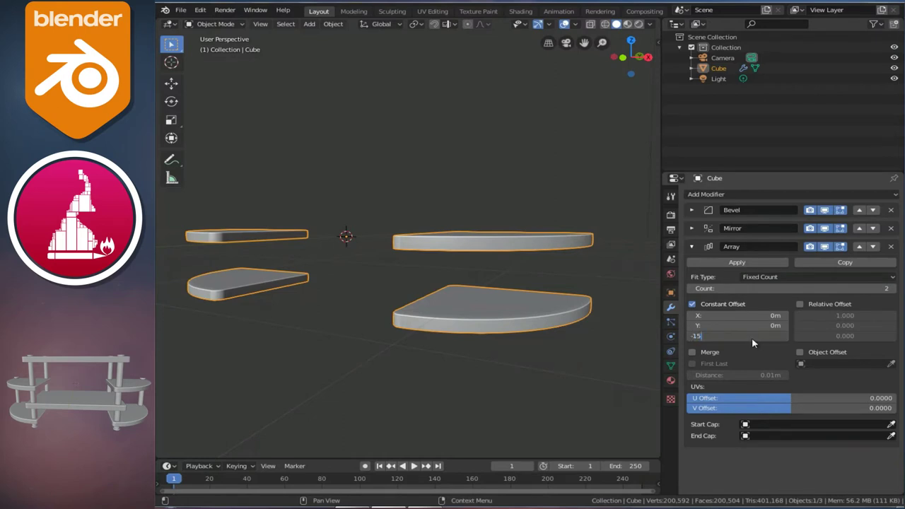
key("Return")
mouse_move(329, 275)
middle_mouse_down()
mouse_move(467, 282)
mouse_move(438, 297)
mouse_move(481, 258)
mouse_move(403, 259)
middle_mouse_up()
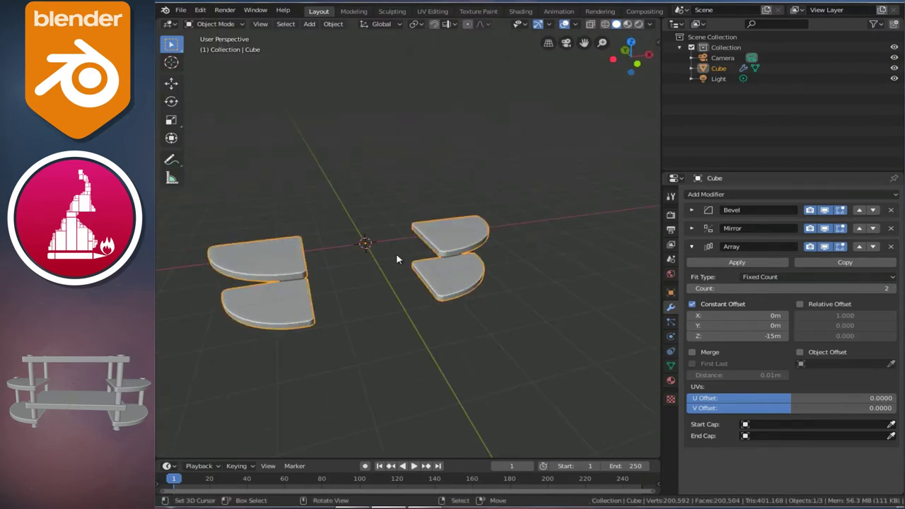
Add a new cube and flatten it along Z.
key("shift+a")
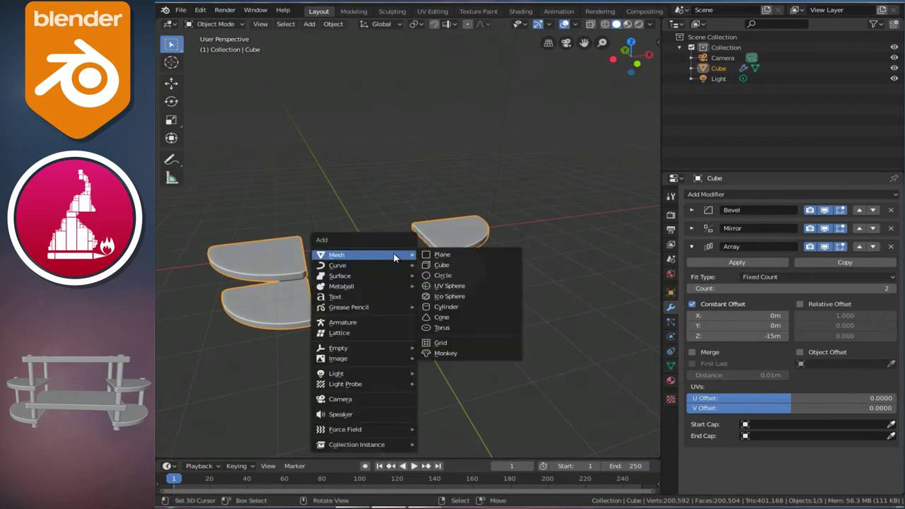
left_click(432, 264)
mouse_move(351, 303)
middle_mouse_down()
mouse_move(379, 275)
mouse_move(350, 270)
middle_mouse_up()
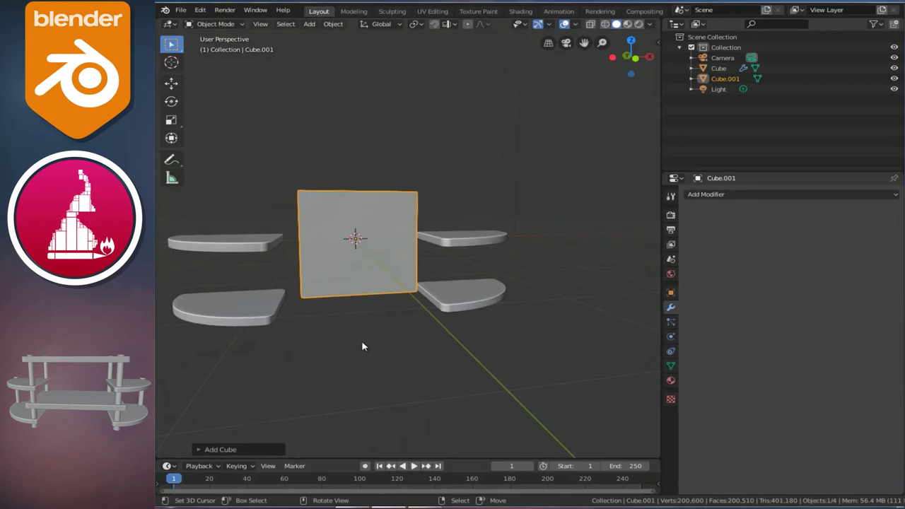
key("s")
key("z")
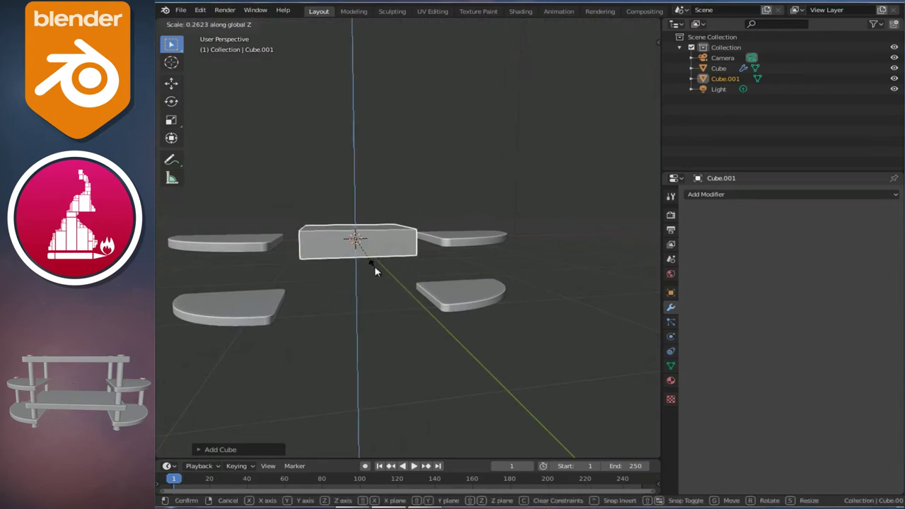
left_click(373, 259)
In orthographic top view, stretch the new cube along X into a wide board.
key("KP_5")
middle_click_drag(374, 259, 374, 259)
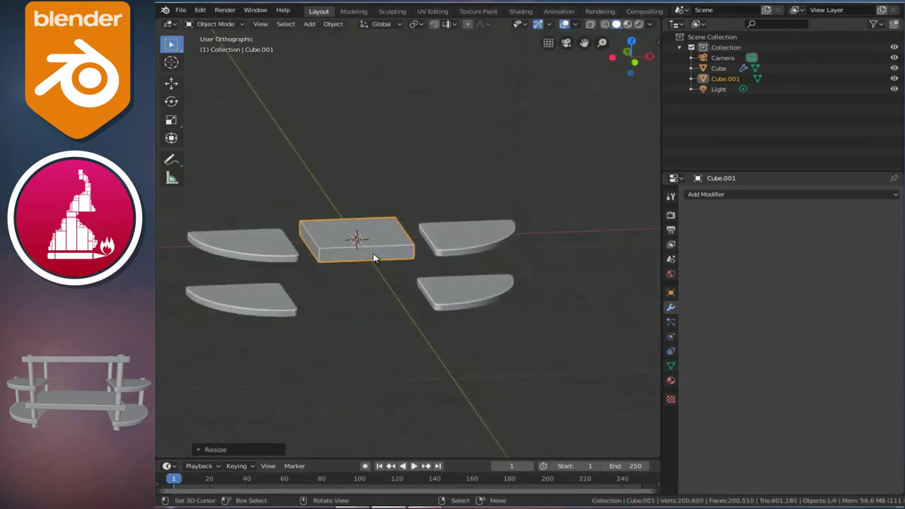
key("KP_7")
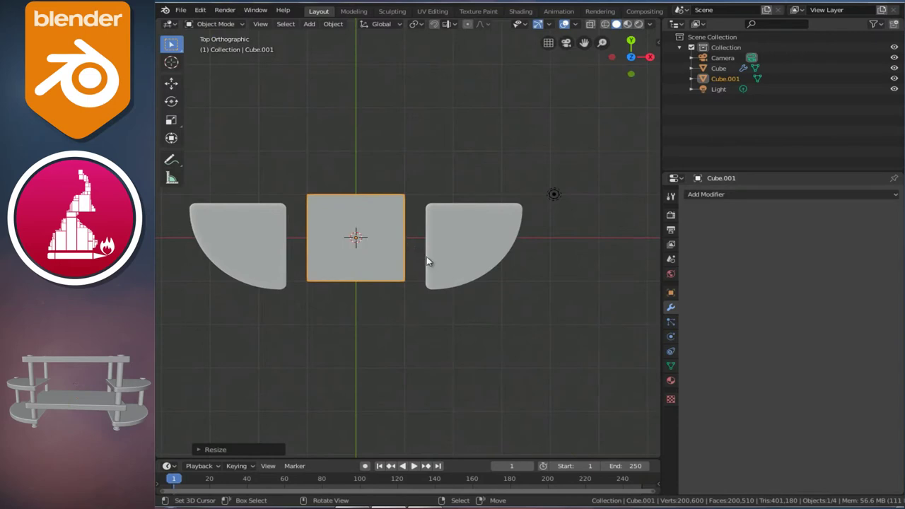
key("s")
key("x")
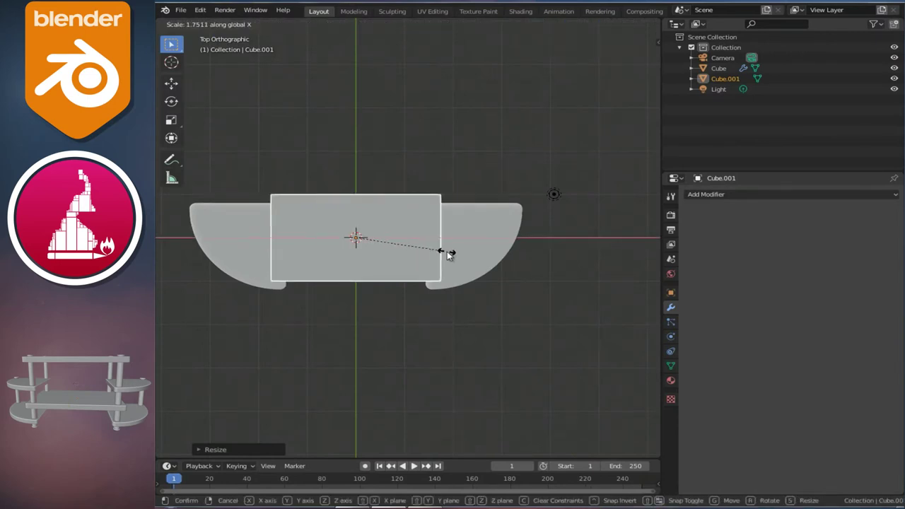
left_click(444, 253)
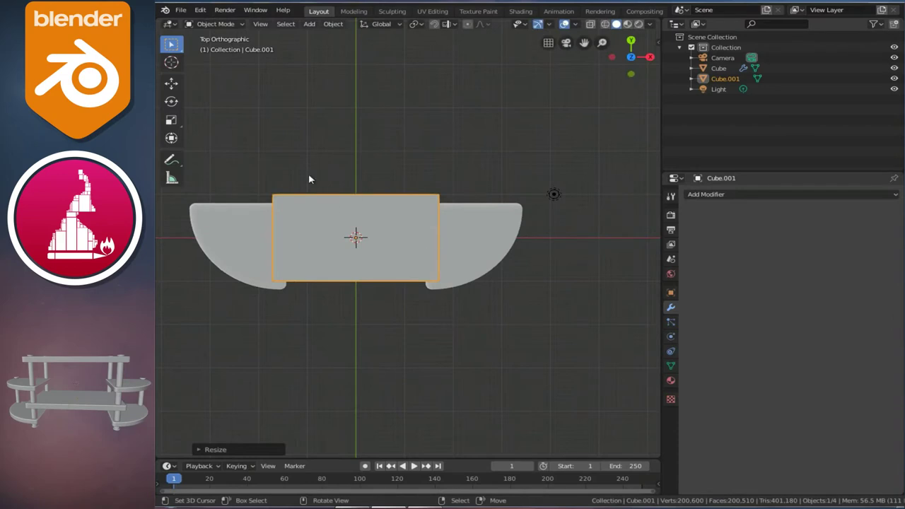
Slide the board along Y to line it up between the rounded pieces.
key("ctrl+KP_4")
key("ctrl+KP_4")
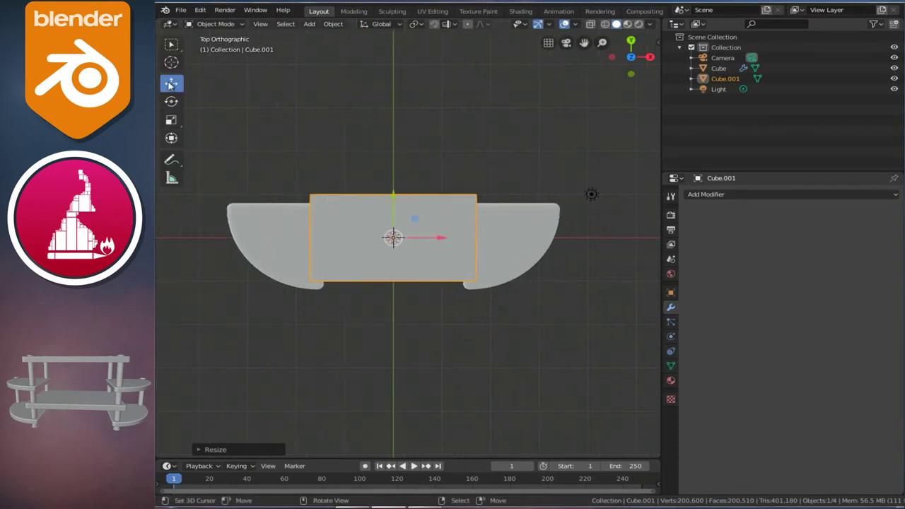
left_click_drag(396, 196, 397, 204)
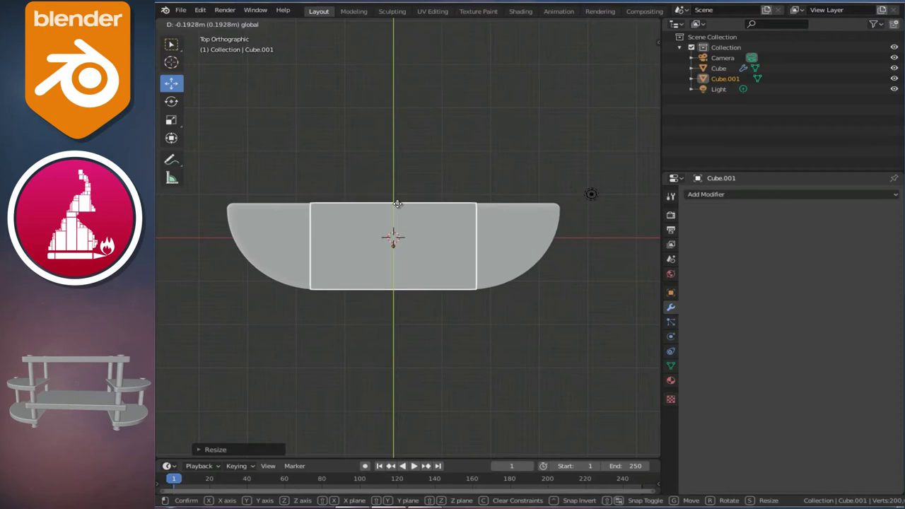
left_click_drag(397, 203, 397, 205)
middle_click_drag(406, 275, 398, 203)
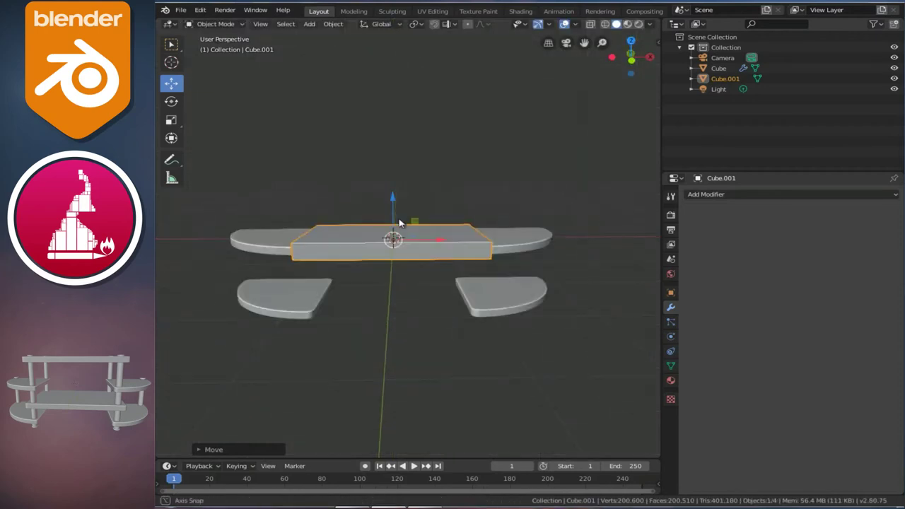
Raise the board above the rounded pieces and scale it thinner along Z.
left_click_drag(387, 197, 387, 162)
middle_click_drag(388, 173, 375, 256)
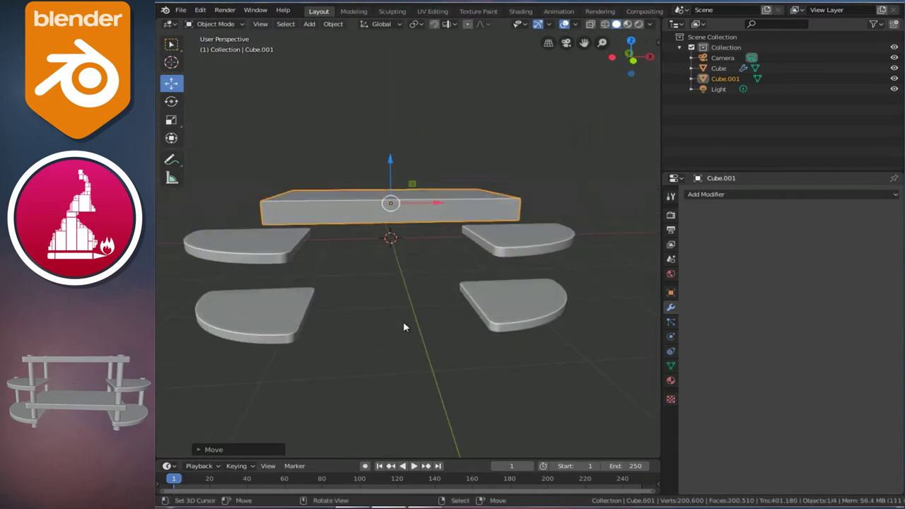
key("s")
key("z")
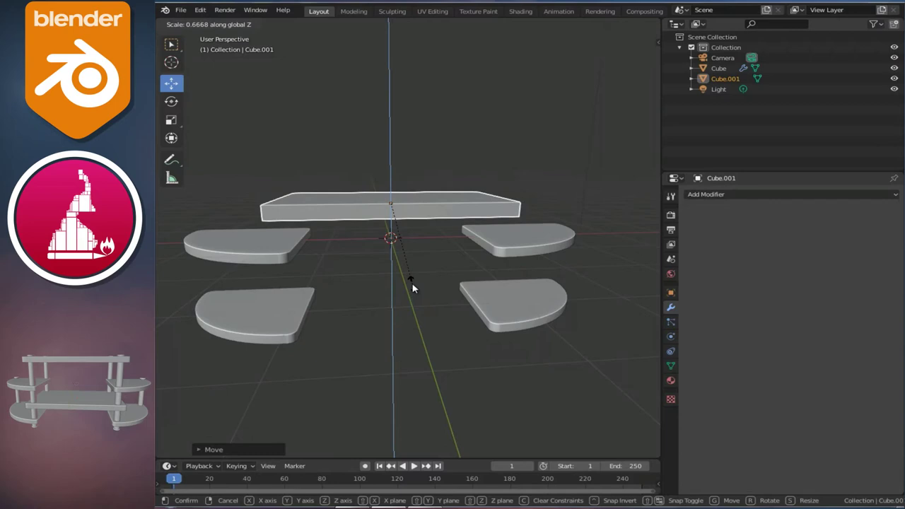
left_click(412, 279)
middle_click_drag(412, 279, 464, 247)
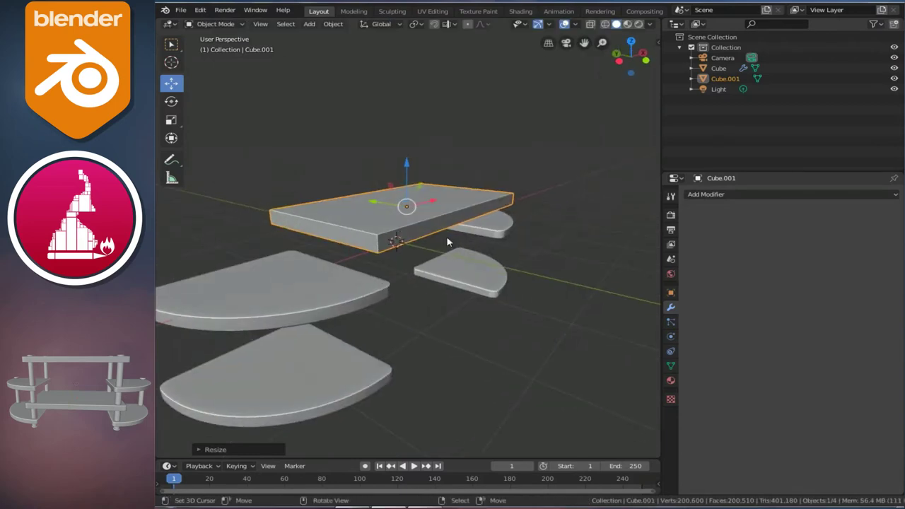
Fine-tune the board's height so it sits just above the quarter-round shelves.
left_click_drag(403, 163, 402, 106)
scroll(424, 142, "down", 2)
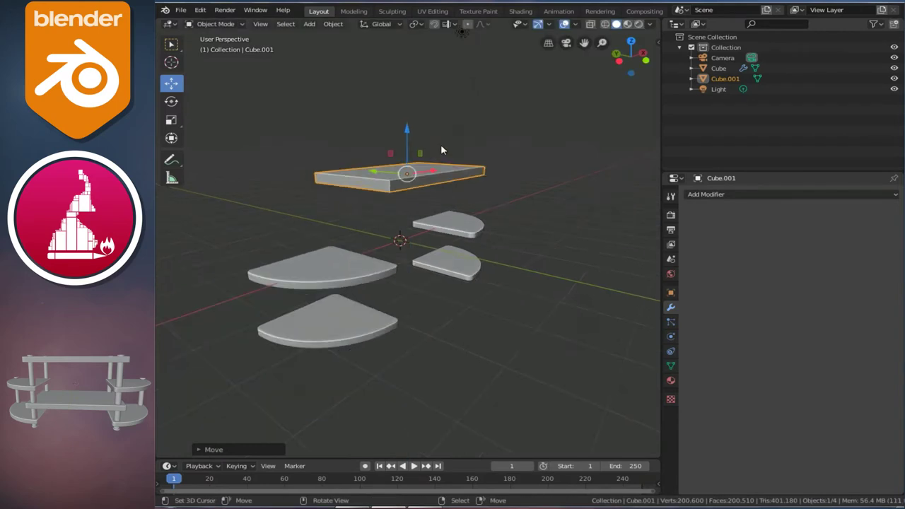
middle_click_drag(440, 144, 407, 161)
scroll(407, 161, "up", 1)
left_click_drag(397, 120, 398, 141)
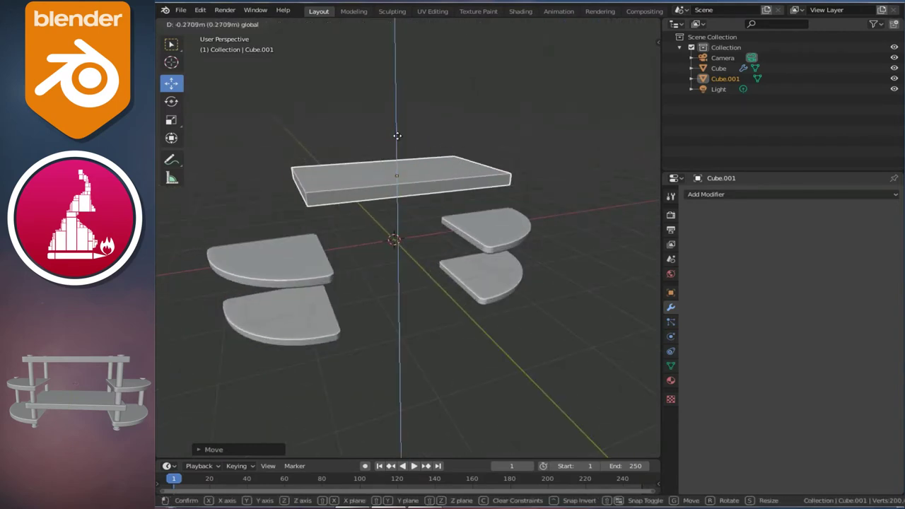
left_click(398, 140)
middle_click_drag(397, 141, 477, 193)
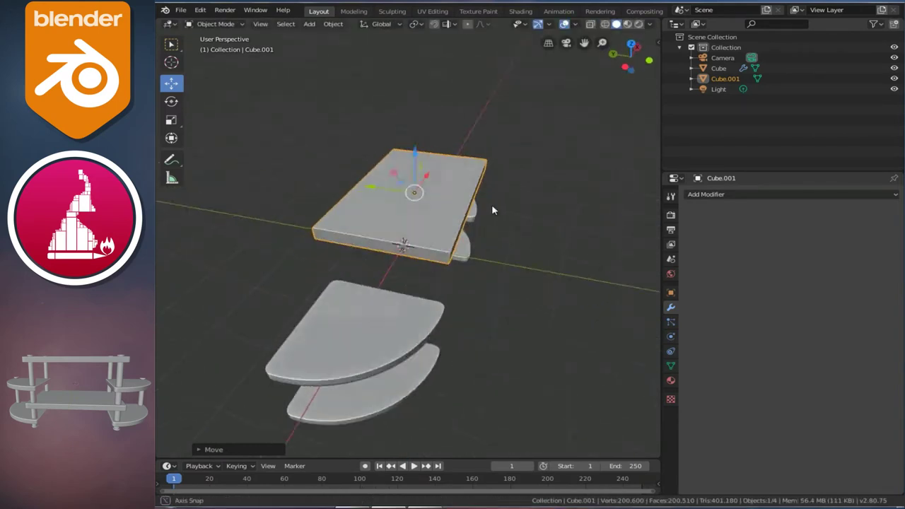
left_click_drag(411, 134, 419, 160)
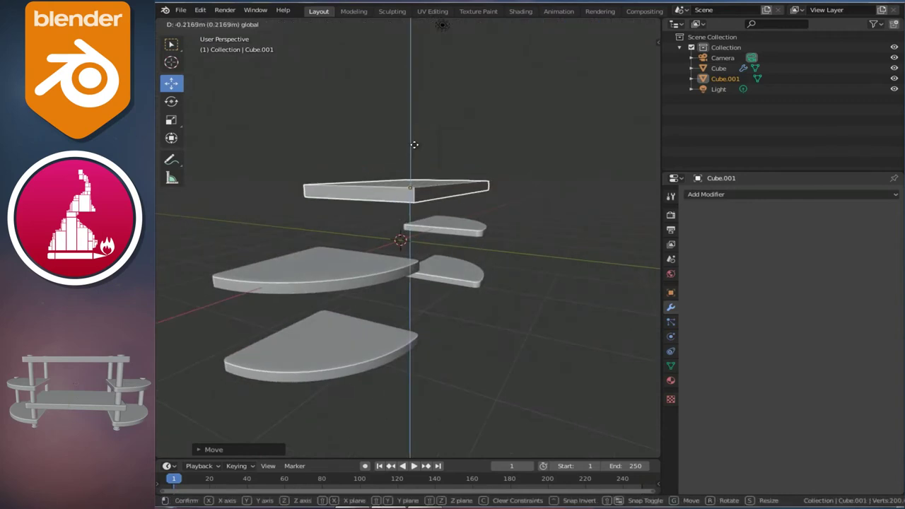
left_click(418, 160)
mouse_move(418, 160)
middle_mouse_down()
mouse_move(396, 212)
mouse_move(424, 205)
middle_mouse_up()
scroll(396, 212, "up", 2)
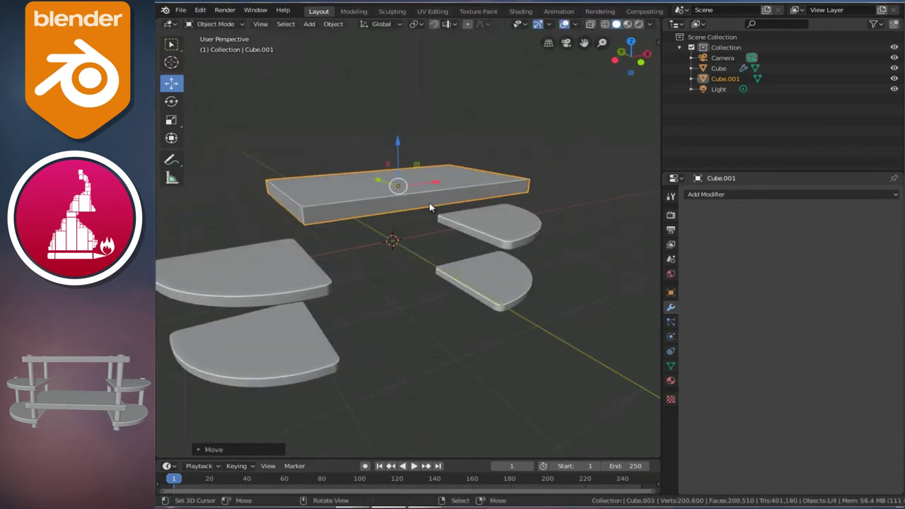
left_click(760, 194)
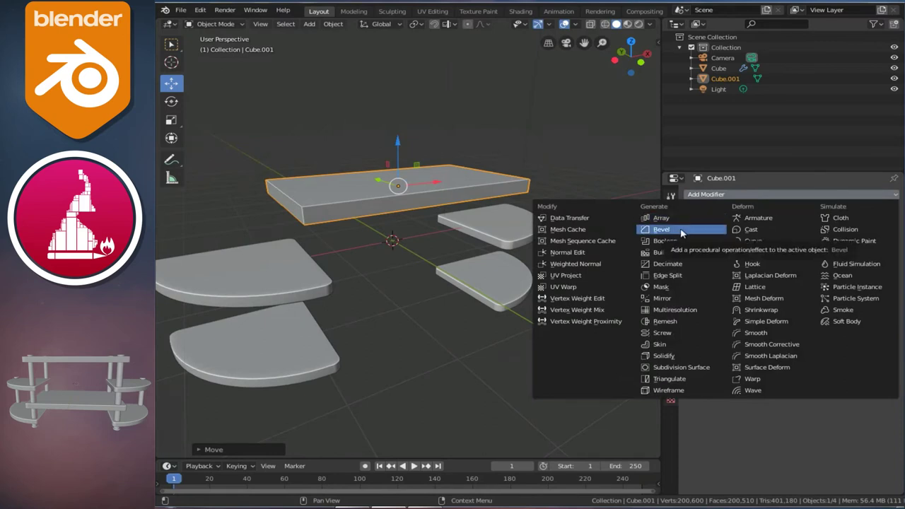
Add a Bevel modifier to the top board: Limit Angle, Depth width method, width 0.06 m, 100 segments.
left_click(682, 230)
mouse_move(494, 212)
middle_mouse_down()
mouse_move(406, 176)
mouse_move(485, 197)
mouse_move(508, 191)
middle_mouse_up()
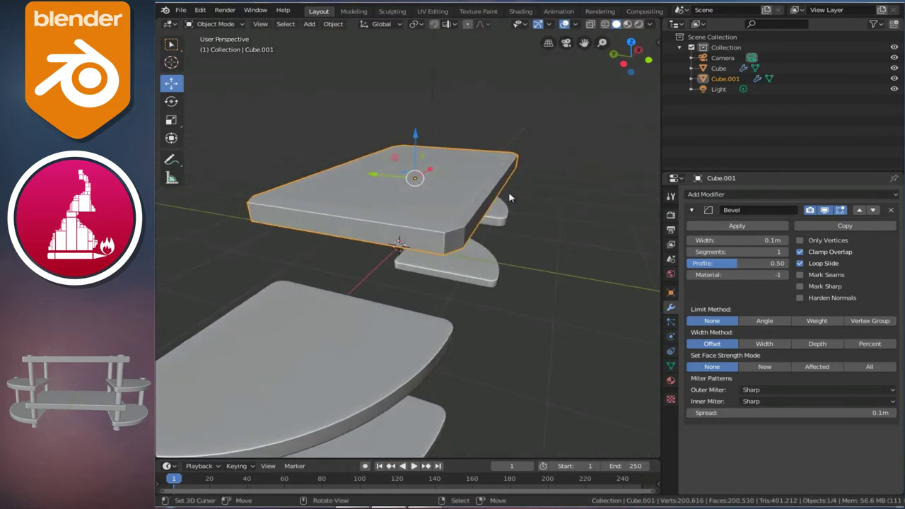
left_click(763, 321)
left_click(809, 358)
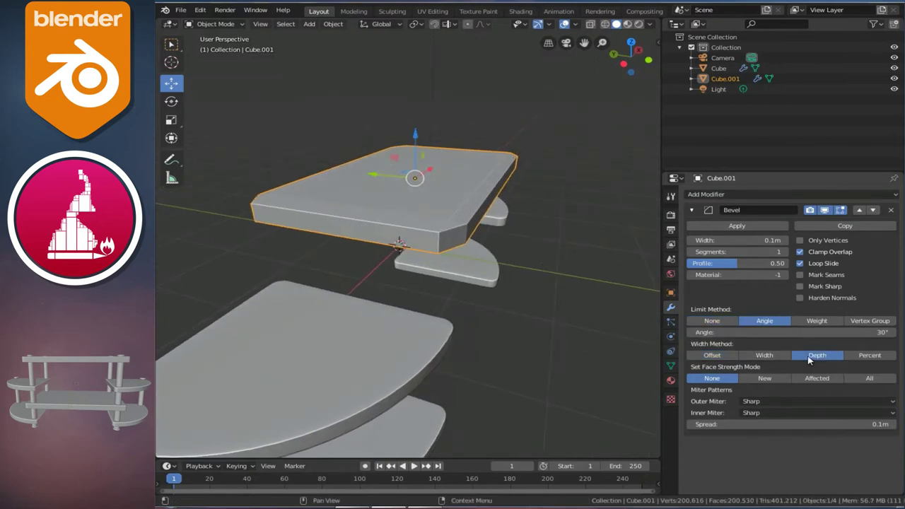
left_click(739, 241)
key("BackSpace")
key("Return")
left_click(748, 252)
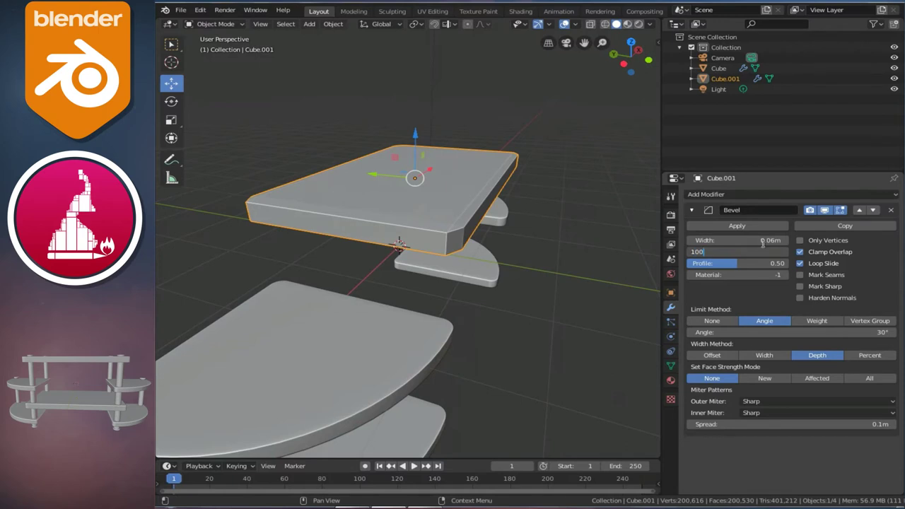
key("Return")
Shade the top board smooth and set its bevel profile to 0.6.
middle_click_drag(364, 237, 423, 232)
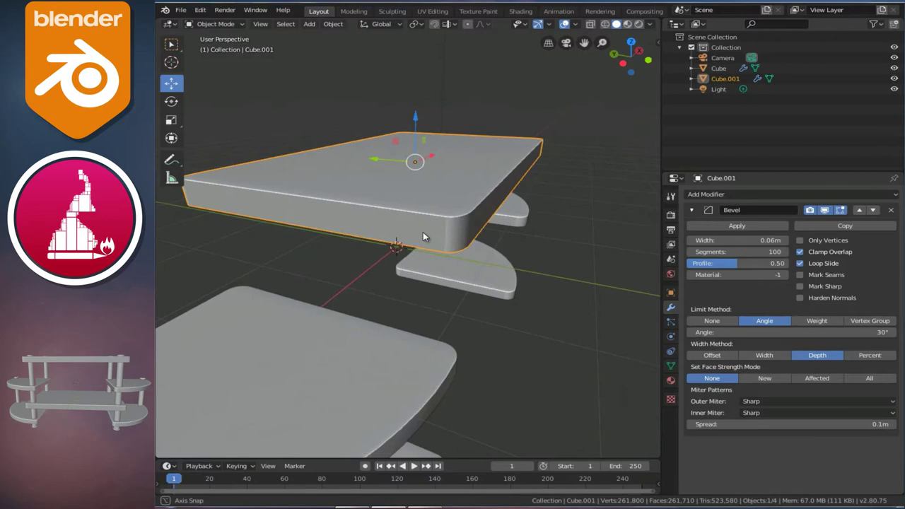
right_click(422, 232)
left_click(438, 236)
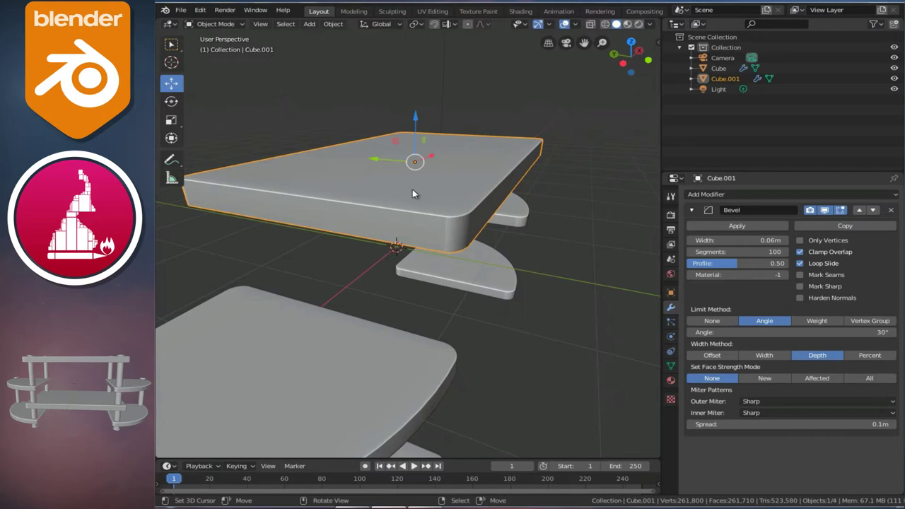
left_click(770, 262)
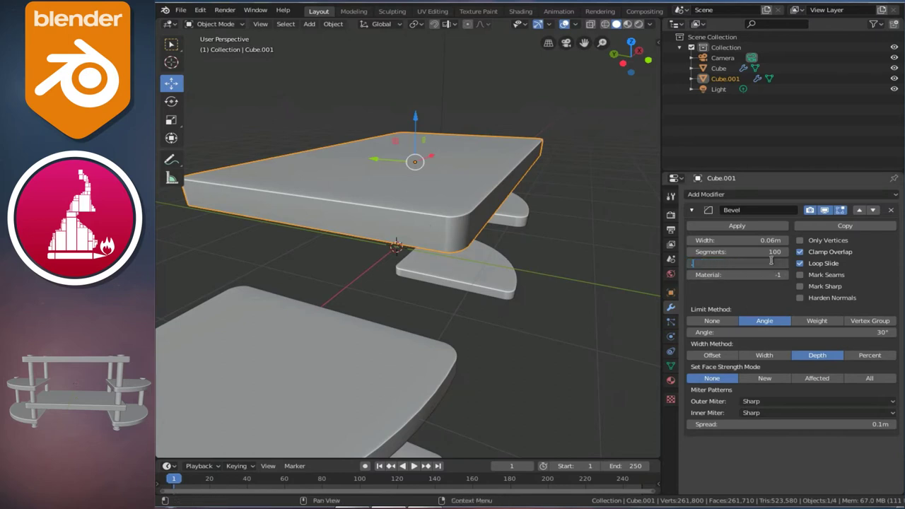
type(".6")
key("Return")
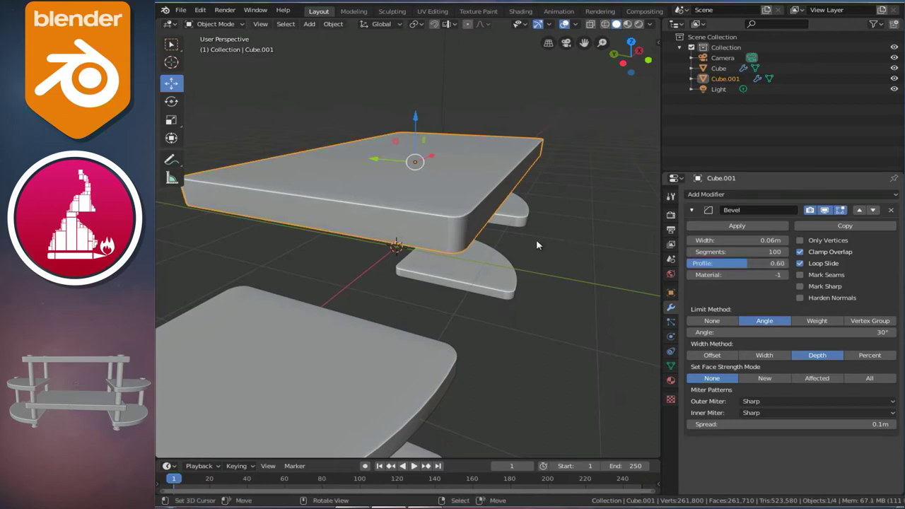
Set the lower shelf Cube's Bevel modifier profile to 0.6 as well, then reselect the top board.
left_click(475, 365)
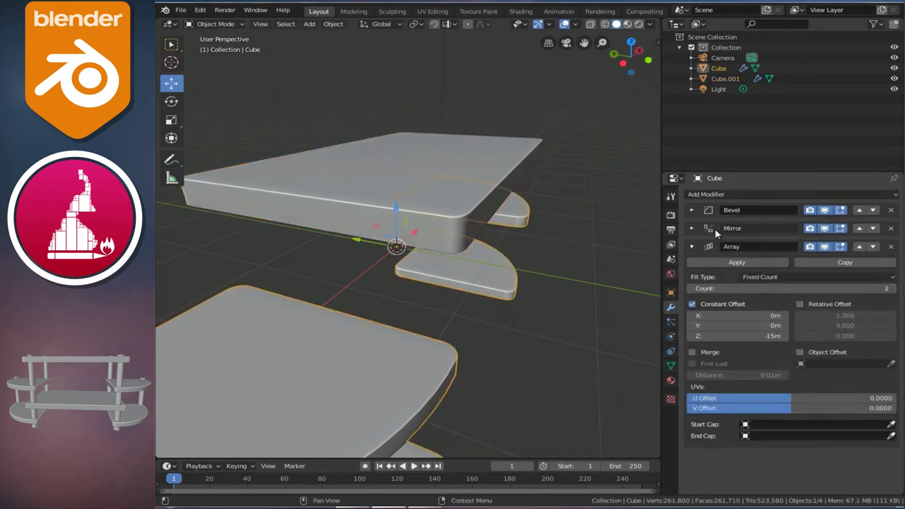
left_click(691, 247)
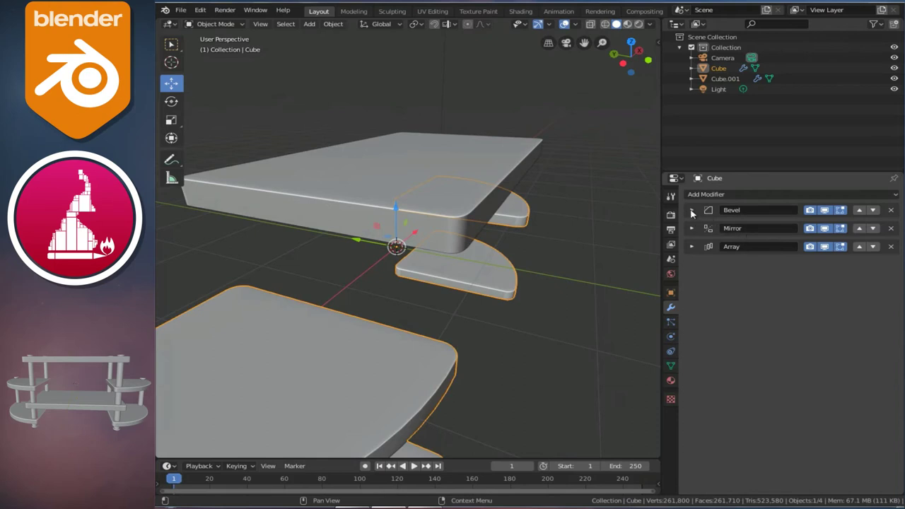
left_click(692, 212)
left_click(758, 263)
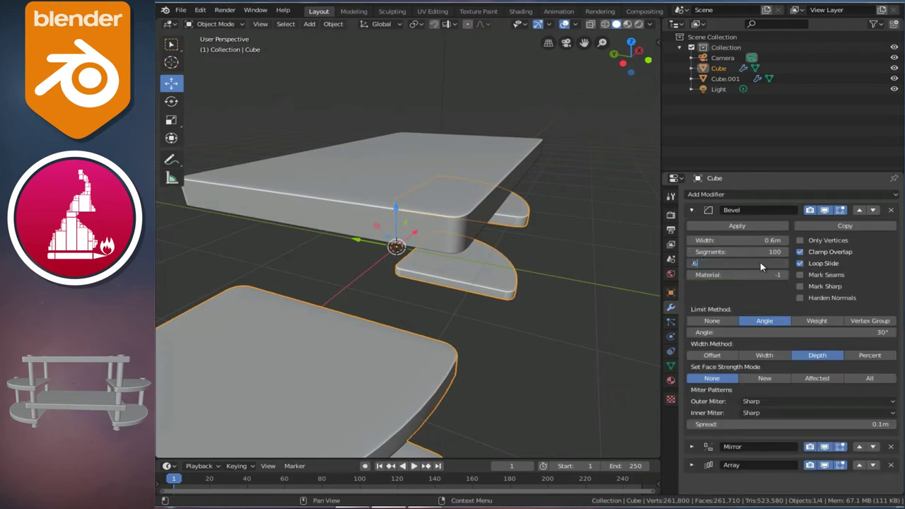
key("Return")
scroll(448, 241, "down", 5)
mouse_move(448, 241)
middle_mouse_down()
mouse_move(305, 190)
mouse_move(353, 314)
middle_mouse_up()
left_click(390, 192)
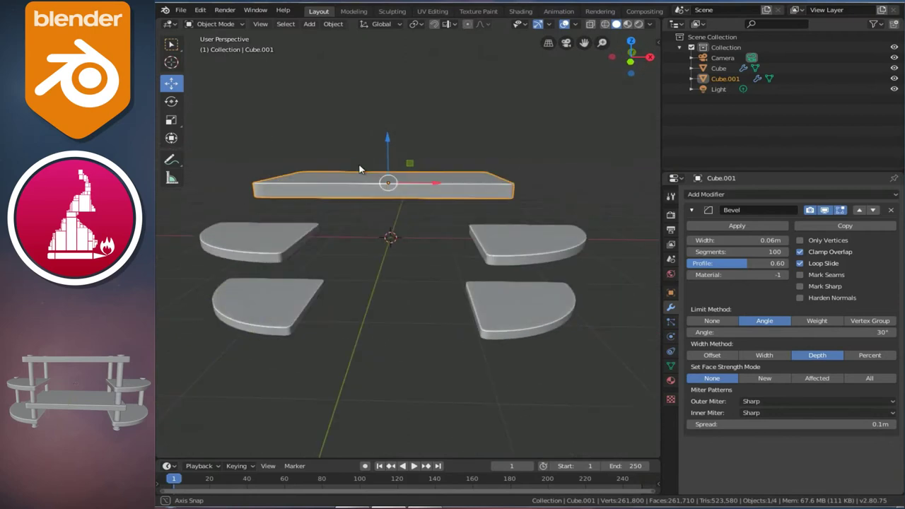
key("shift+a")
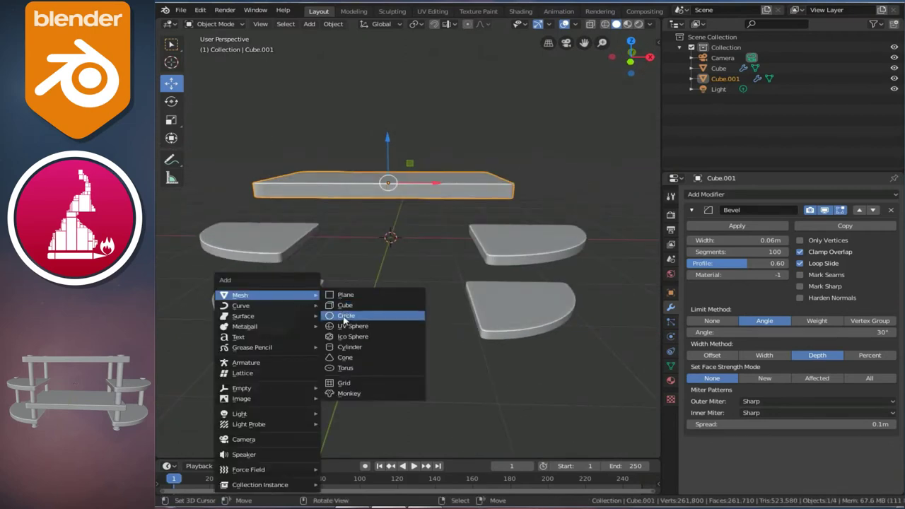
Add a cylinder with Cap Fill Type set to Nothing, leaving its ends open.
left_click(346, 347)
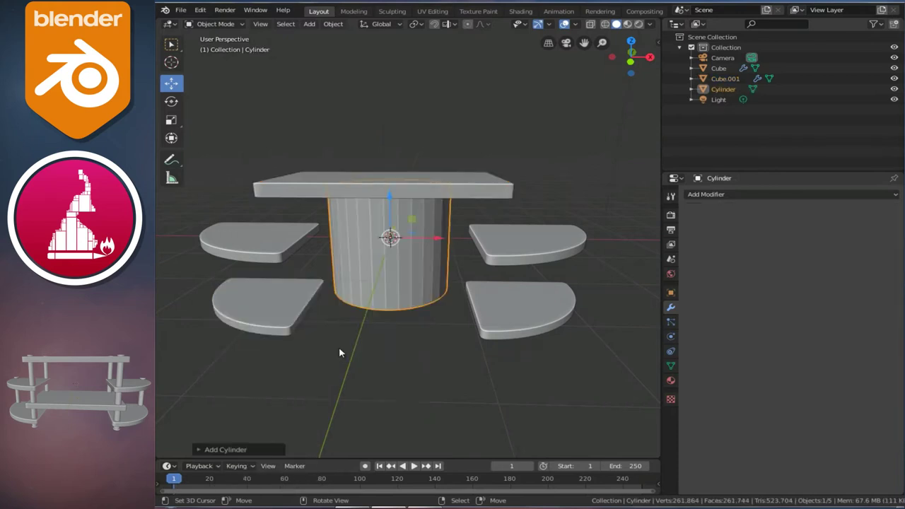
left_click(201, 449)
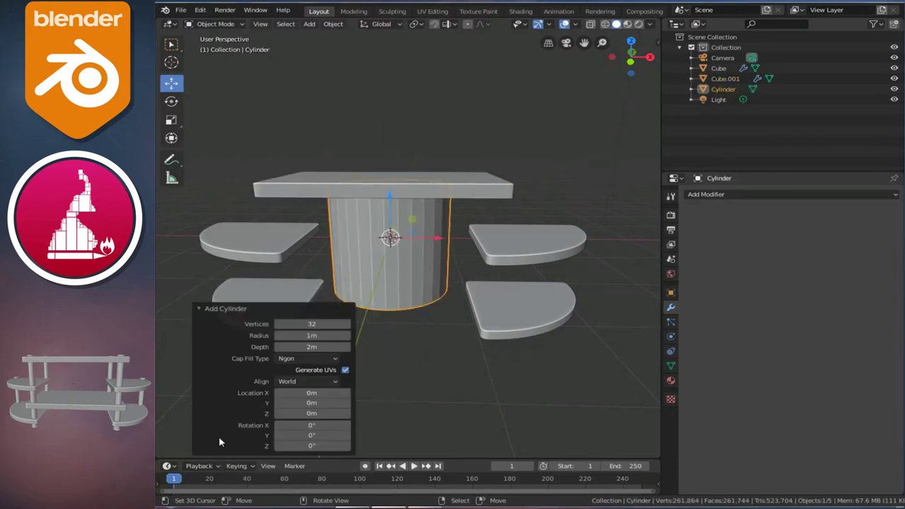
left_click(289, 358)
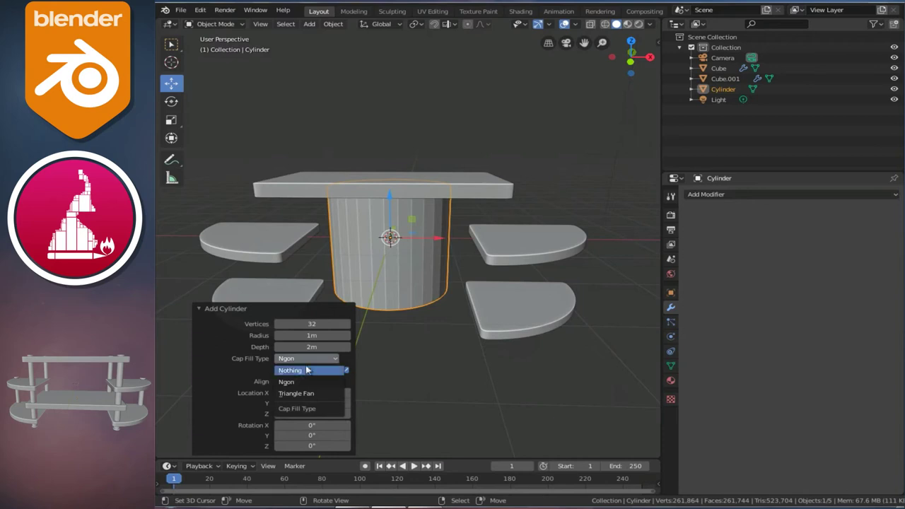
middle_click_drag(402, 261, 374, 212)
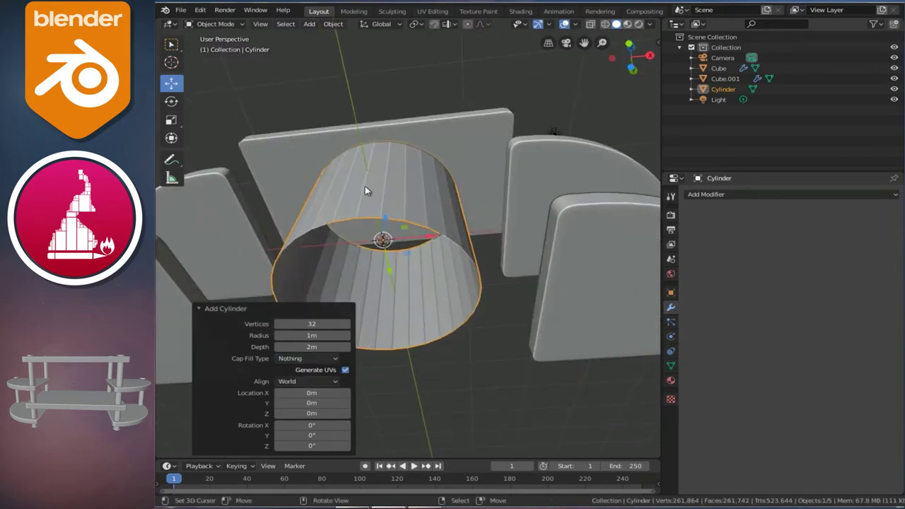
middle_click_drag(438, 170, 447, 264)
scroll(435, 258, "down", 2)
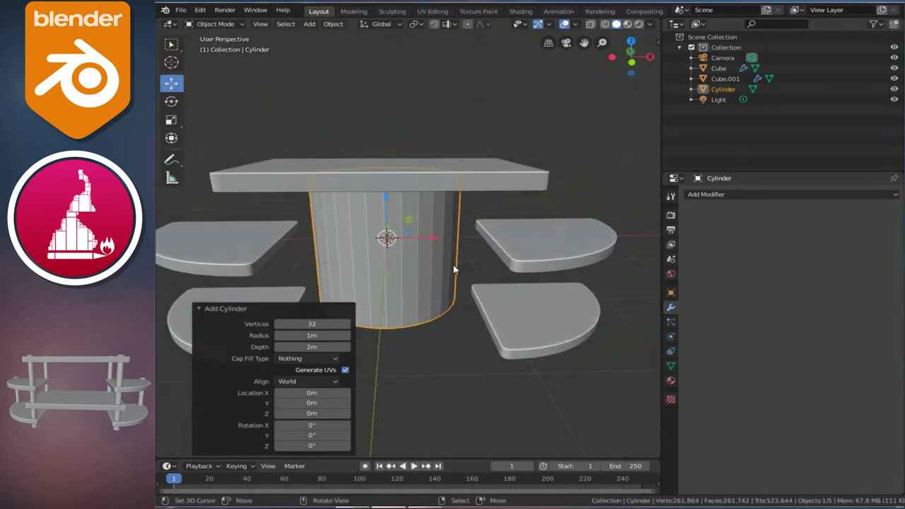
Scale the cylinder to 0.286, add a Subdivision modifier at viewport level 2, and shade smooth.
key("s")
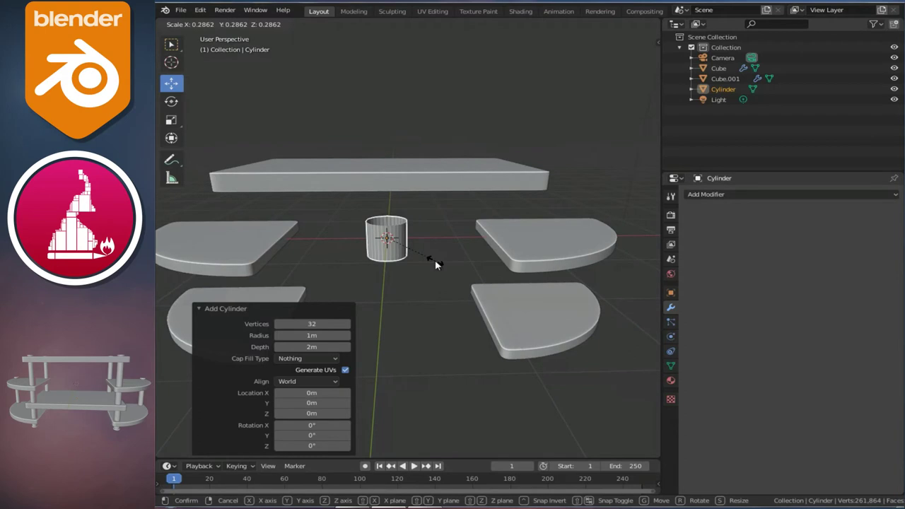
left_click(435, 260)
left_click(719, 195)
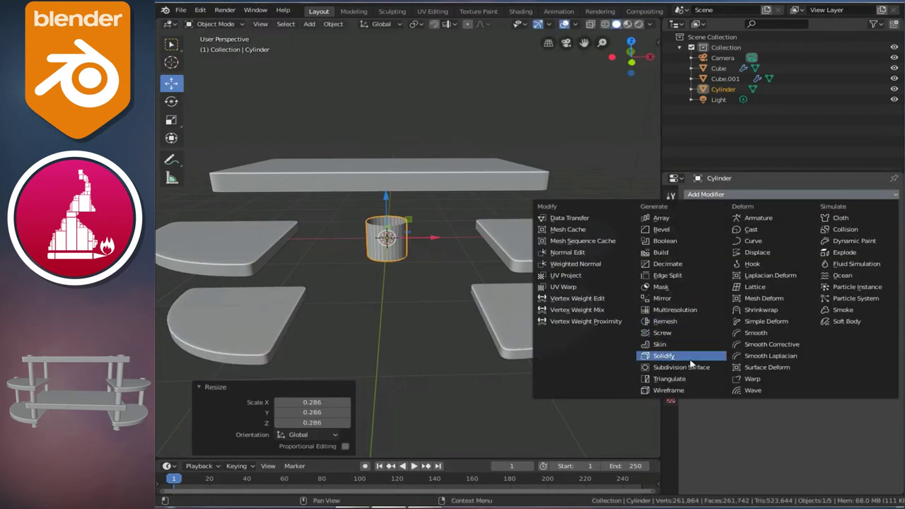
left_click(680, 367)
left_click(783, 273)
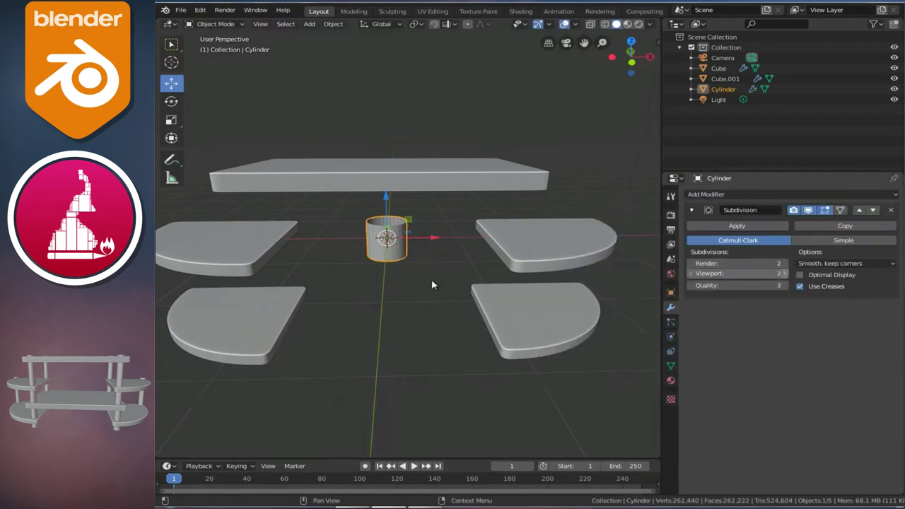
scroll(424, 284, "up", 4)
right_click(328, 229)
left_click(327, 229)
scroll(378, 246, "down", 4)
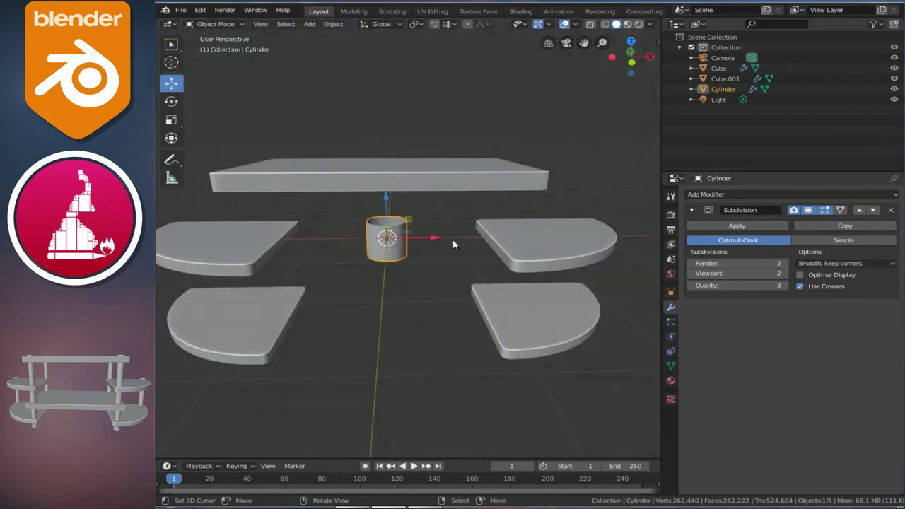
In Edit Mode, move the cylinder mesh along X and Y onto the right-hand shelf.
key("Tab")
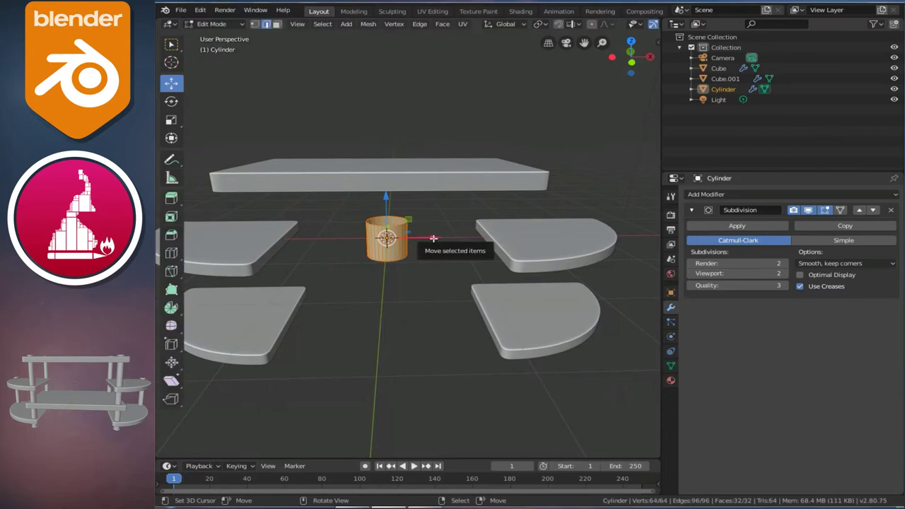
left_click_drag(437, 237, 586, 251)
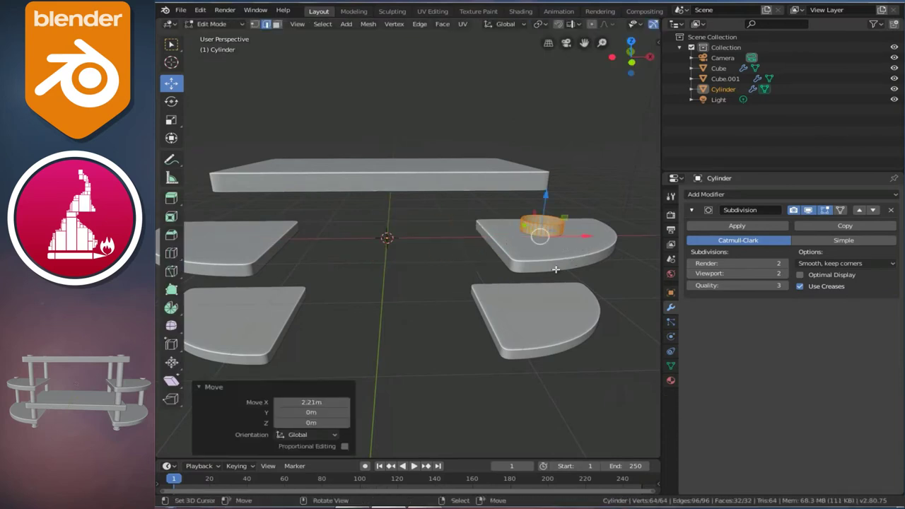
middle_click_drag(586, 251, 529, 304)
left_click_drag(512, 297, 454, 309)
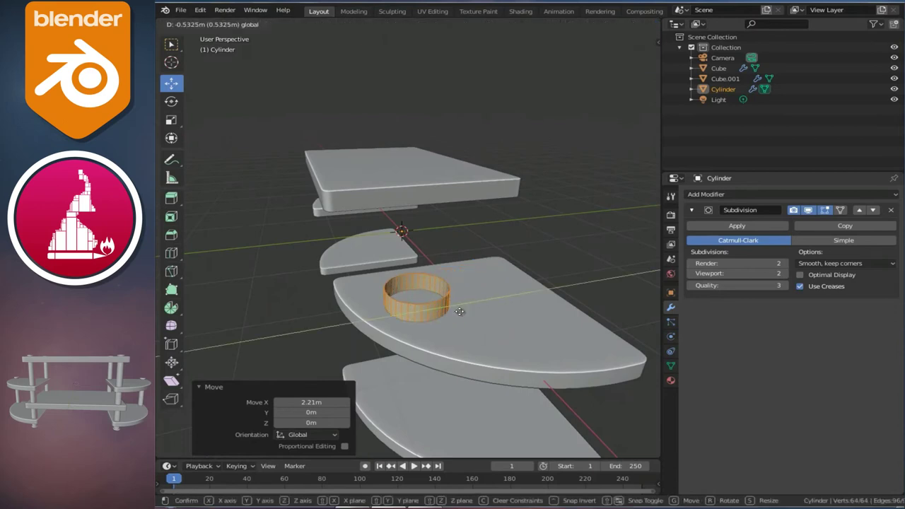
middle_click_drag(454, 309, 545, 331)
left_click_drag(544, 331, 518, 323)
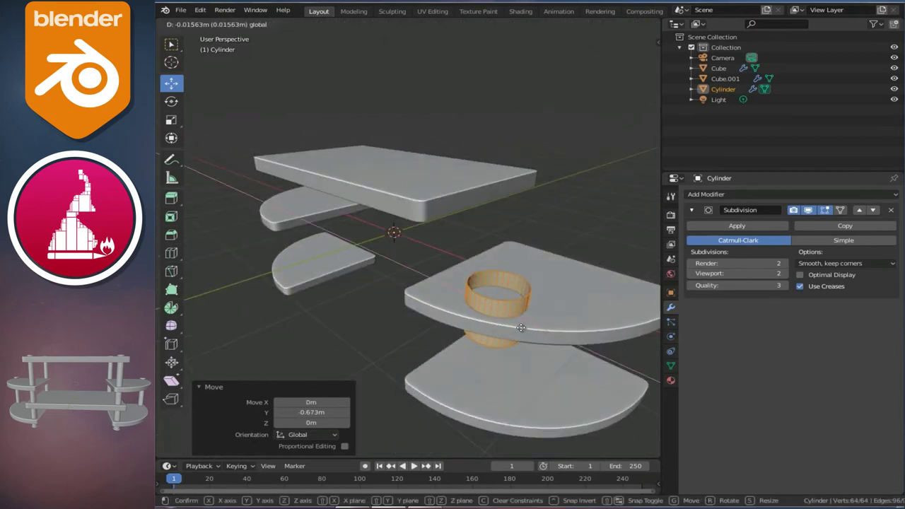
key("KP_7")
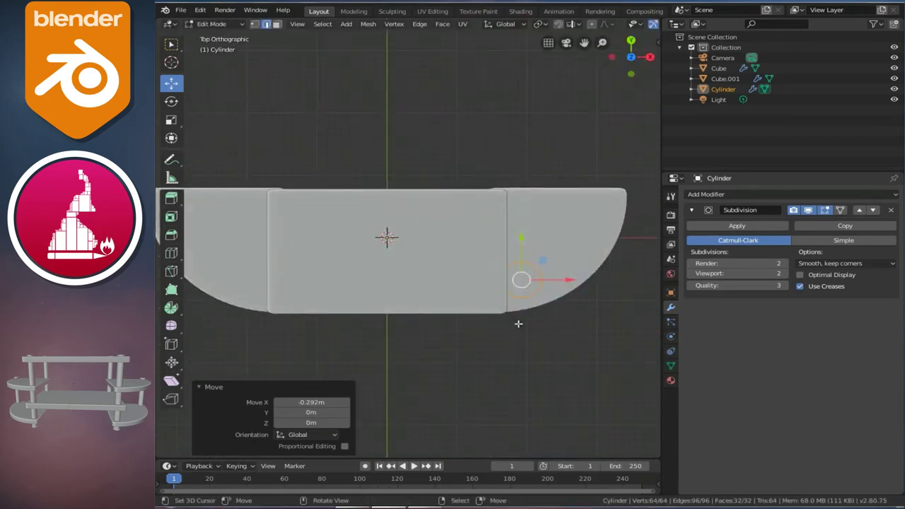
scroll(509, 314, "down", 3, "ctrl")
scroll(509, 329, "up", 2)
scroll(473, 300, "down", 2, "shift")
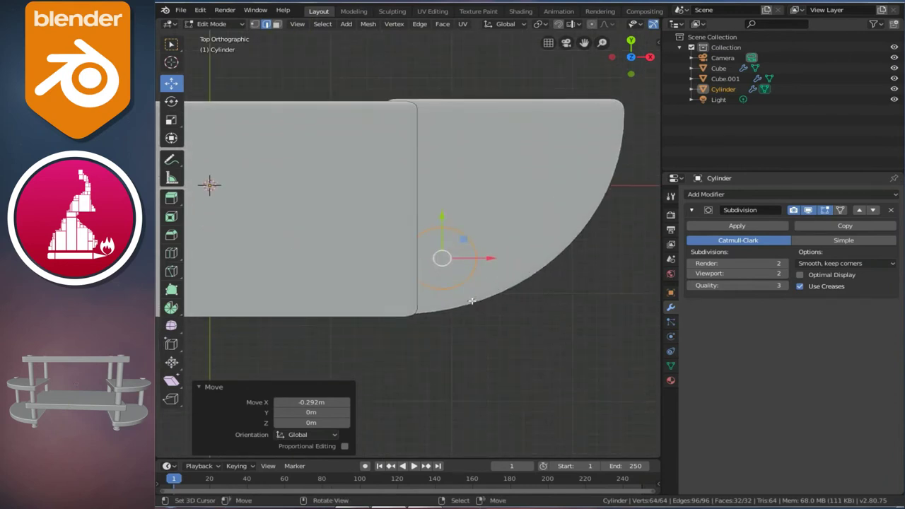
Scale the cylinder down to 0.403 and shift it -0.102 m along X.
key("s")
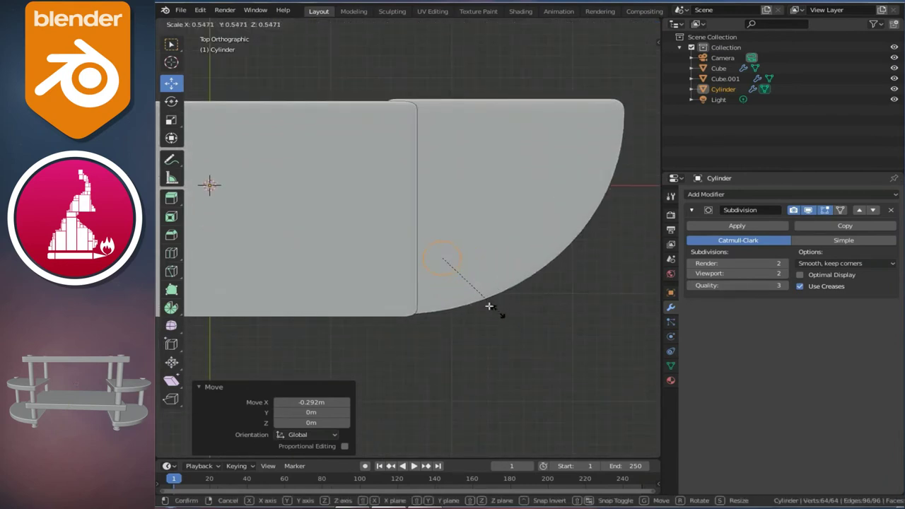
left_click(480, 300)
key("g")
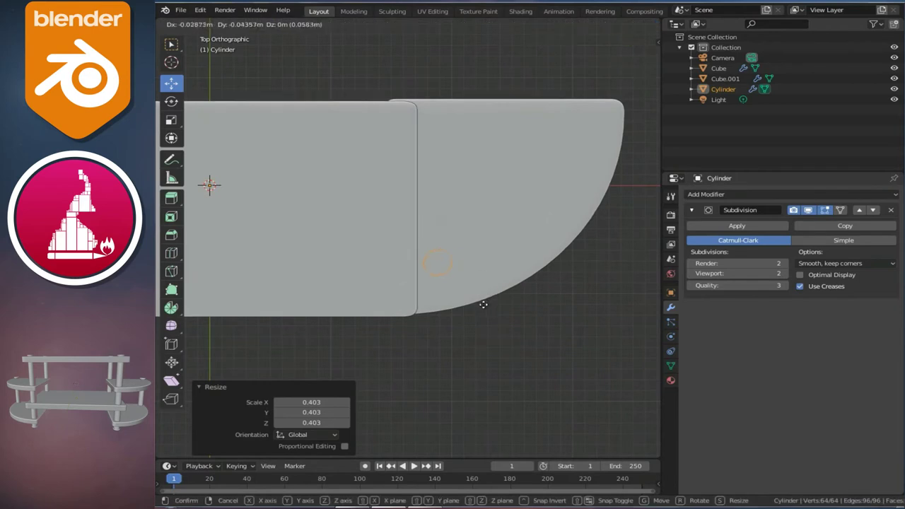
left_click(469, 327)
middle_click_drag(469, 328, 470, 250)
key("g")
key("x")
left_click(451, 283)
mouse_move(451, 283)
middle_mouse_down()
mouse_move(419, 250)
mouse_move(440, 270)
middle_mouse_up()
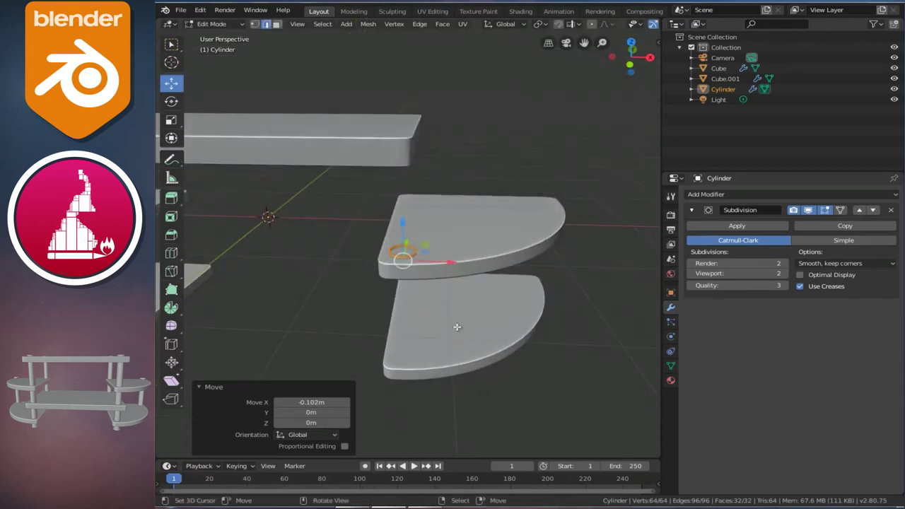
Stretch the cylinder about 9.1× along Z and lower it to span both right shelves.
key("KP_1")
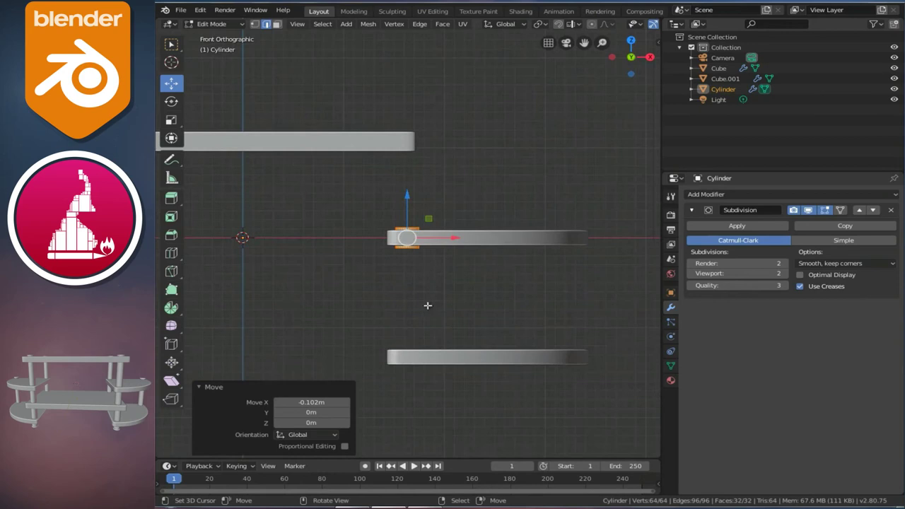
key("s")
key("z")
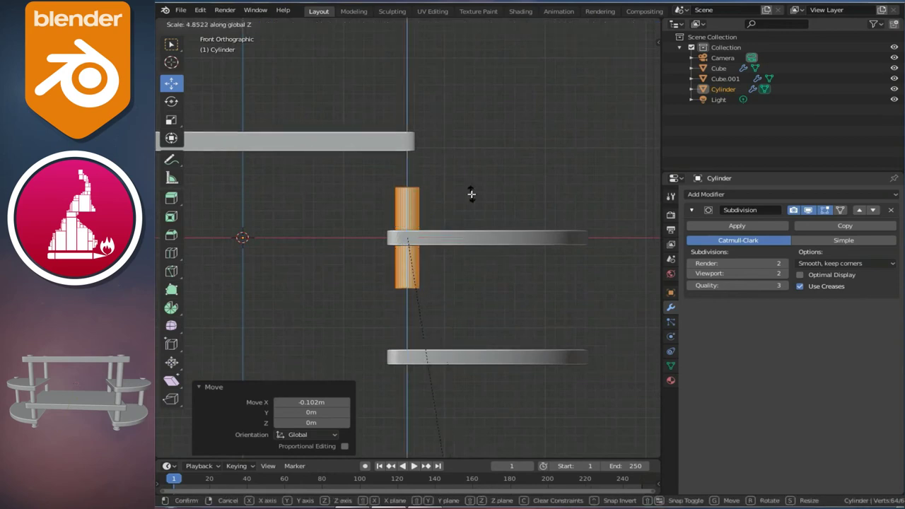
left_click(501, 111)
left_click_drag(406, 203, 407, 245)
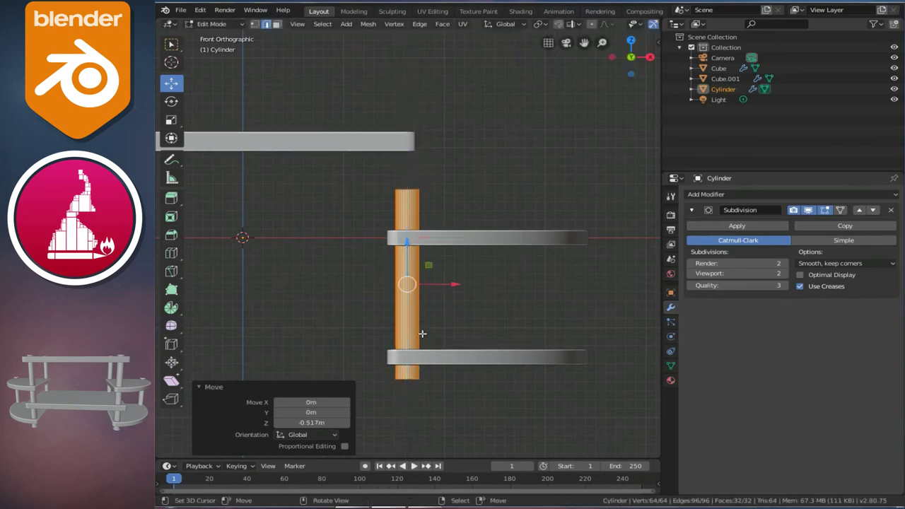
mouse_move(328, 193)
middle_mouse_down()
mouse_move(362, 198)
mouse_move(357, 183)
middle_mouse_up()
key("Tab")
Widen the top board Cube.001 by scaling it along X.
left_click(374, 178)
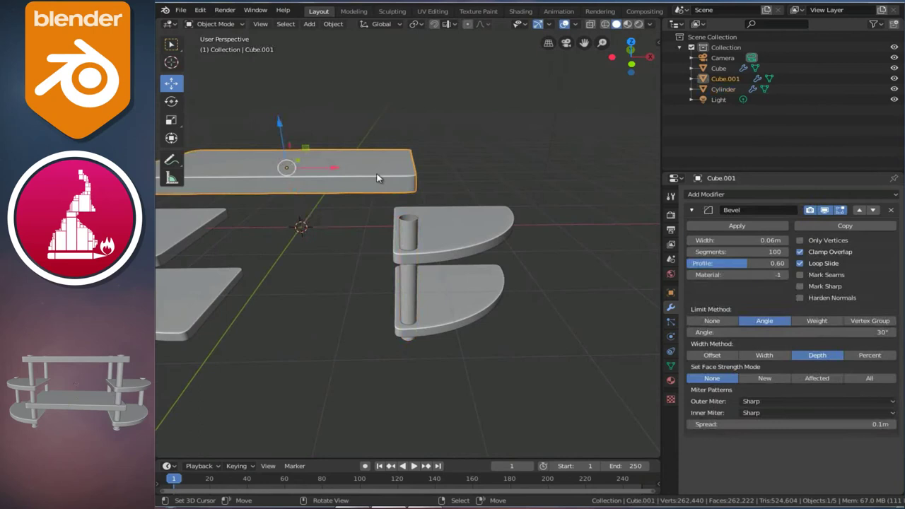
mouse_move(386, 153)
middle_mouse_down()
mouse_move(369, 208)
mouse_move(401, 182)
mouse_move(440, 215)
middle_mouse_up()
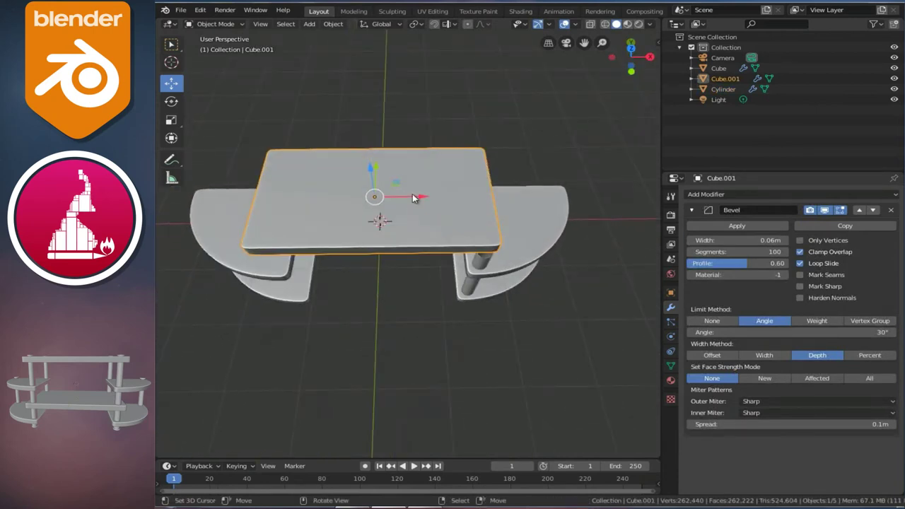
key("s")
key("x")
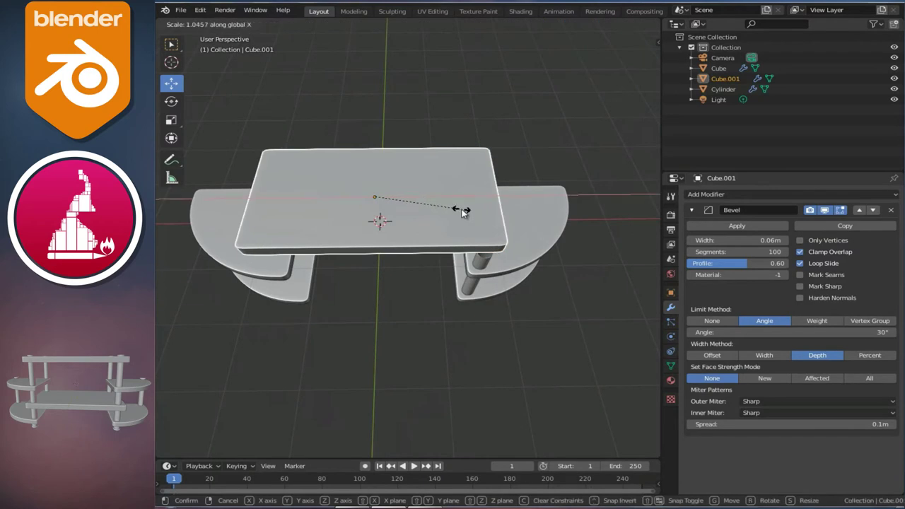
left_click(467, 211)
mouse_move(464, 236)
middle_mouse_down()
mouse_move(491, 260)
mouse_move(429, 205)
middle_mouse_up()
Raise the post's top vertex loop about 0.72 m so it reaches the top board.
left_click(476, 256)
scroll(482, 250, "up", 4)
key("Tab")
key("ctrl+Tab")
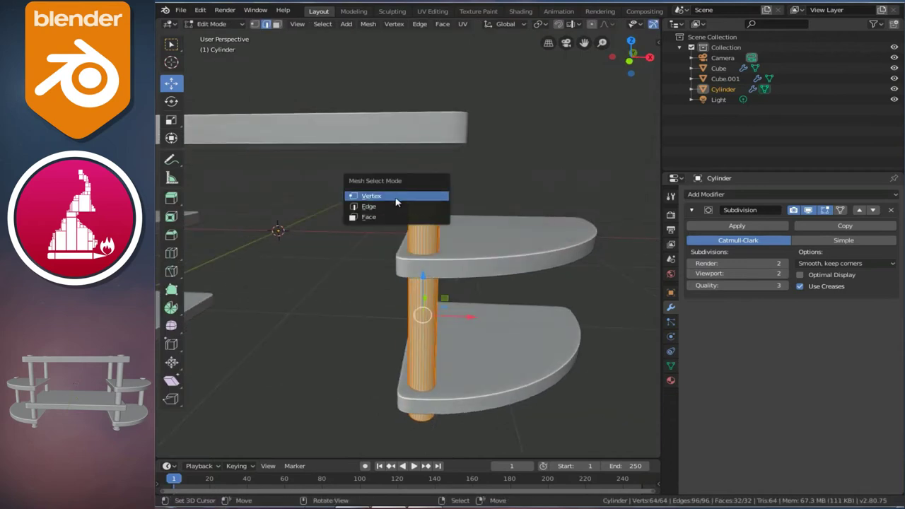
left_click(396, 198)
left_click(427, 203, "alt")
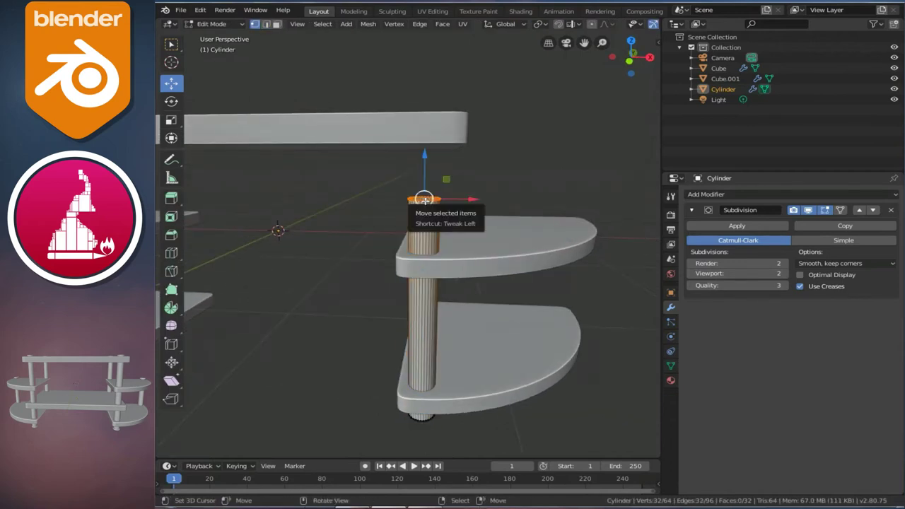
left_click_drag(424, 157, 411, 62)
left_click_drag(443, 103, 443, 104)
left_click(443, 104)
mouse_move(464, 250)
middle_mouse_down()
mouse_move(448, 200)
mouse_move(444, 317)
mouse_move(406, 309)
mouse_move(417, 289)
mouse_move(432, 317)
mouse_move(397, 339)
middle_mouse_up()
key("Tab")
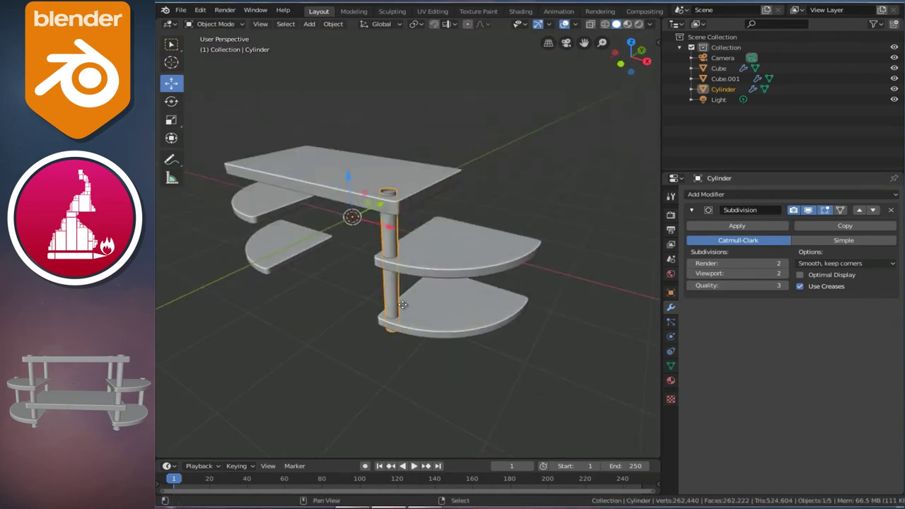
Duplicate the post and move the copy to X 1.6 m, Y 1.61 m at the shelves' outer corner.
key("shift+d")
right_click(480, 280)
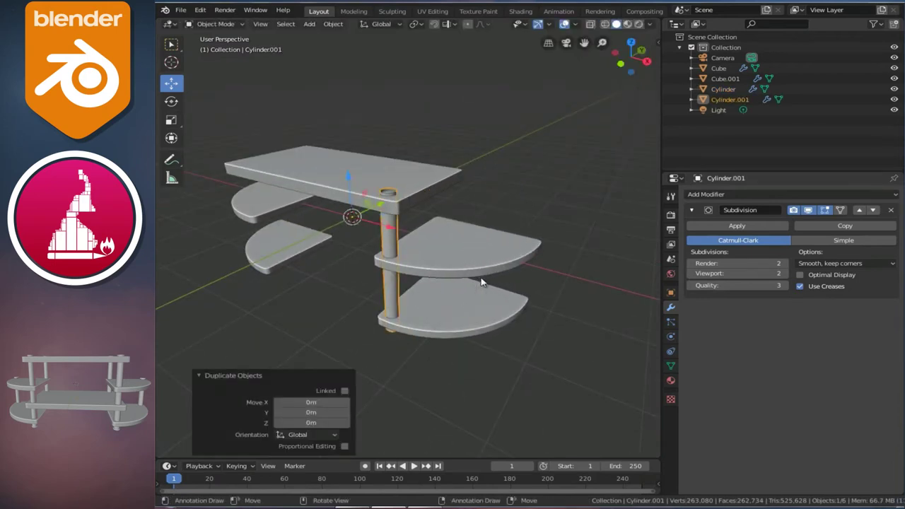
key("Tab")
key("k")
key("Escape")
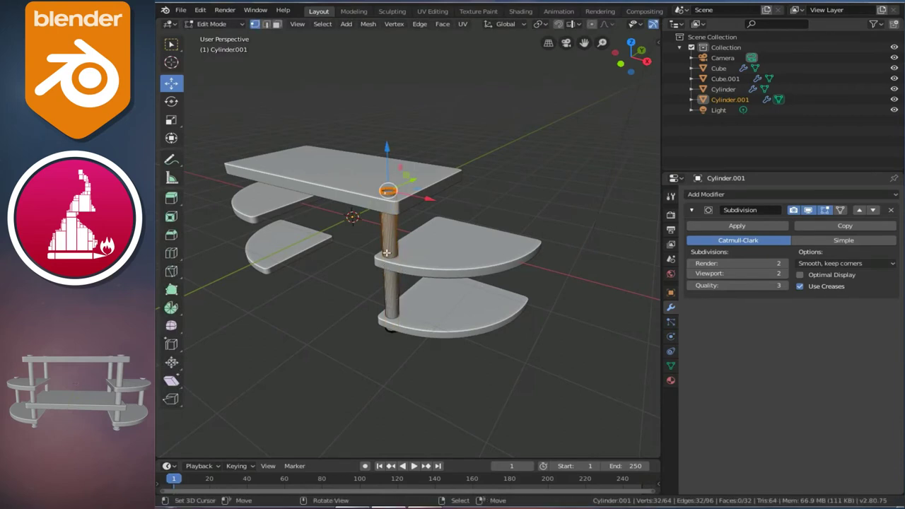
middle_click_drag(392, 250, 407, 337)
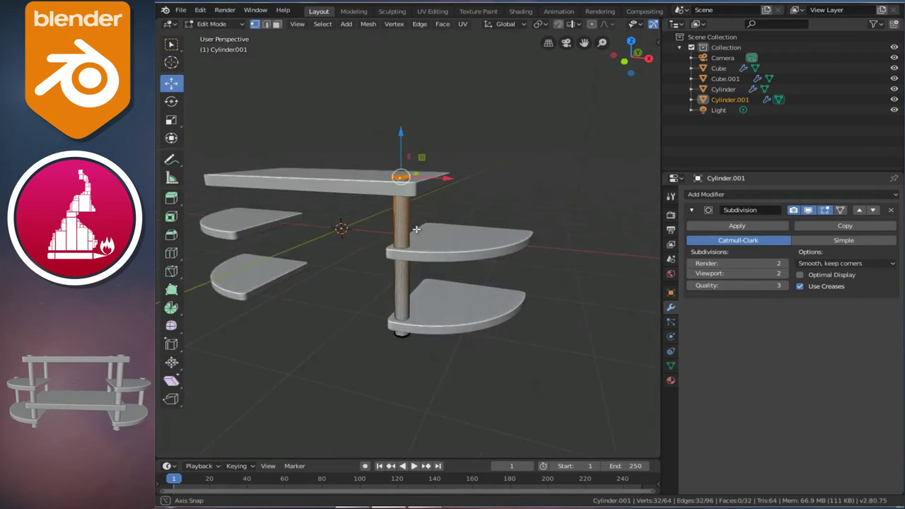
left_click(407, 337)
scroll(407, 337, "up", 1)
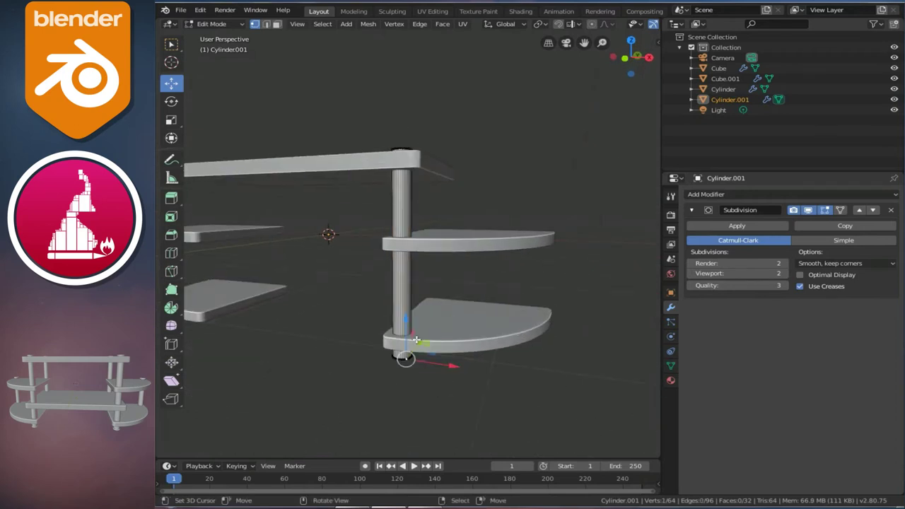
key("l")
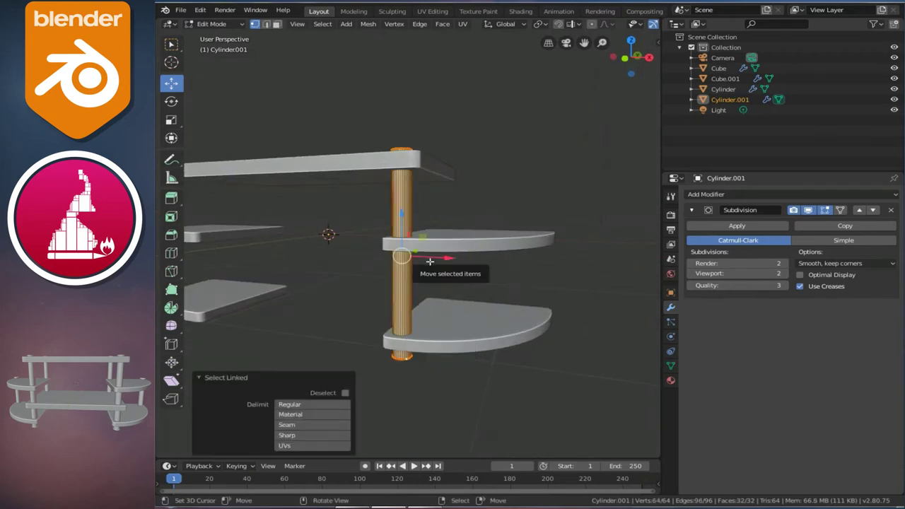
key("KP_7")
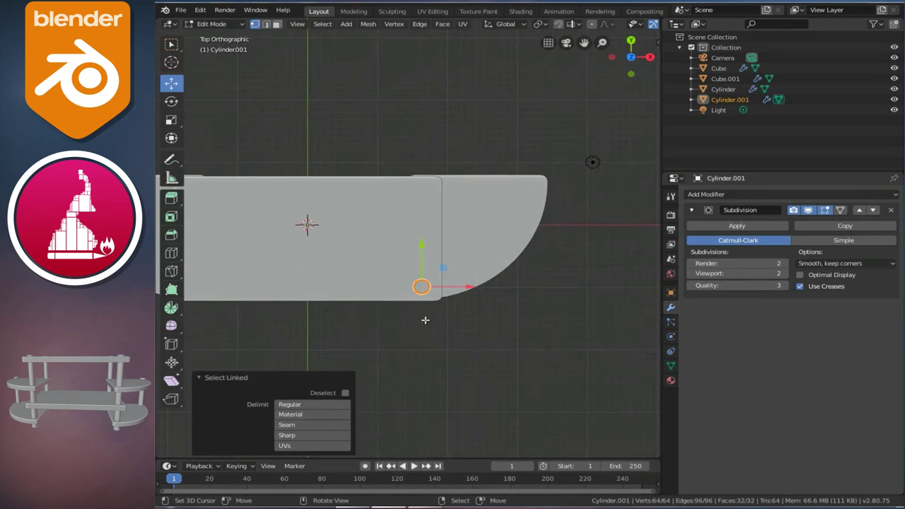
key("g")
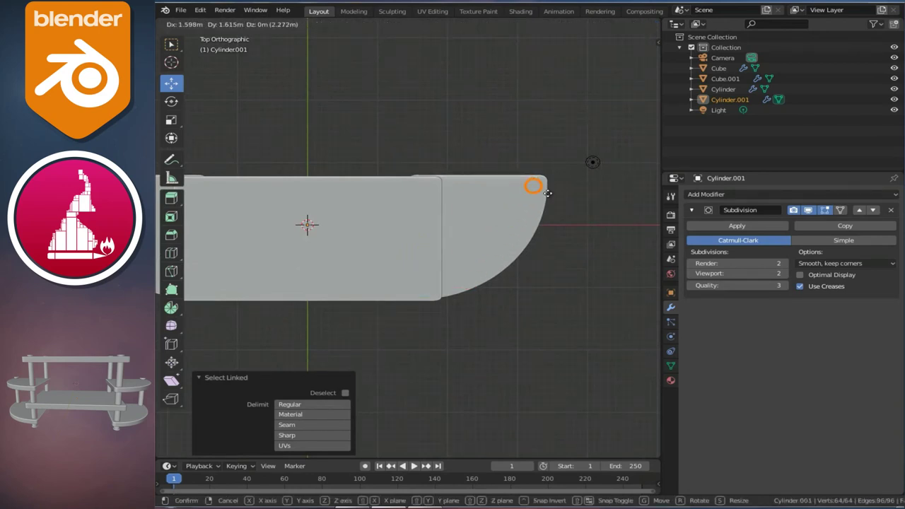
left_click(547, 193)
Lower the second post's top loop by 1.1 m so it ends at the upper shelf.
key("KP_1")
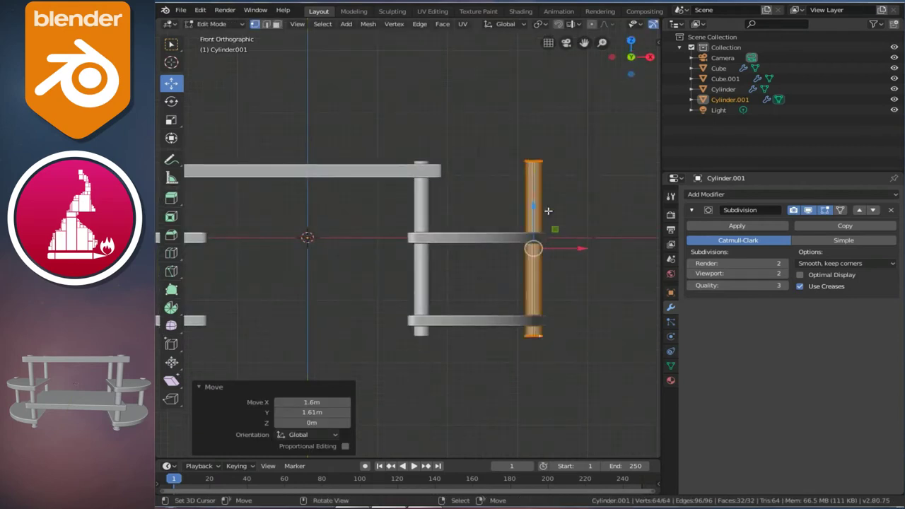
middle_click_drag(510, 262, 451, 198, "shift")
scroll(450, 198, "up", 4)
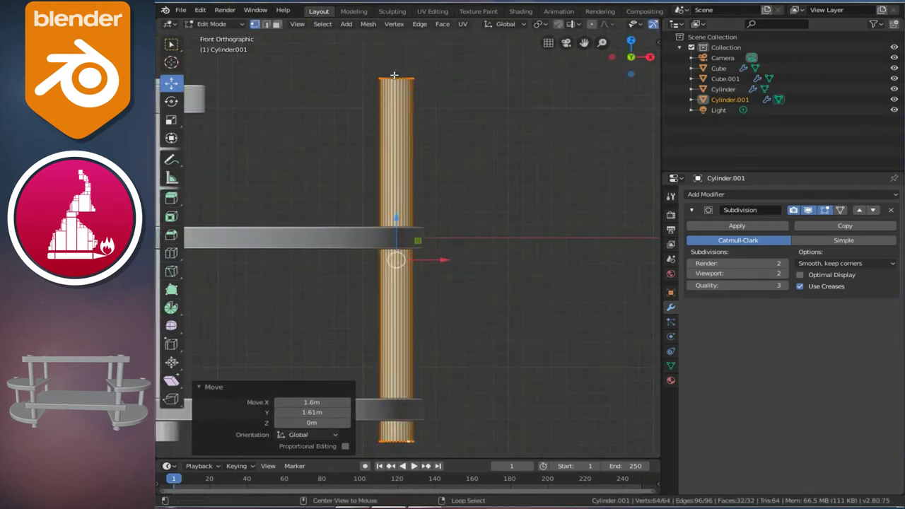
left_click(390, 77, "alt")
left_click_drag(398, 41, 403, 183)
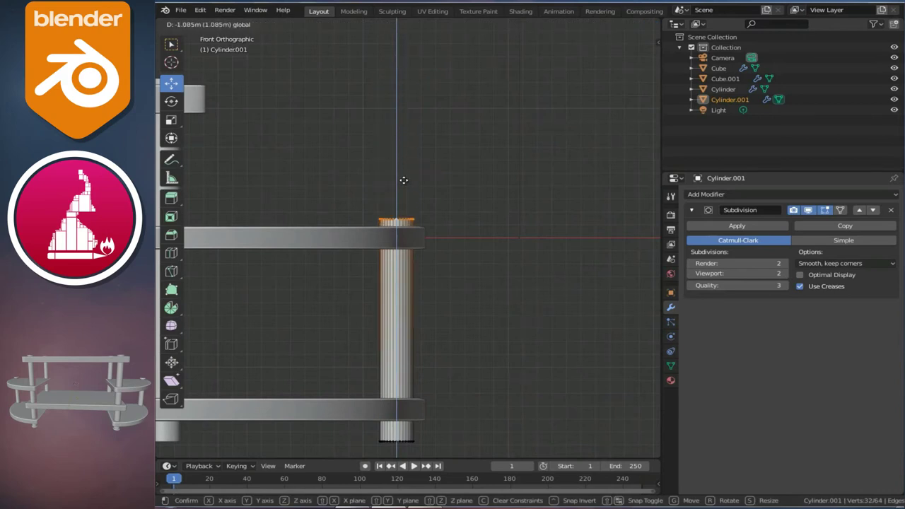
left_click_drag(407, 181, 409, 182)
left_click(409, 182)
scroll(409, 183, "down", 3)
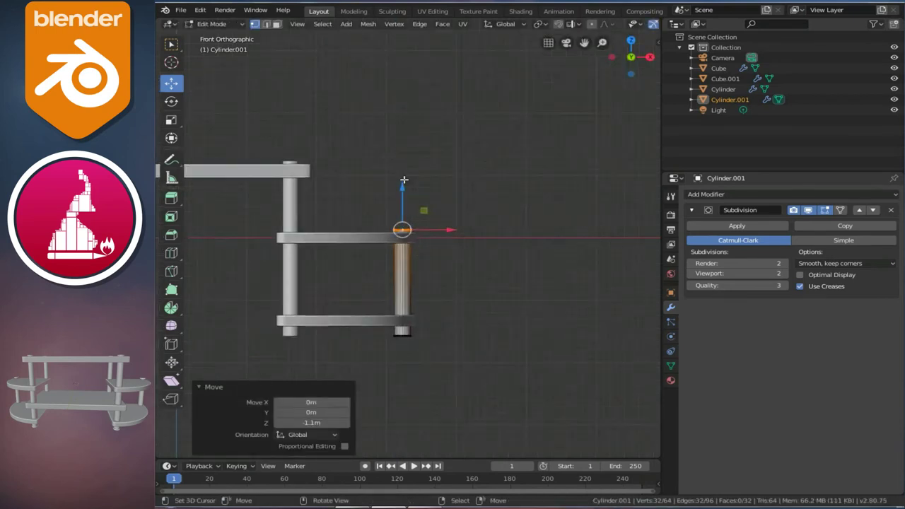
middle_click_drag(405, 180, 412, 218)
key("Tab")
left_click(367, 302)
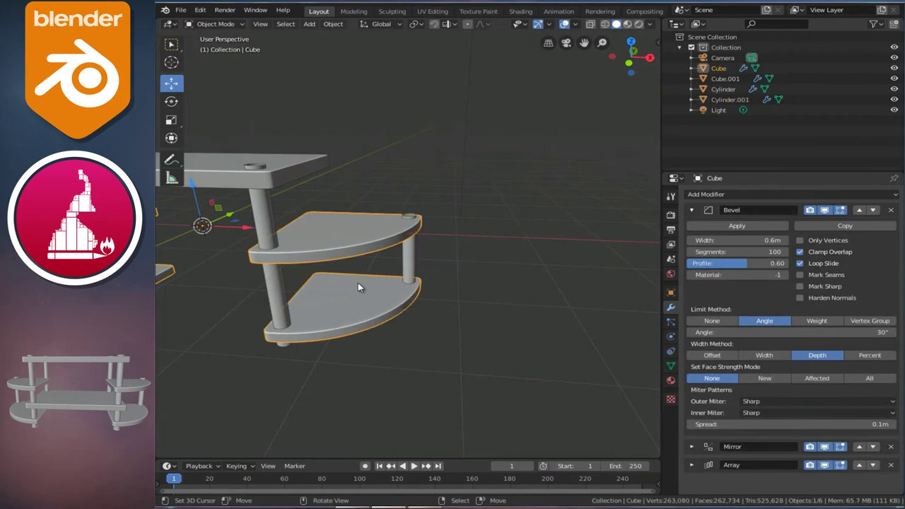
Give the first post a Mirror modifier with Axis Y checked and Axis X unchecked.
scroll(358, 282, "down", 3)
mouse_move(364, 226)
middle_mouse_down()
mouse_move(339, 224)
mouse_move(360, 202)
mouse_move(407, 200)
middle_mouse_up()
scroll(340, 223, "up", 3)
left_click(361, 200)
scroll(365, 203, "up", 1)
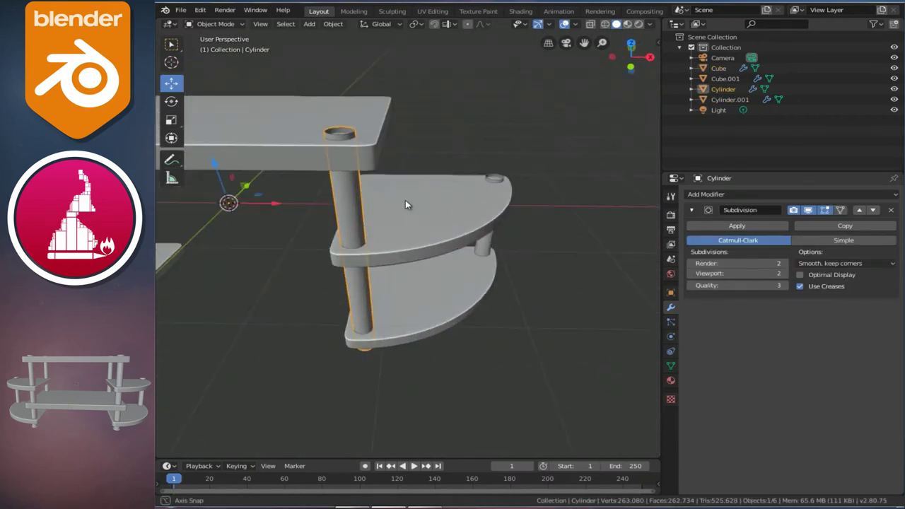
left_click(752, 198)
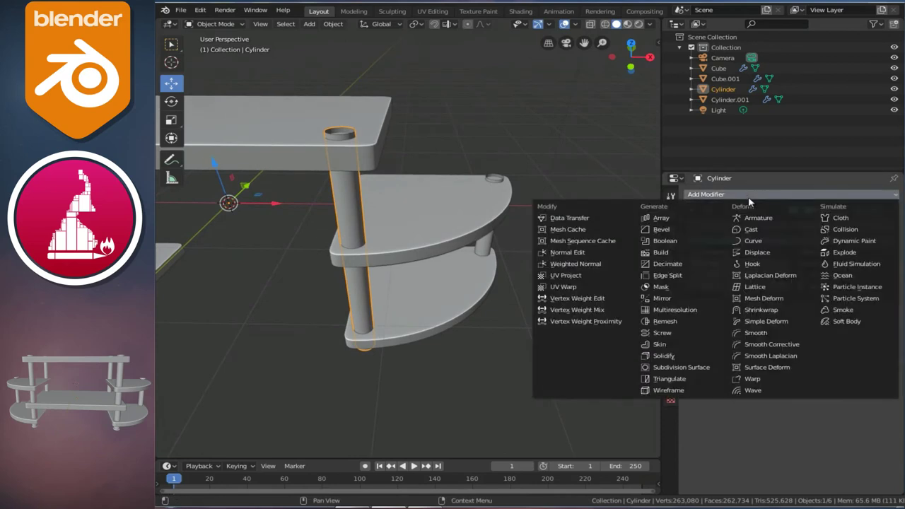
left_click(662, 299)
mouse_move(277, 236)
middle_mouse_down()
mouse_move(395, 258)
mouse_move(355, 232)
middle_mouse_up()
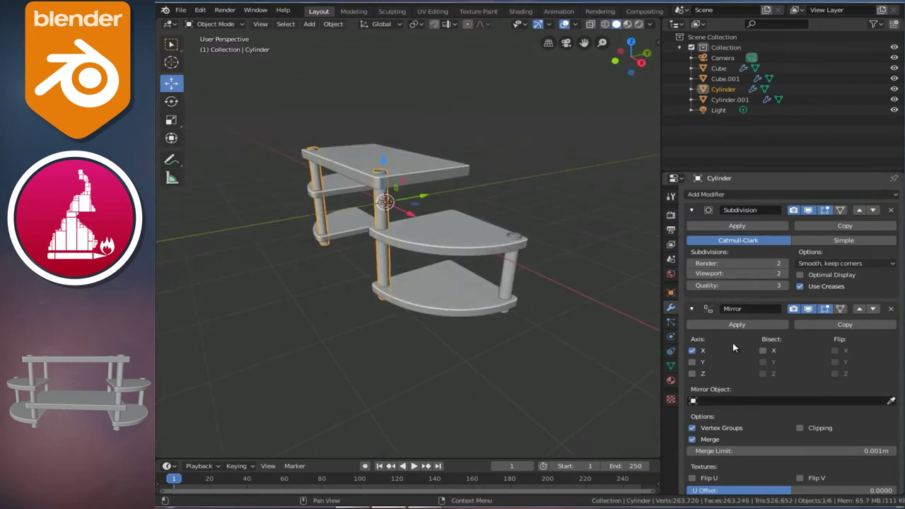
left_click(692, 362)
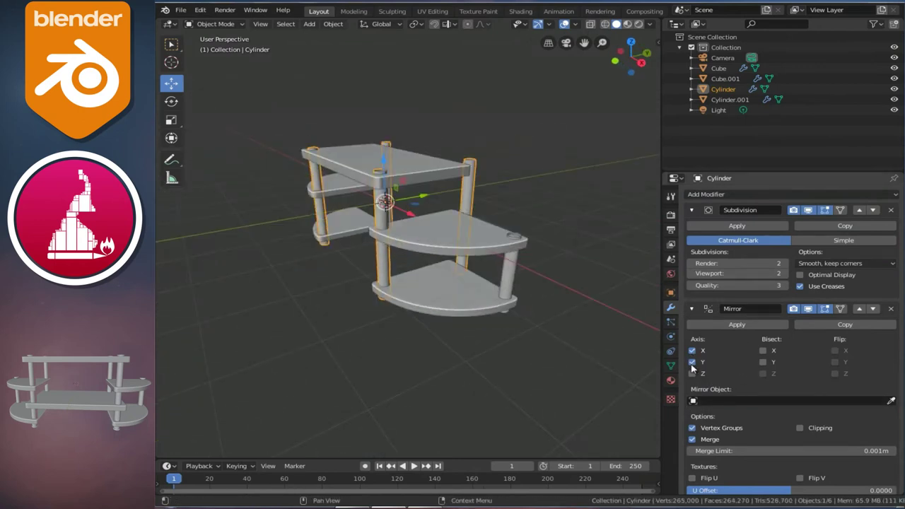
left_click(692, 351)
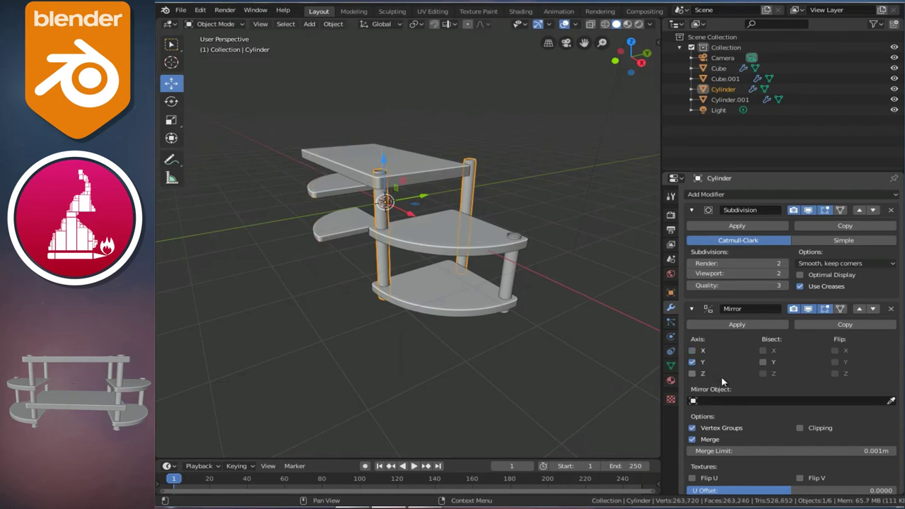
mouse_move(406, 233)
middle_mouse_down()
mouse_move(436, 232)
mouse_move(460, 217)
mouse_move(331, 202)
mouse_move(392, 247)
mouse_move(460, 190)
mouse_move(456, 233)
middle_mouse_up()
mouse_move(457, 273)
middle_mouse_down()
mouse_move(438, 250)
mouse_move(515, 201)
middle_mouse_up()
mouse_move(475, 177)
middle_mouse_down()
mouse_move(443, 175)
mouse_move(491, 235)
mouse_move(409, 237)
mouse_move(449, 281)
mouse_move(404, 271)
mouse_move(428, 247)
mouse_move(430, 262)
middle_mouse_up()
Stretch the curved shelves Cube to 1.144 along Y.
left_click(444, 260)
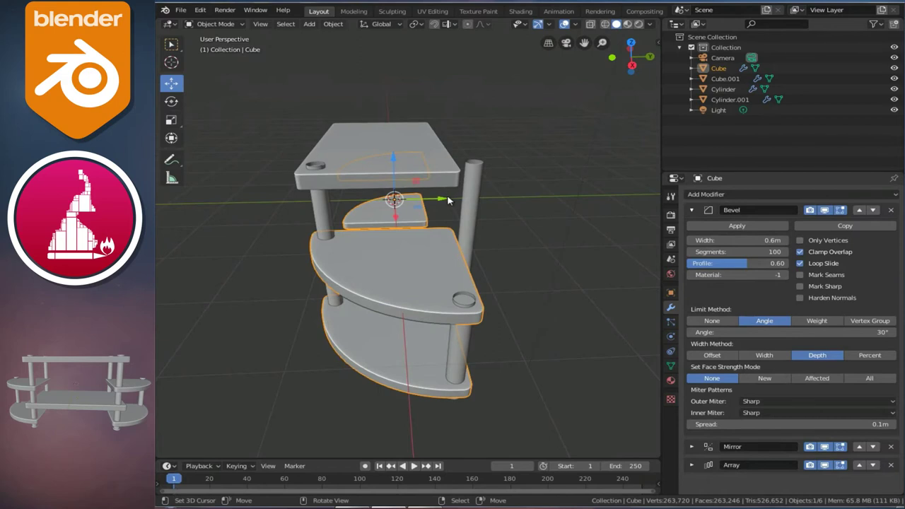
left_click_drag(449, 202, 457, 204)
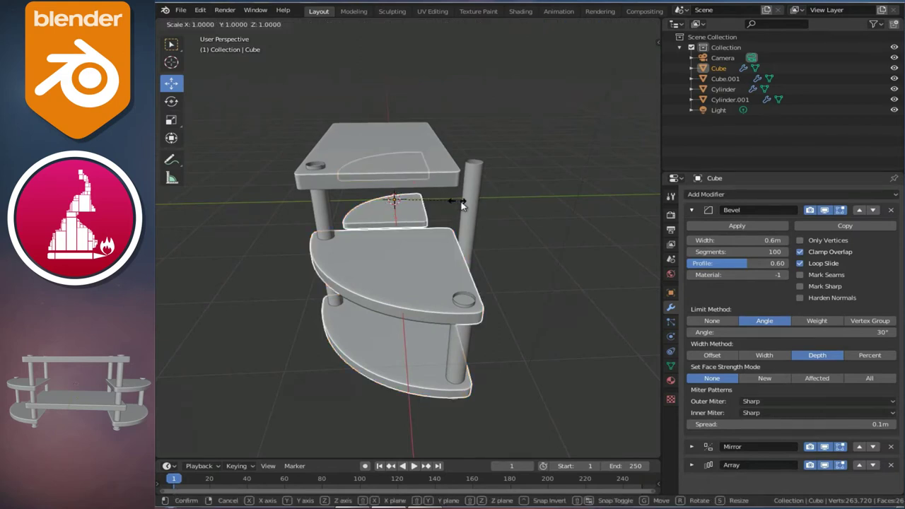
key("y")
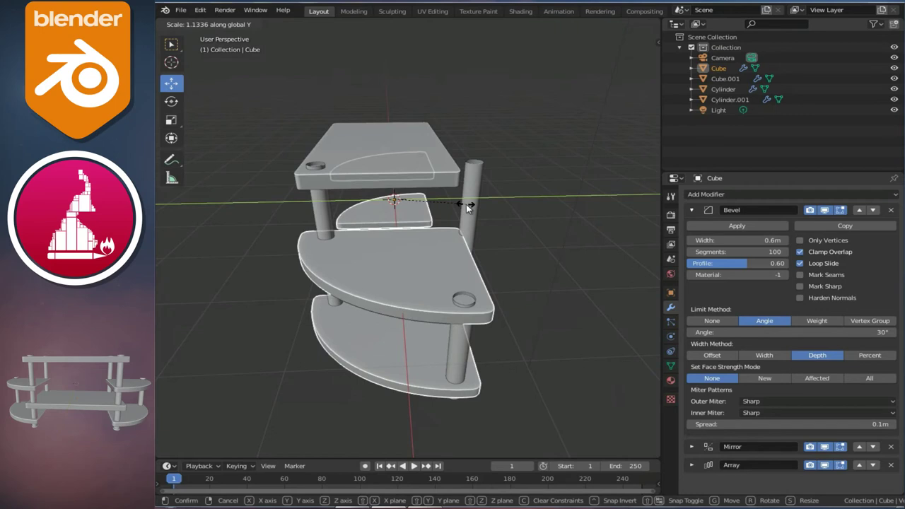
left_click(458, 215)
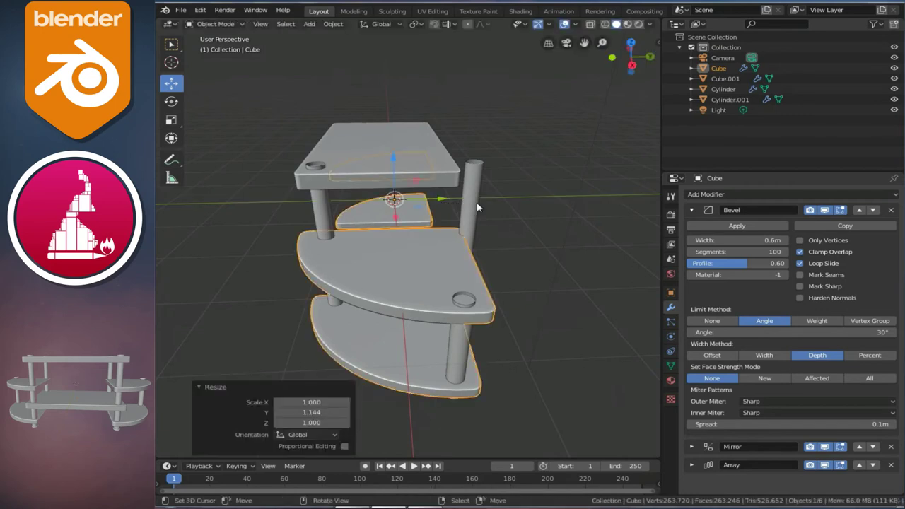
Shift the curved shelves 0.212 m along Y and rescale them to 1.034 on Y.
left_click_drag(438, 200, 450, 199)
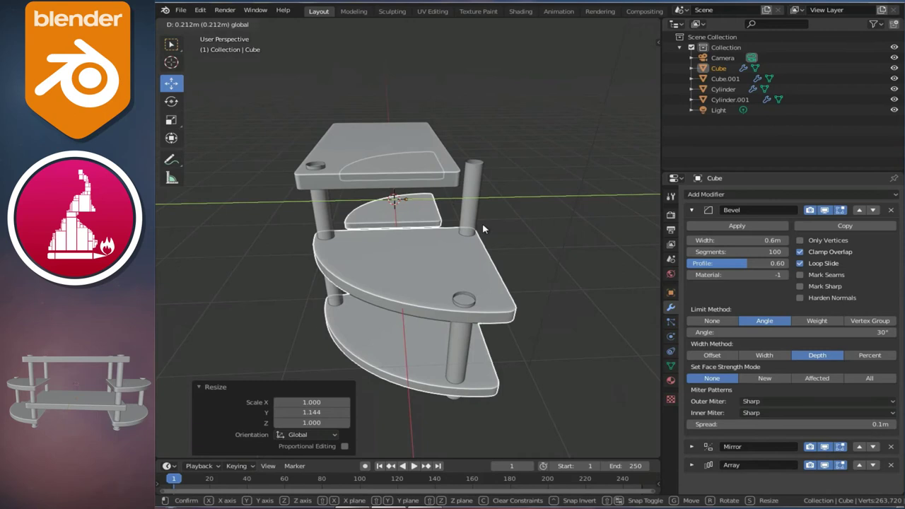
left_click_drag(482, 227, 491, 252)
mouse_move(495, 251)
middle_mouse_down()
mouse_move(387, 229)
mouse_move(535, 279)
middle_mouse_up()
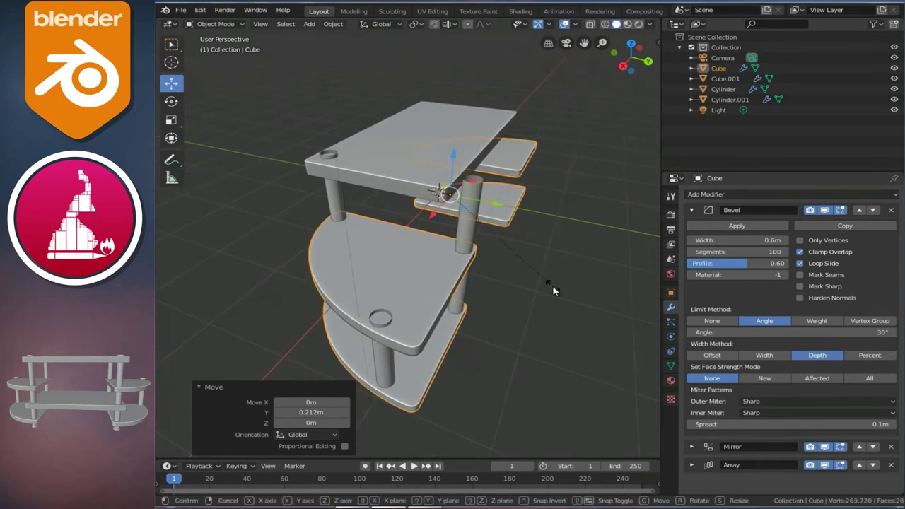
type("sy1.034")
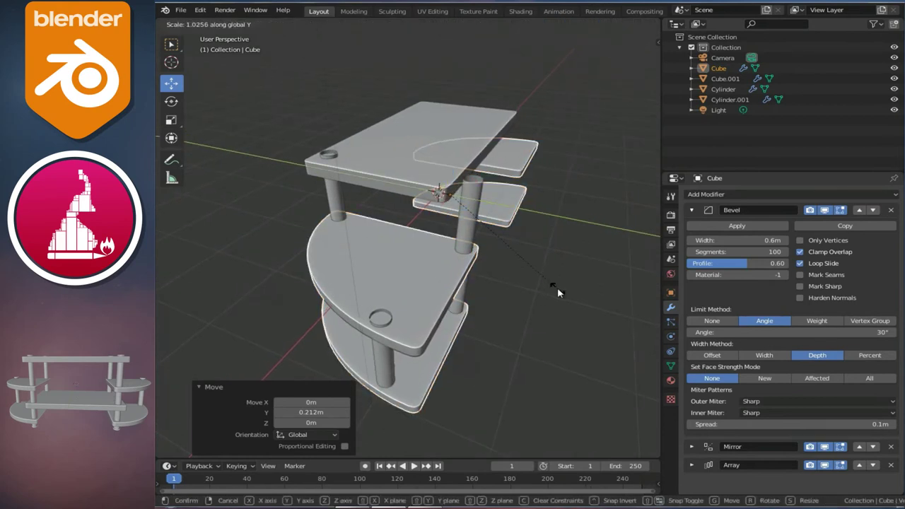
key("Return")
mouse_move(462, 251)
middle_mouse_down()
mouse_move(436, 218)
mouse_move(465, 271)
middle_mouse_up()
scroll(416, 198, "up", 4)
scroll(505, 248, "up", 3)
scroll(494, 244, "down", 4)
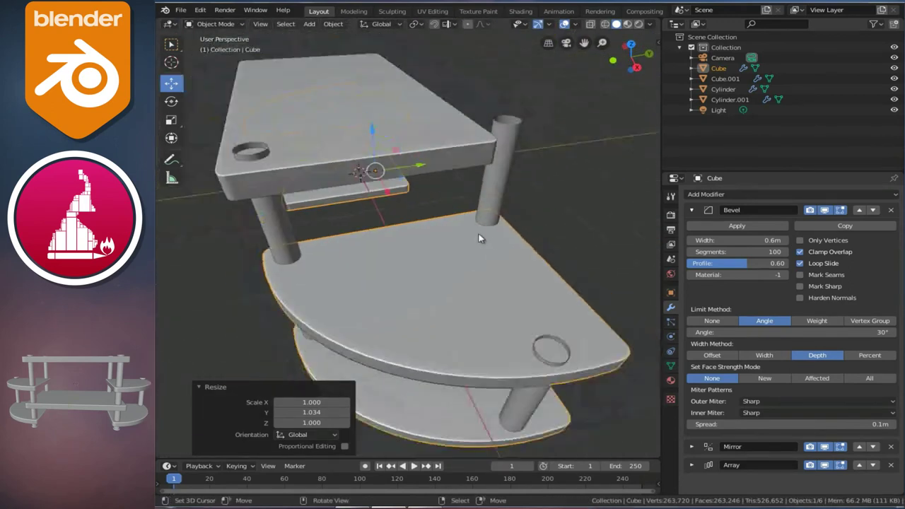
scroll(412, 210, "down", 2)
middle_click_drag(412, 210, 419, 216)
left_click(424, 178)
Stretch the top board Cube.001 along Y to 1.099 and move it 0.178 m along Y.
scroll(424, 178, "down", 3)
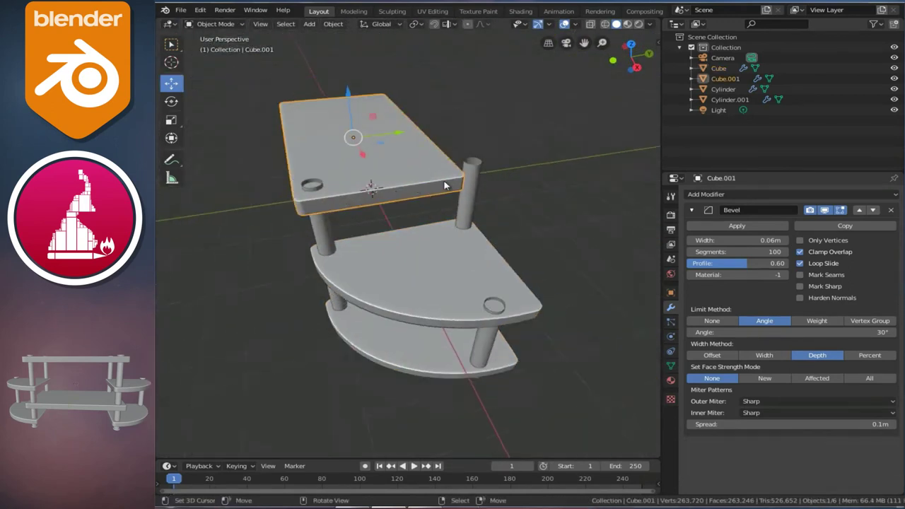
middle_click_drag(445, 188, 409, 231)
middle_click_drag(399, 180, 488, 223)
key("s")
key("y")
left_click(499, 221)
key("g")
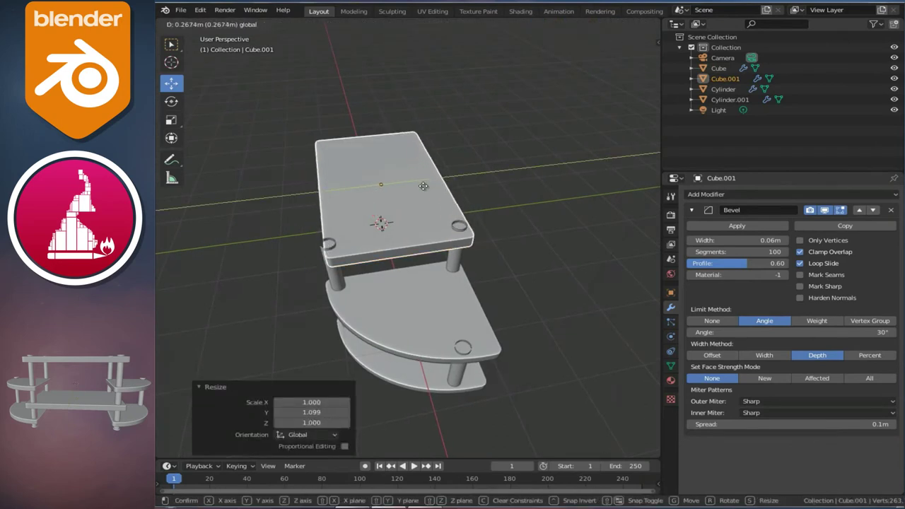
left_click(437, 206)
Rescale the board along Y to 1.092 and shift it 0.0502 m along Y.
key("s")
key("y")
left_click(456, 200)
key("g")
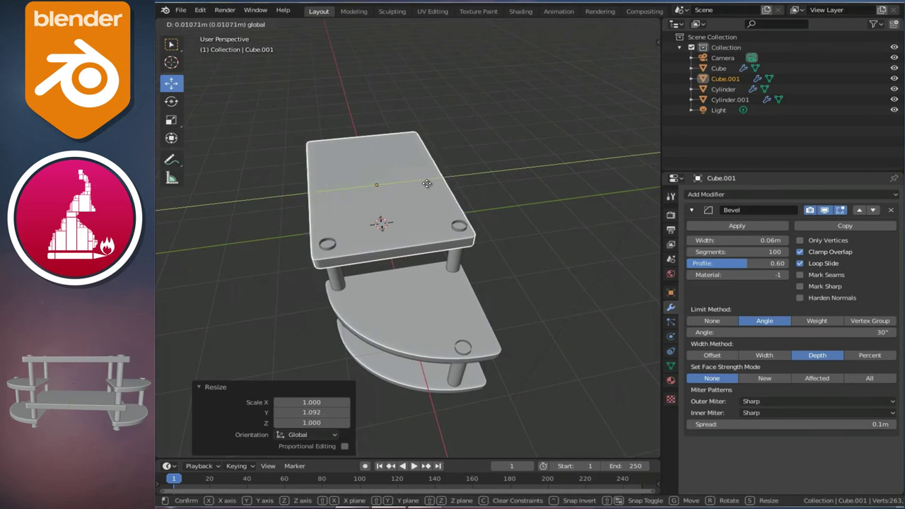
left_click(431, 182)
Thin the top board vertically by scaling Z to 0.923.
middle_click_drag(435, 181, 543, 175)
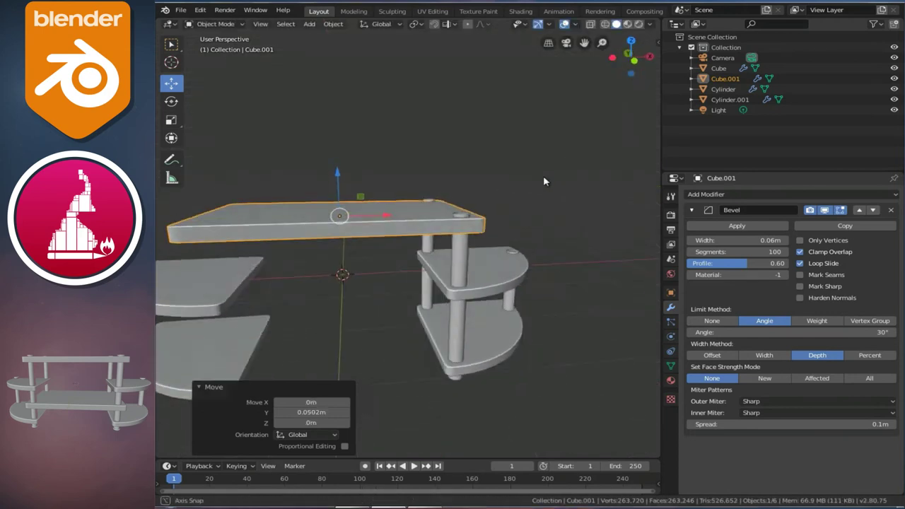
key("s")
key("z")
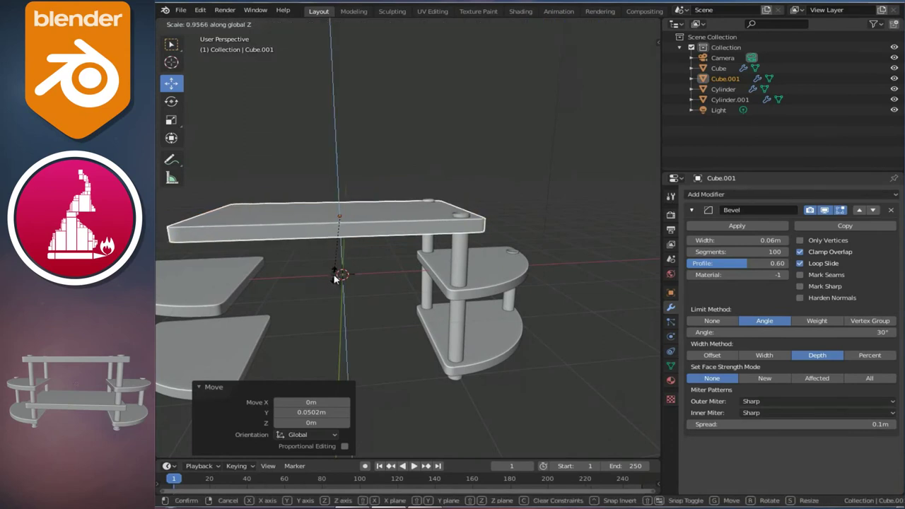
left_click(337, 275)
mouse_move(453, 320)
middle_mouse_down()
mouse_move(334, 299)
mouse_move(400, 331)
middle_mouse_up()
Move the whole Cylinder.001 post mesh 0.311 m along Y toward the curved shelf's outer corner.
left_click(456, 343)
middle_click_drag(455, 343, 460, 327)
key("Tab")
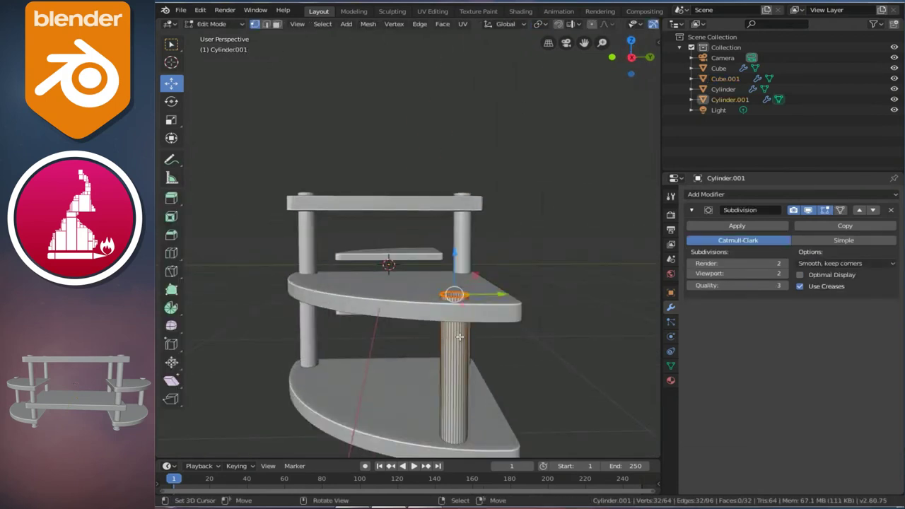
key("ctrl+l")
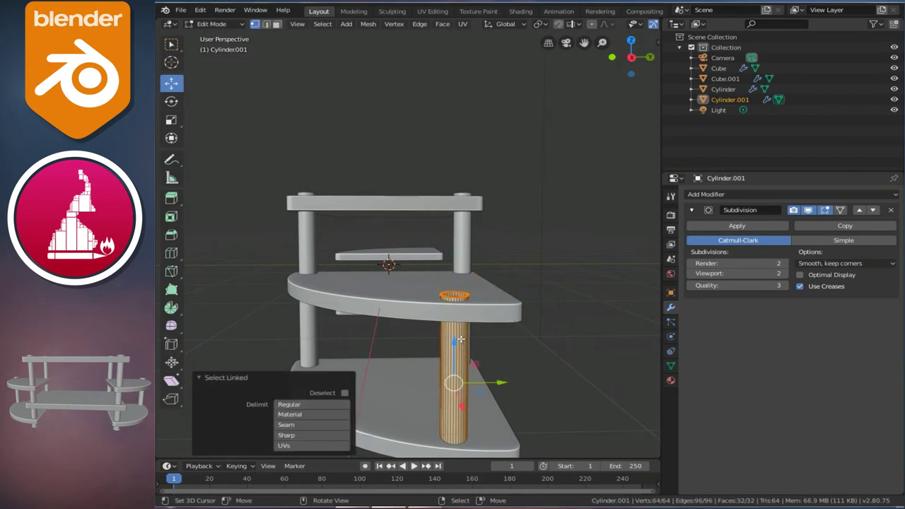
key("g")
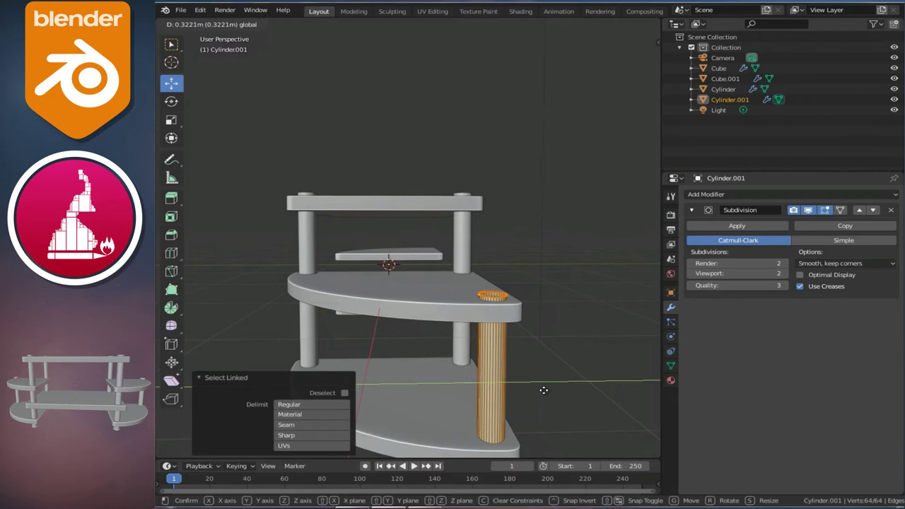
left_click(543, 391)
mouse_move(544, 391)
middle_mouse_down()
mouse_move(466, 297)
mouse_move(436, 240)
middle_mouse_up()
key("Tab")
left_click(524, 328)
mouse_move(525, 328)
middle_mouse_down()
mouse_move(421, 300)
mouse_move(458, 368)
mouse_move(571, 353)
mouse_move(337, 269)
middle_mouse_up()
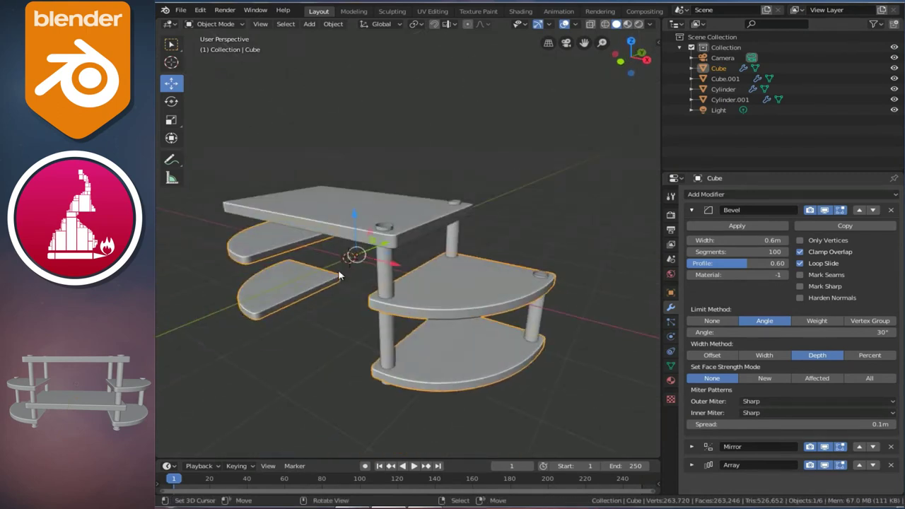
Add a second Mirror modifier on X to the first post, Cylinder.
left_click(382, 277)
middle_click_drag(249, 255, 315, 240)
left_click(691, 310)
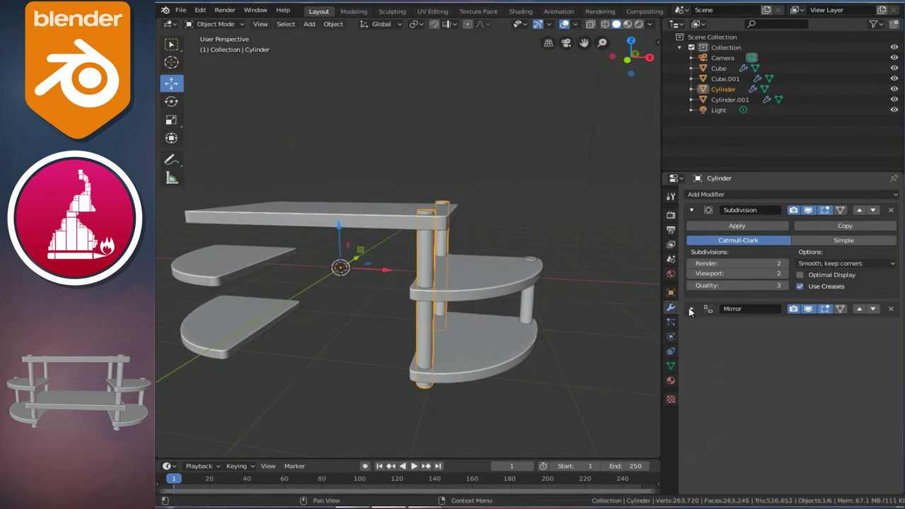
left_click(692, 211)
left_click(710, 198)
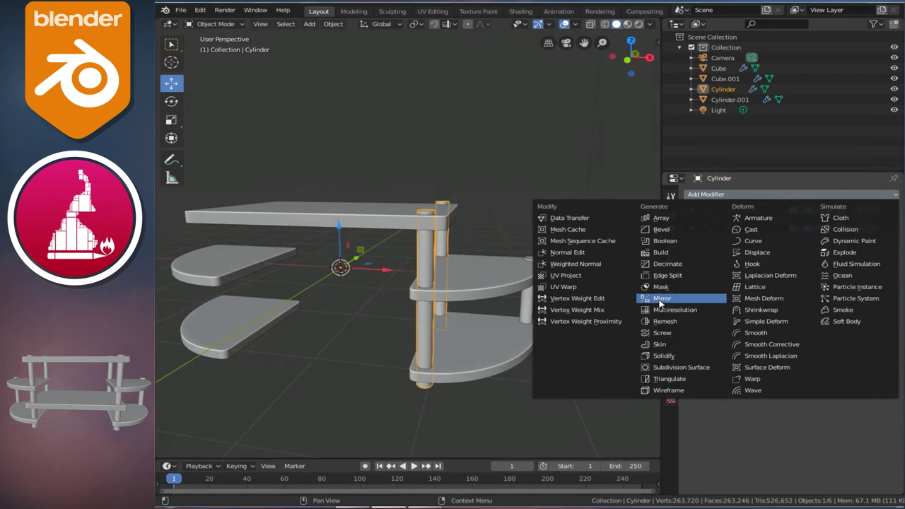
left_click(660, 300)
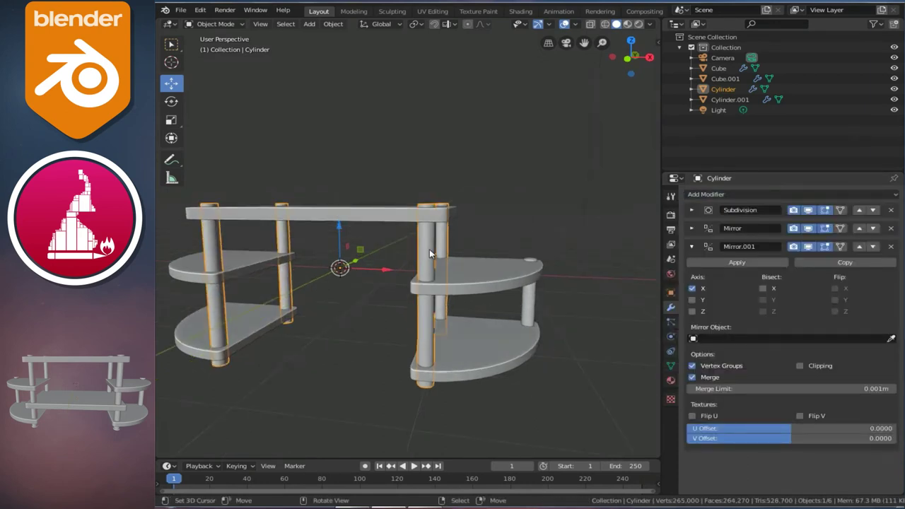
scroll(429, 257, "down", 3)
mouse_move(429, 257)
middle_mouse_down()
mouse_move(372, 280)
mouse_move(527, 282)
mouse_move(386, 265)
mouse_move(485, 331)
middle_mouse_up()
scroll(373, 281, "up", 4)
Give the shorter post Cylinder.001 a Mirror modifier across X, onto the opposite shelf wing.
left_click(533, 324)
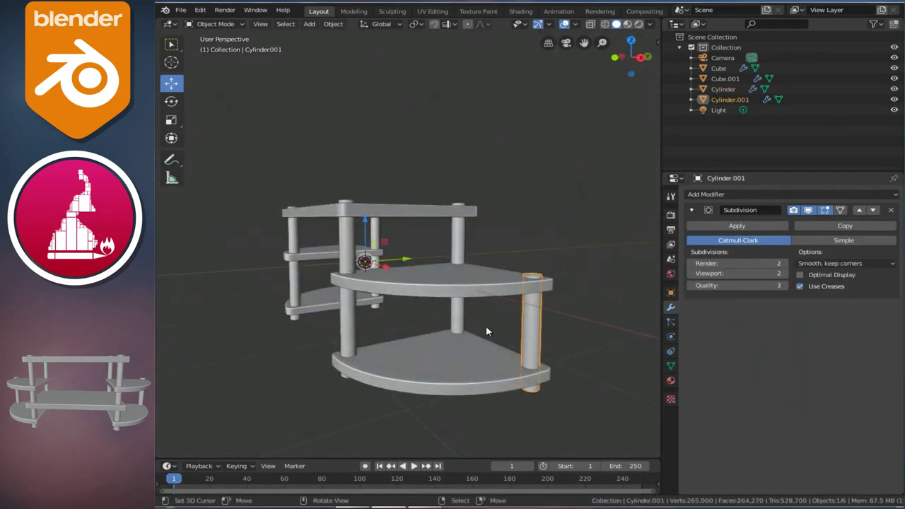
left_click(691, 210)
left_click(696, 194)
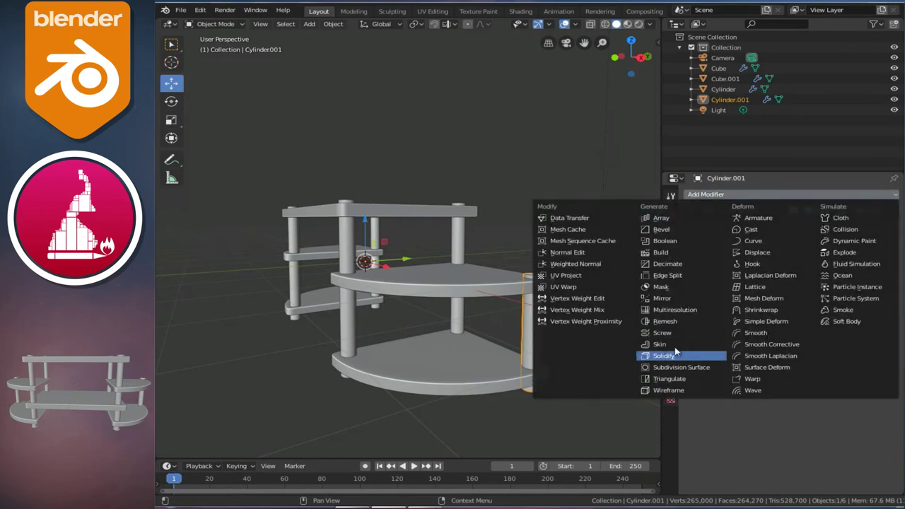
left_click(669, 300)
middle_click_drag(512, 316, 517, 330)
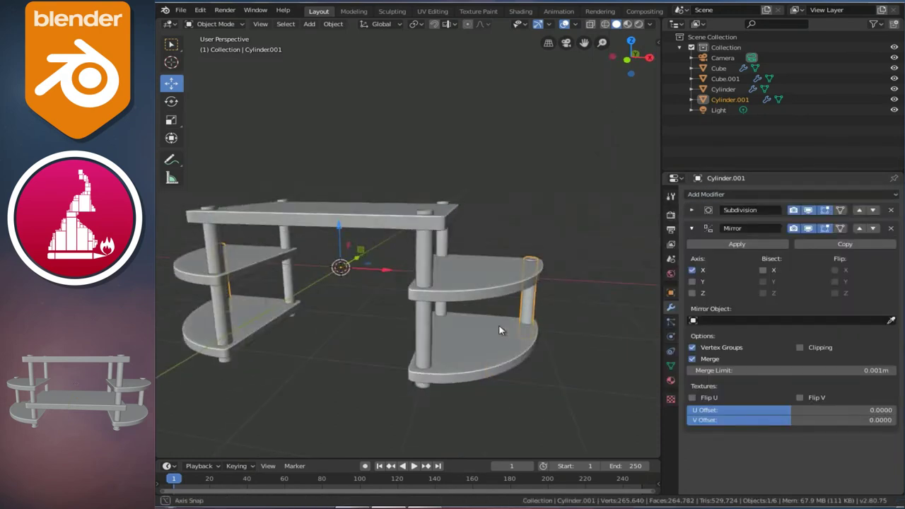
mouse_move(419, 316)
middle_mouse_down()
mouse_move(484, 313)
mouse_move(450, 319)
middle_mouse_up()
scroll(484, 311, "up", 3)
scroll(484, 311, "down", 3)
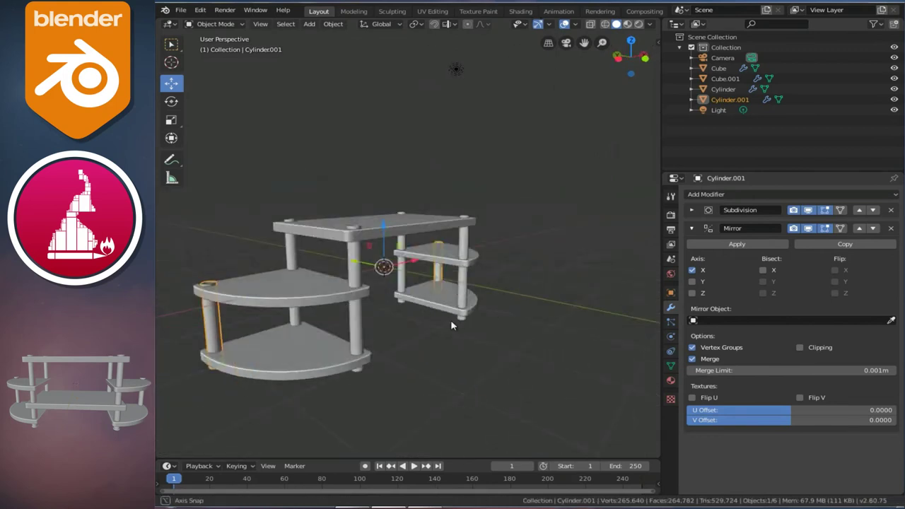
scroll(450, 319, "up", 3)
middle_click_drag(474, 262, 413, 279)
scroll(424, 274, "up", 2)
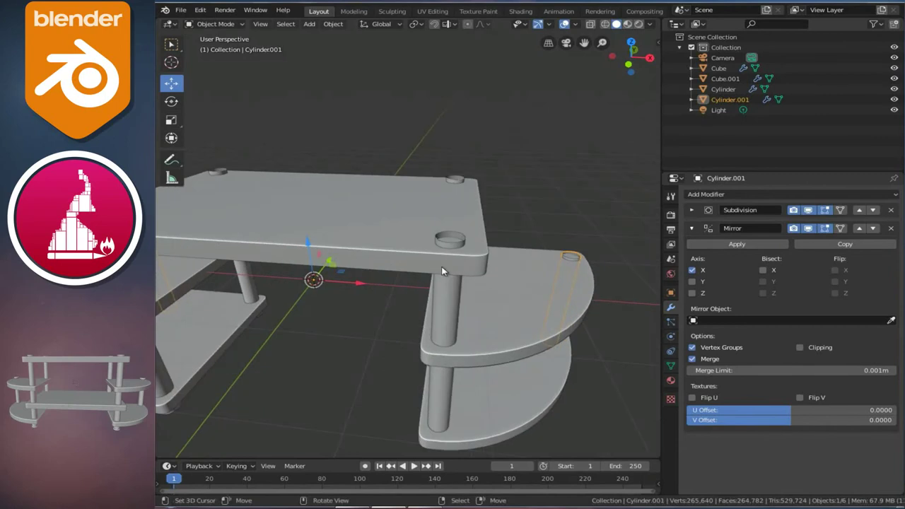
scroll(466, 289, "up", 1)
scroll(438, 284, "up", 2)
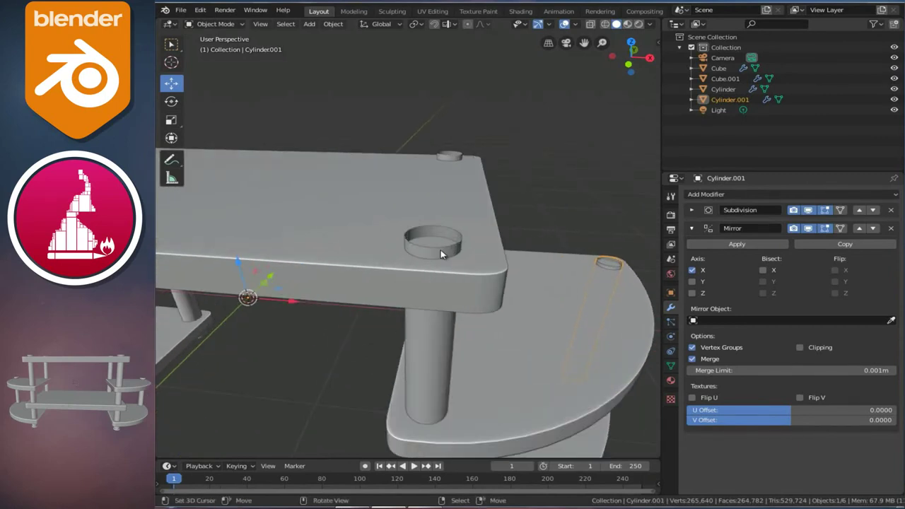
left_click(441, 255)
Extrude the post's top rim, widen it to 1.130 and raise it slightly.
scroll(455, 298, "up", 2)
key("Tab")
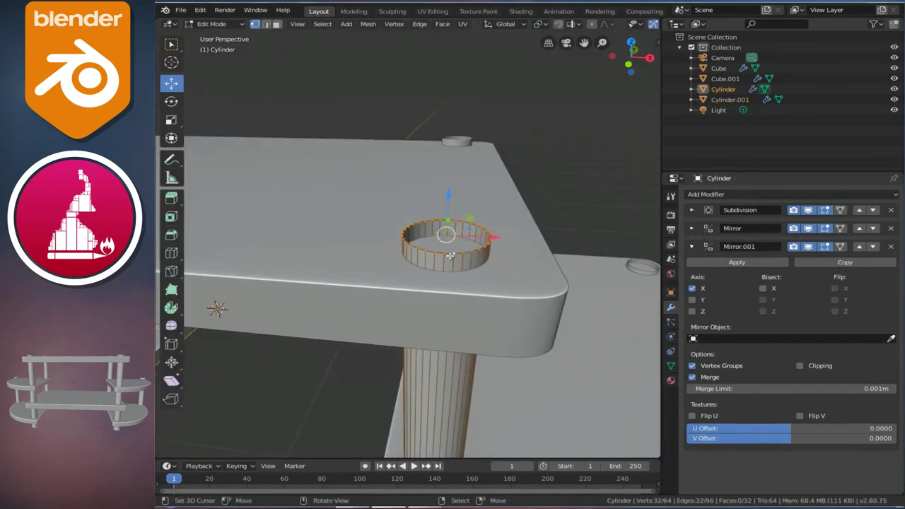
left_click_drag(447, 196, 449, 197)
key("g")
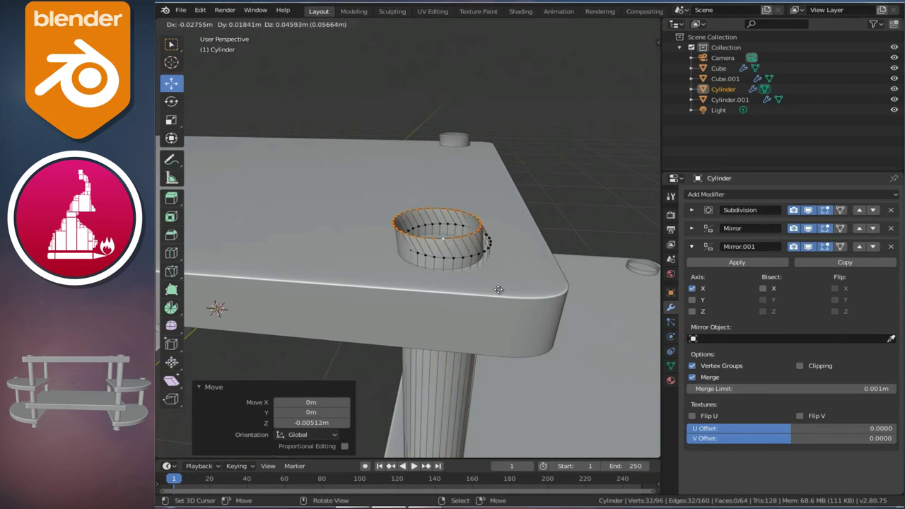
right_click(498, 289)
scroll(442, 275, "up", 2)
scroll(443, 275, "up", 1)
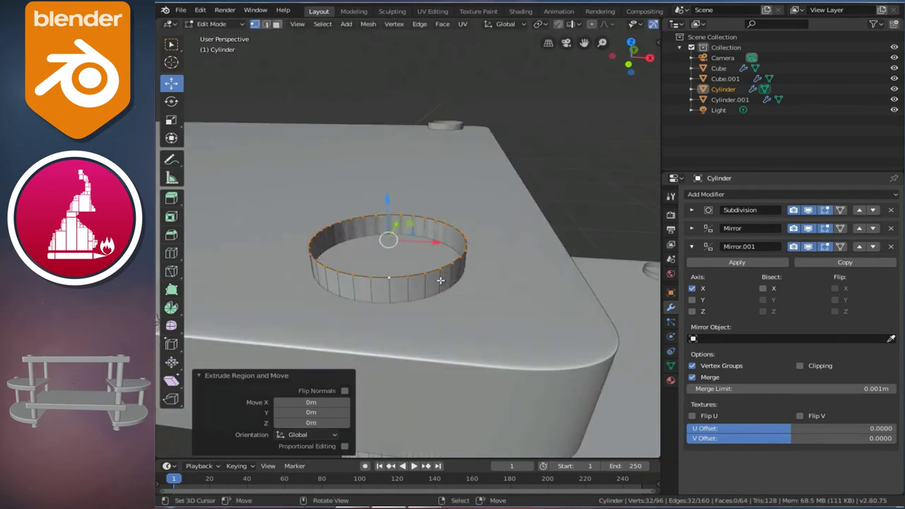
key("s")
left_click(477, 298)
key("g")
right_click(471, 280)
key("ctrl+z")
key("s")
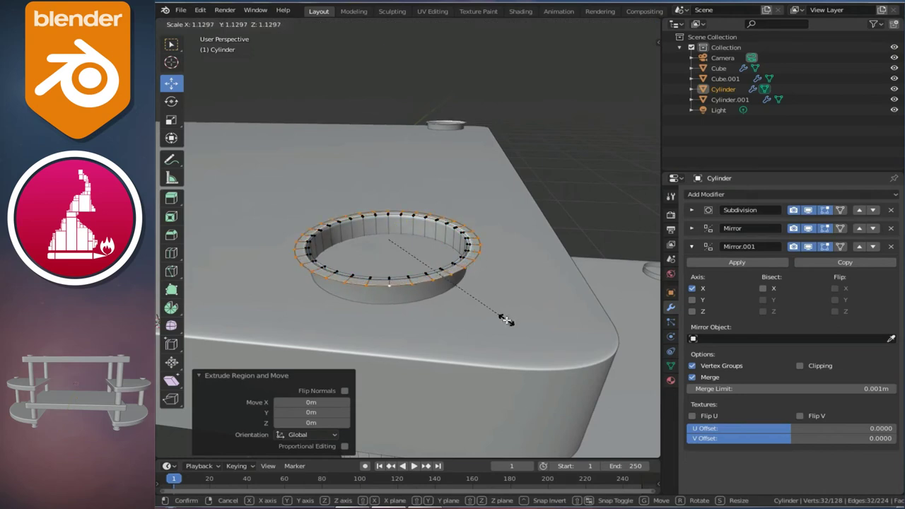
left_click(506, 320)
key("g")
key("z")
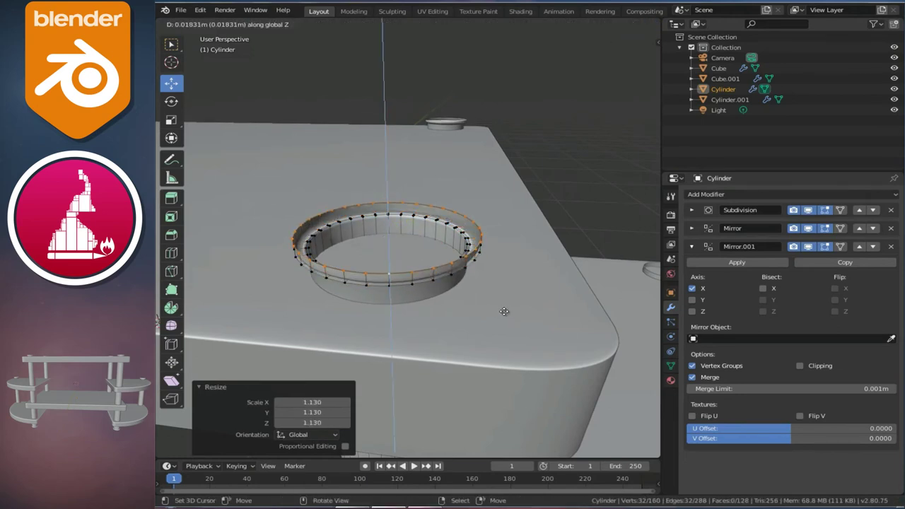
left_click(506, 316)
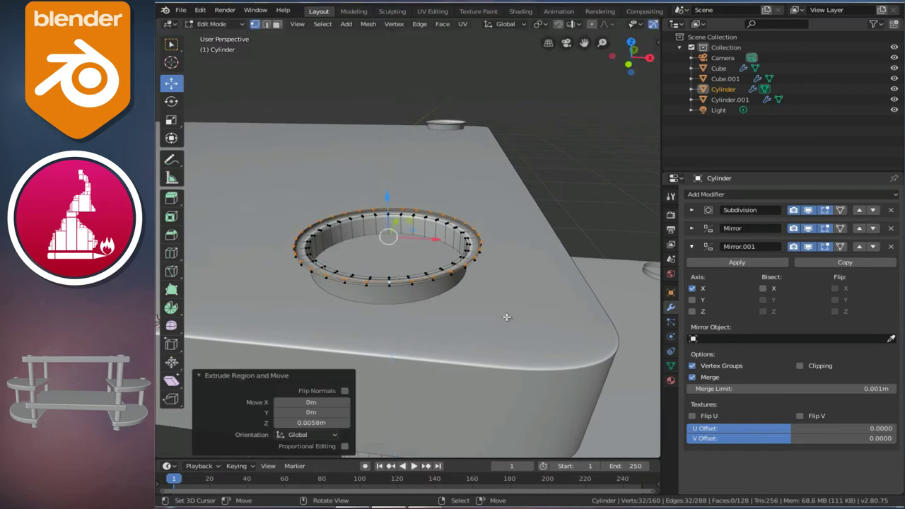
Extrude the rim upward twice and shrink the new loop to 0.968.
key("e")
key("z")
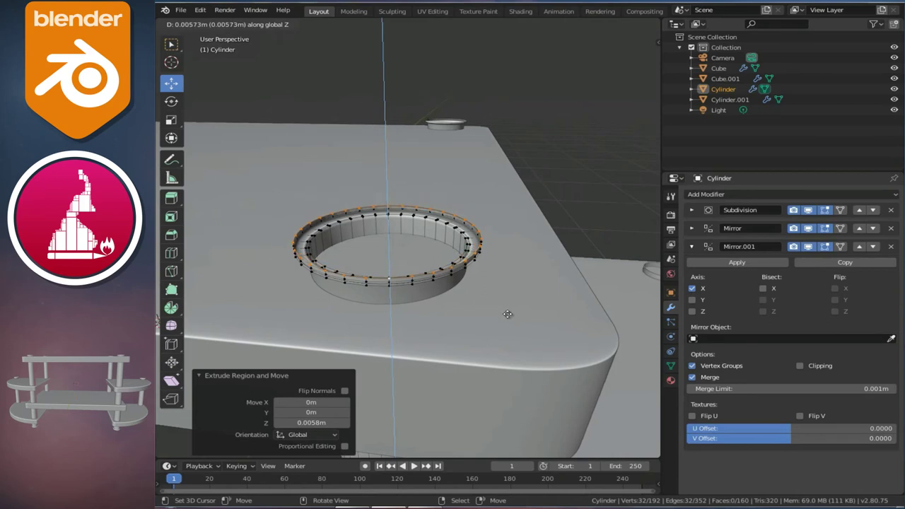
left_click(507, 307)
key("e")
key("z")
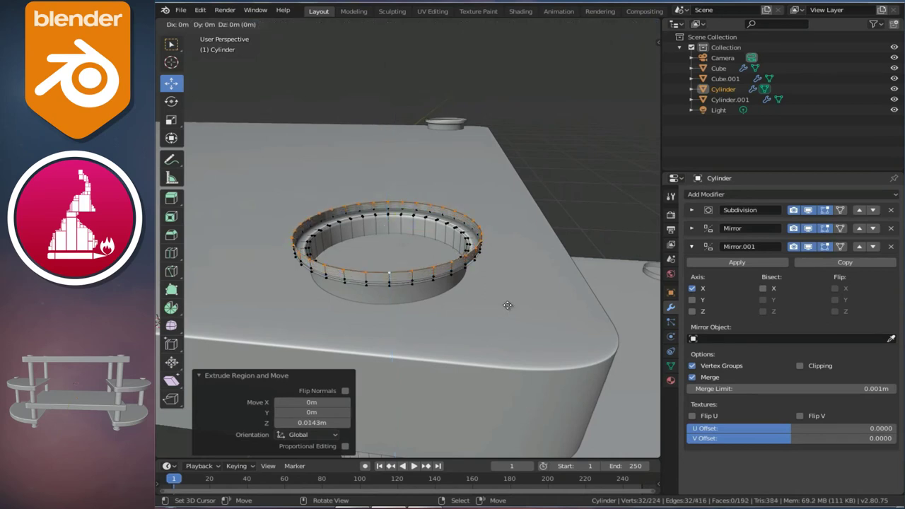
right_click(503, 301)
key("s")
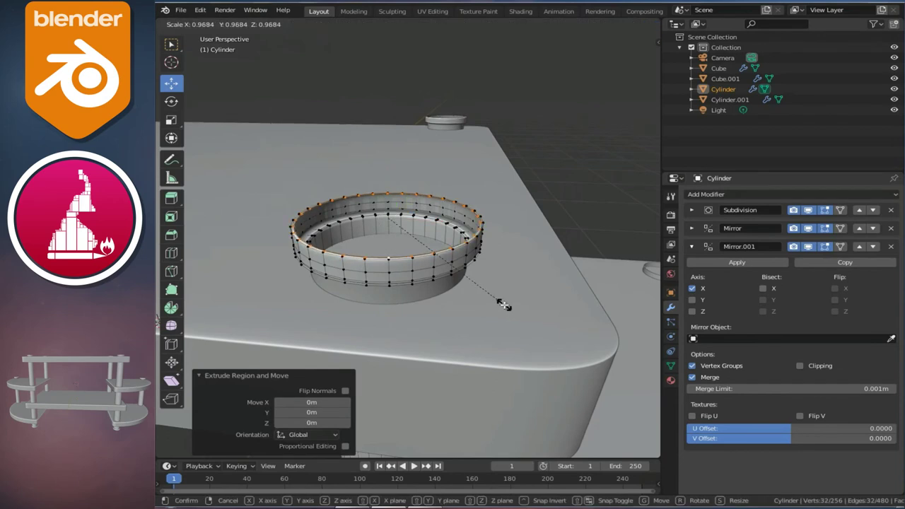
left_click(503, 305)
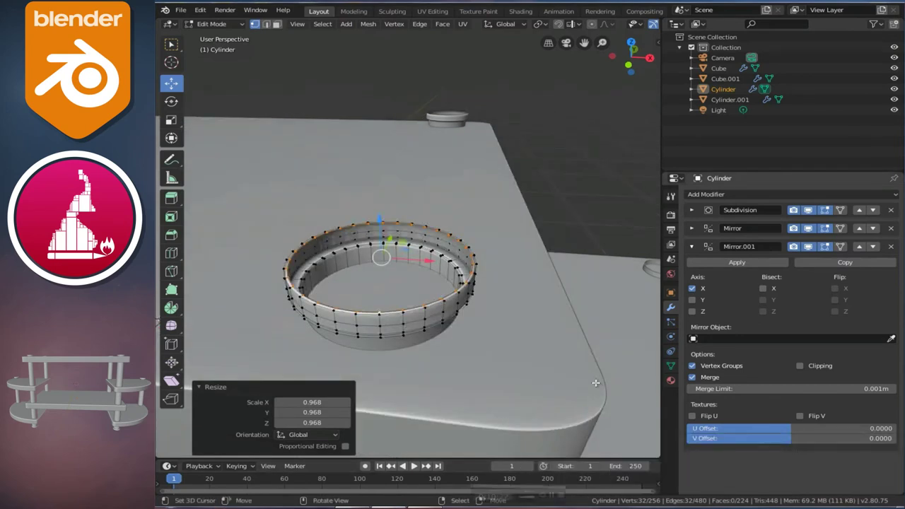
middle_click_drag(465, 364, 480, 351)
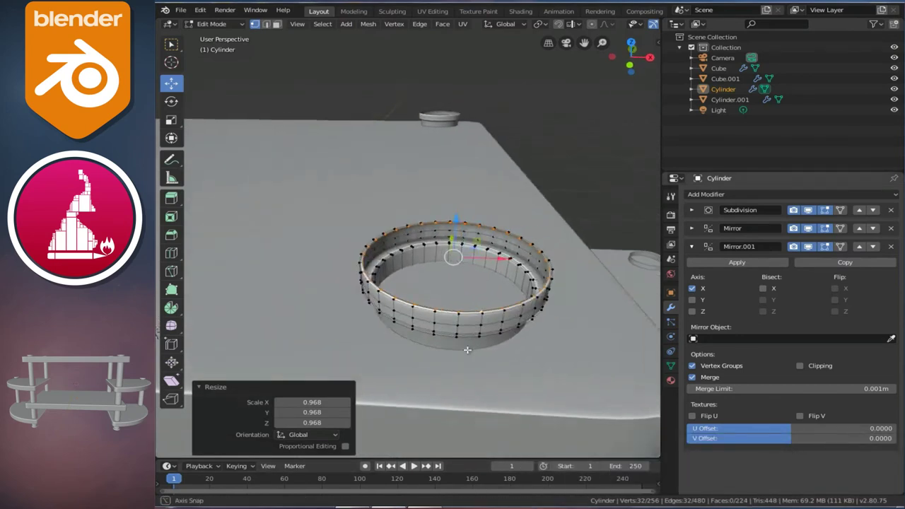
key("s")
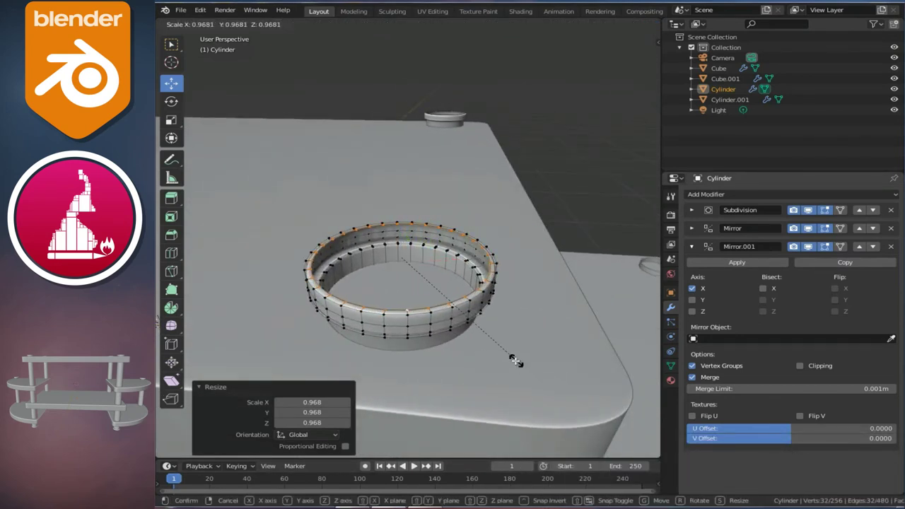
left_click(518, 364)
Inset the top loop to 0.524, shrink it further and merge at centre to close the cap.
key("e")
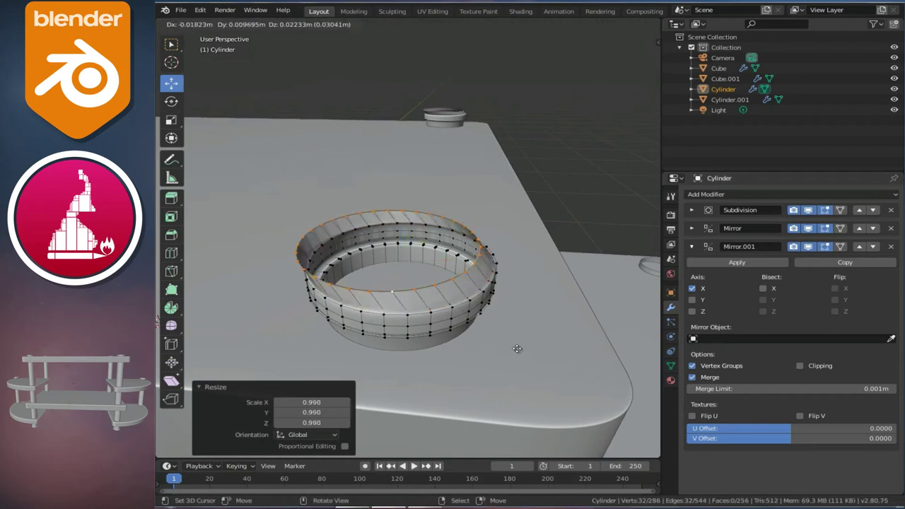
right_click(535, 360)
key("s")
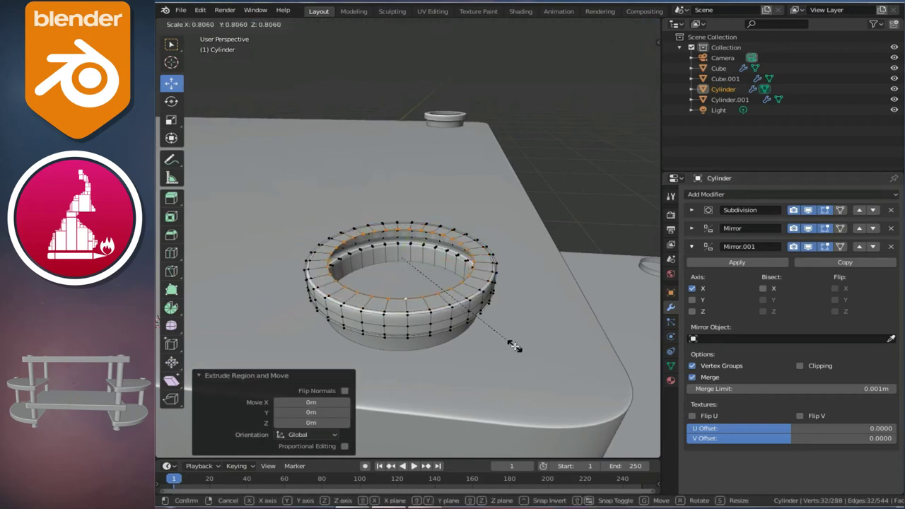
left_click(506, 328)
key("ctrl+z")
key("s")
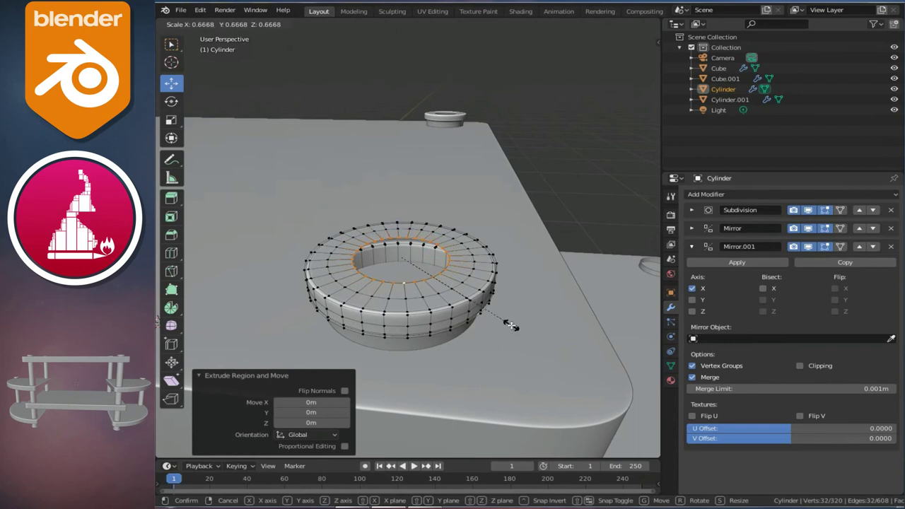
left_click(495, 311)
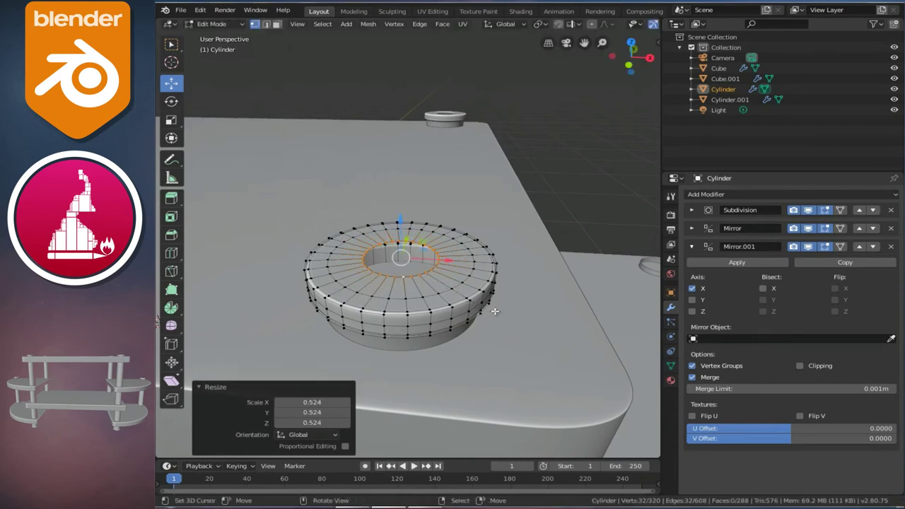
key("e")
right_click(533, 333)
key("s")
left_click(545, 353)
key("m")
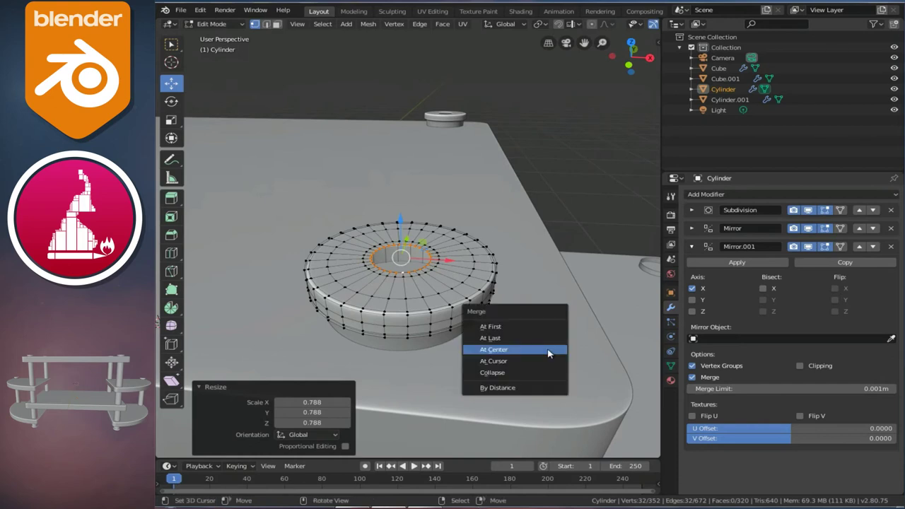
left_click(548, 351)
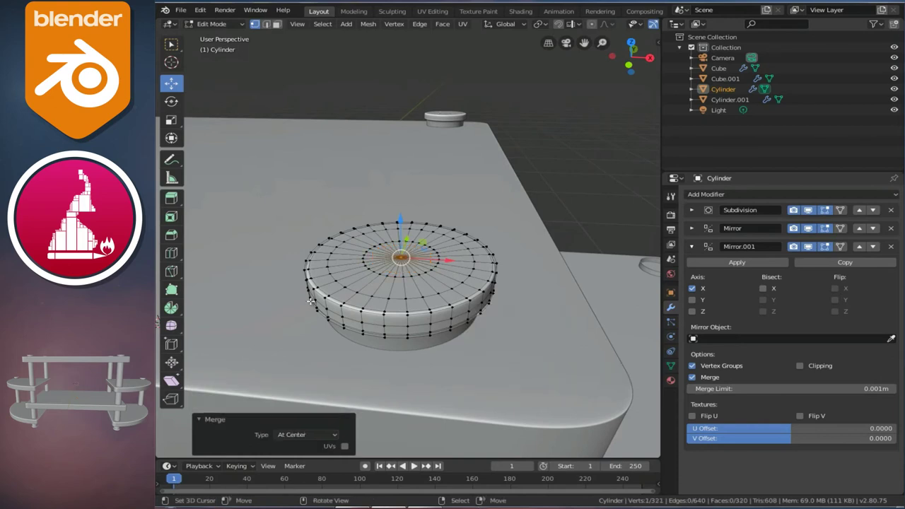
Inspect the closed cap, then select the cap's rim band and begin a loop cut.
key("Tab")
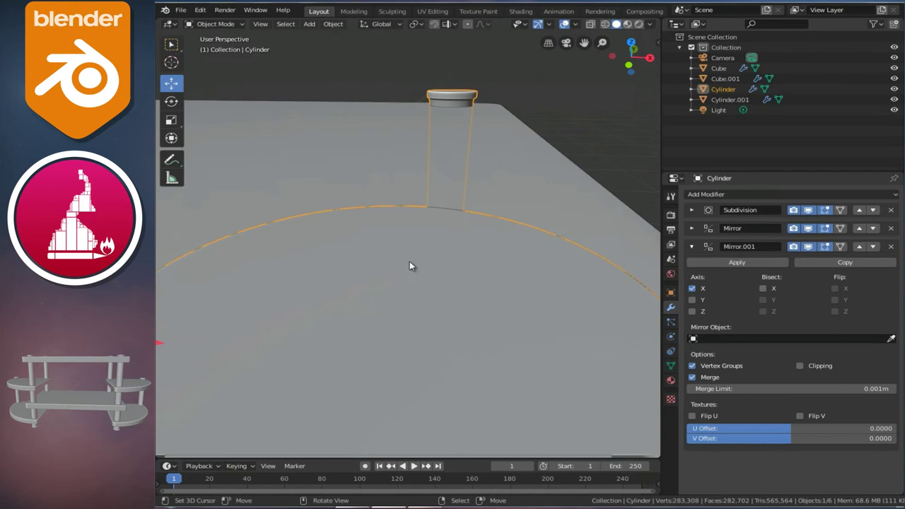
middle_click_drag(409, 261, 405, 240)
key("Tab")
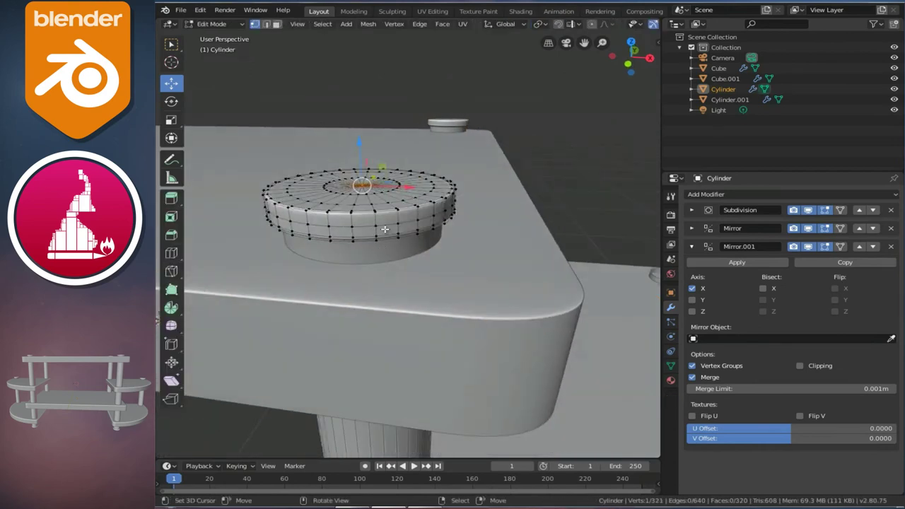
left_click(344, 225, "alt")
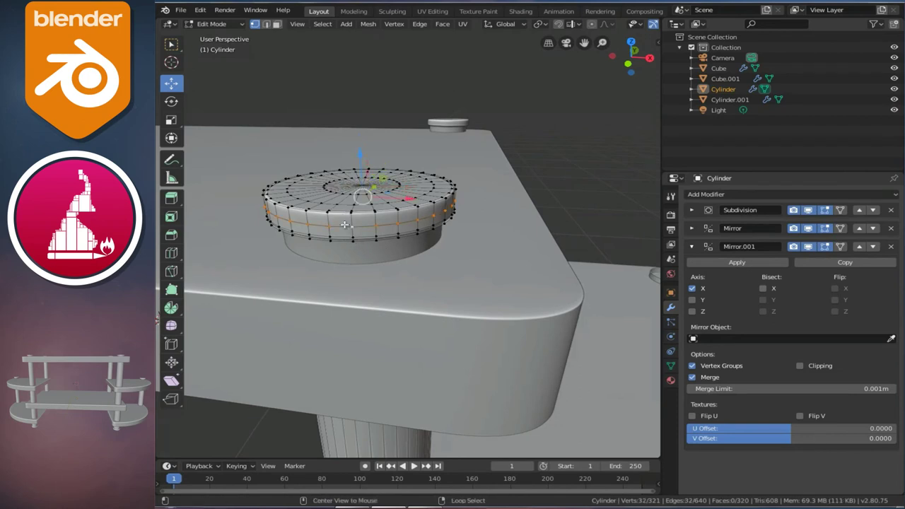
key("ctrl+KP_Add")
key("ctrl+KP_Add")
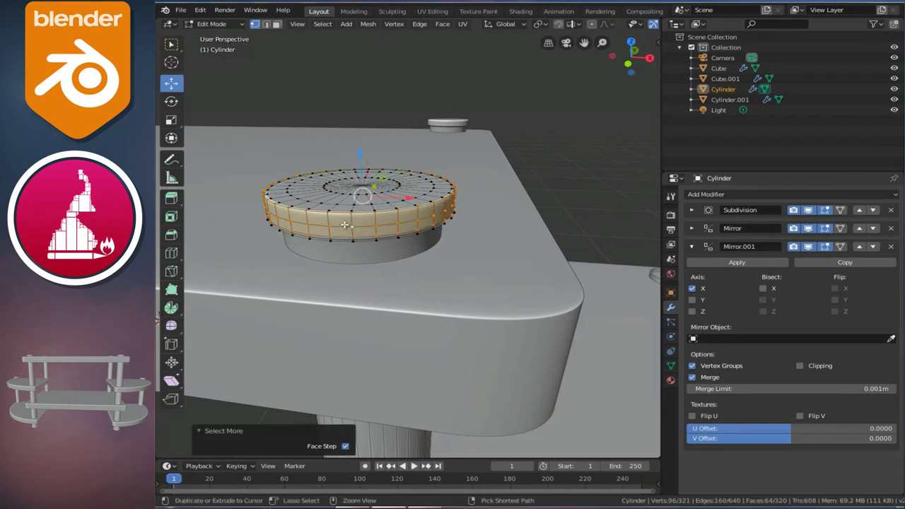
key("ctrl+KP_Add")
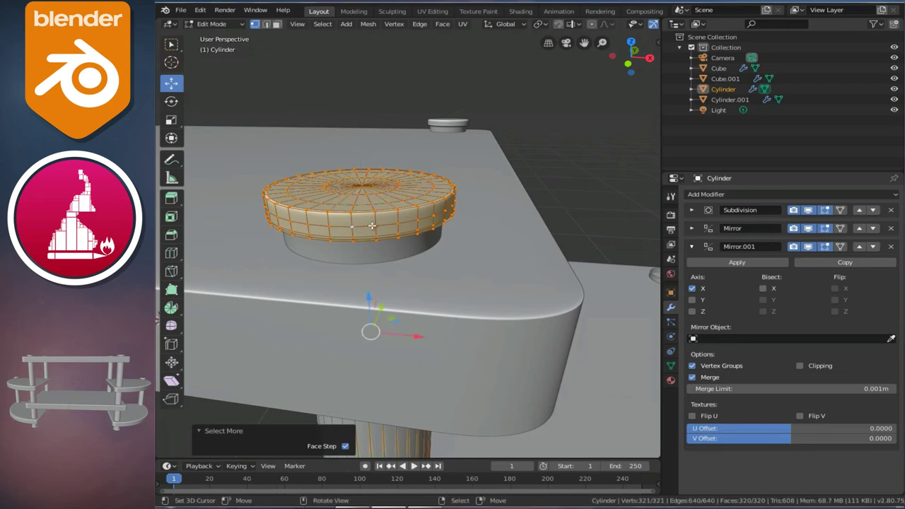
left_click(374, 241)
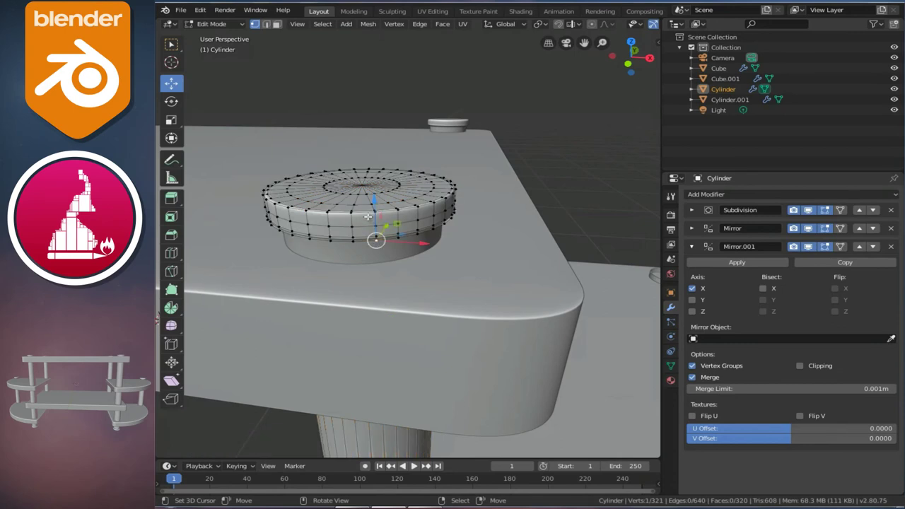
middle_click_drag(365, 236, 360, 216)
key("ctrl+r")
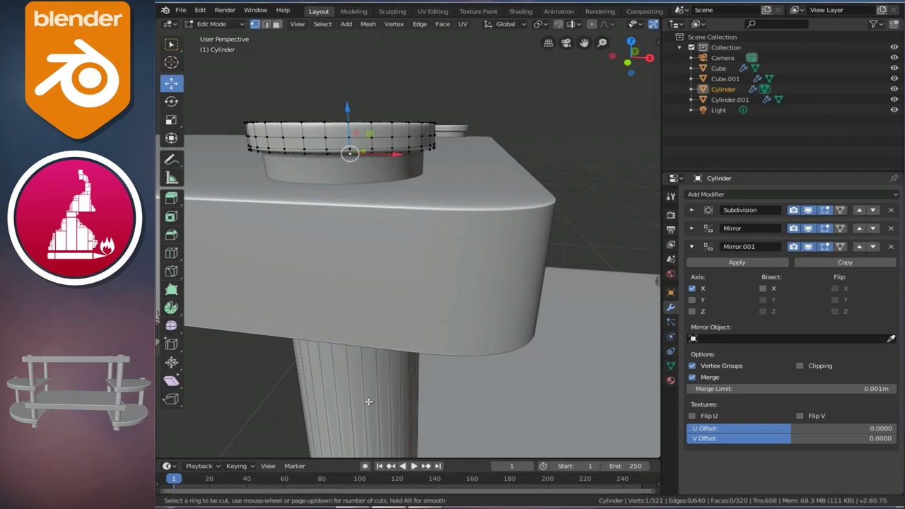
Cut a new edge loop on the post and slide it near the post top.
middle_click_drag(349, 186, 362, 132)
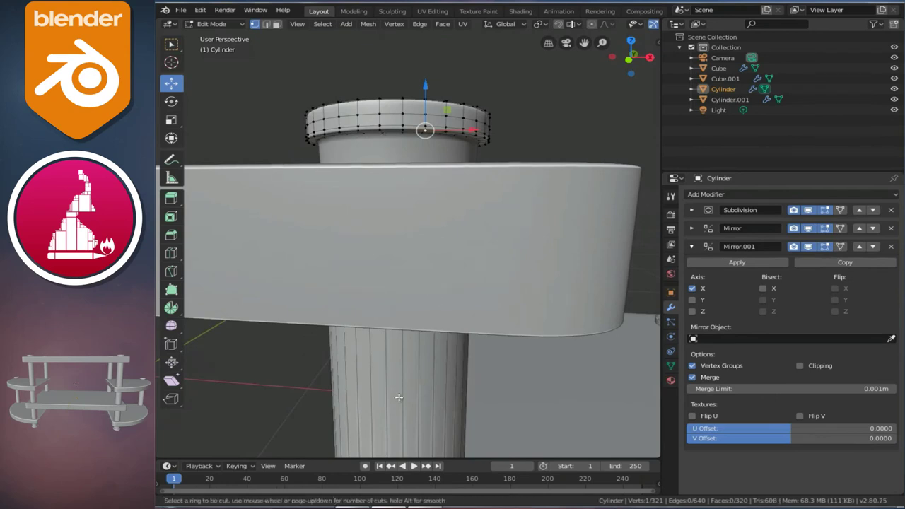
scroll(396, 383, "down", 5)
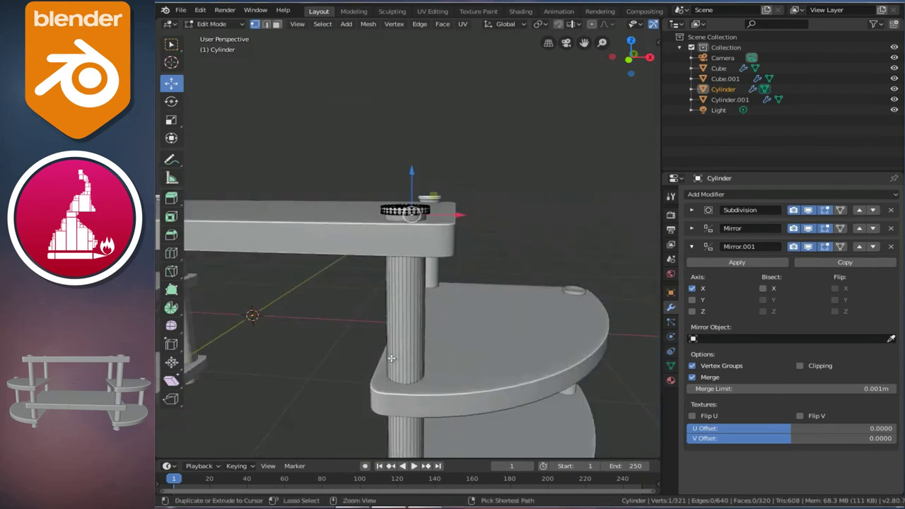
left_click(392, 358)
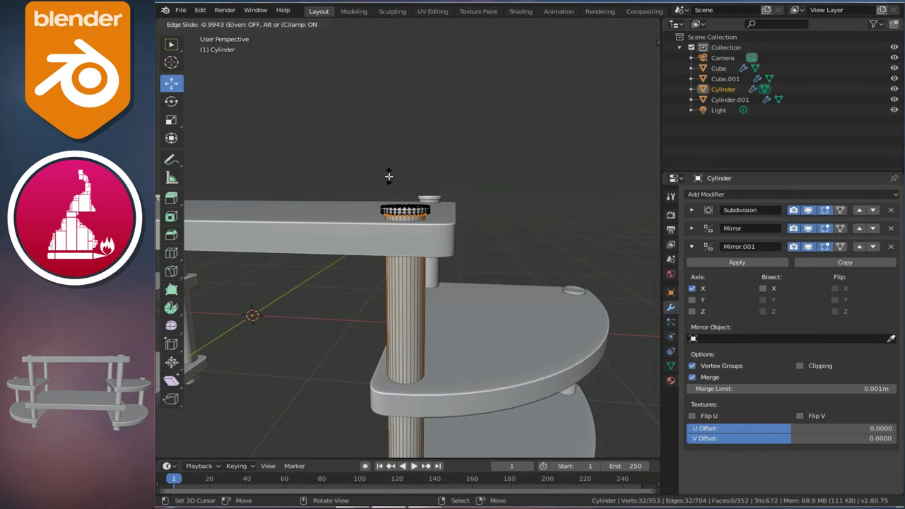
left_click(389, 176)
scroll(421, 188, "up", 5)
scroll(400, 155, "down", 5)
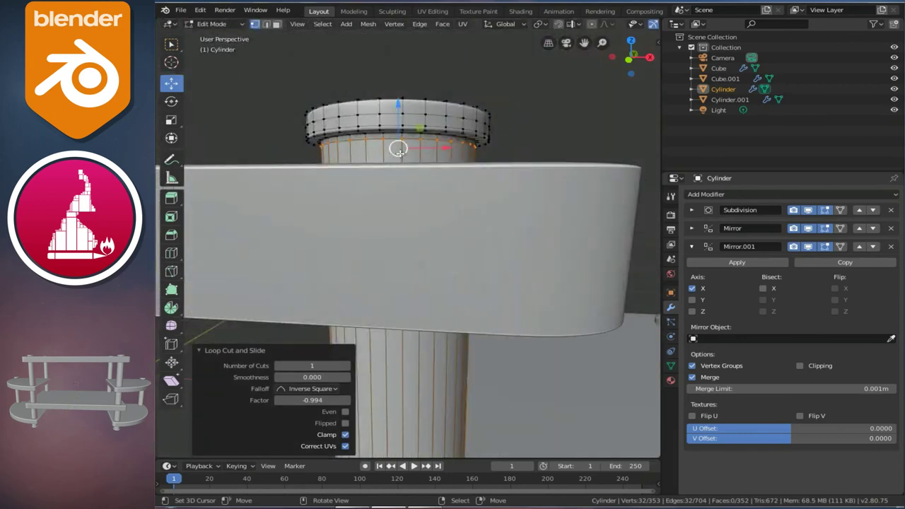
left_click_drag(401, 106, 395, 105)
Rip the new loop and separate the top ring by loose parts into Cylinder.002.
key("v")
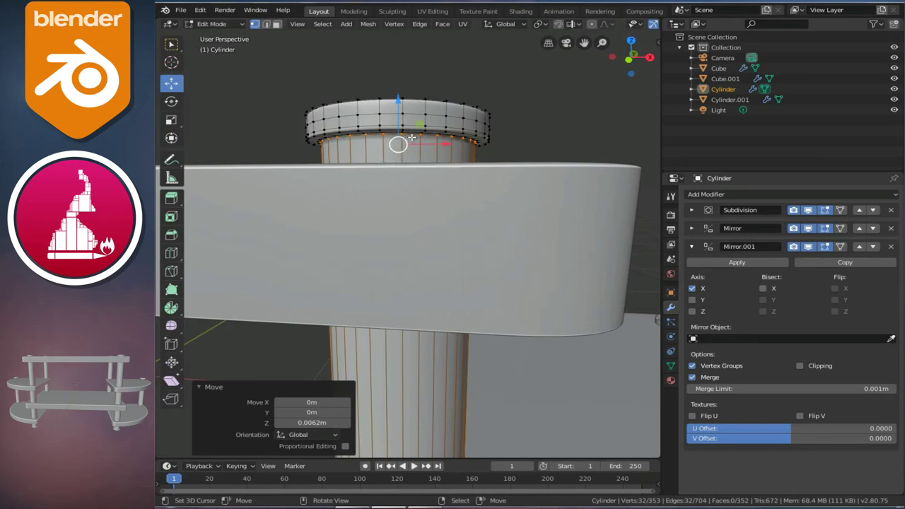
right_click(455, 145)
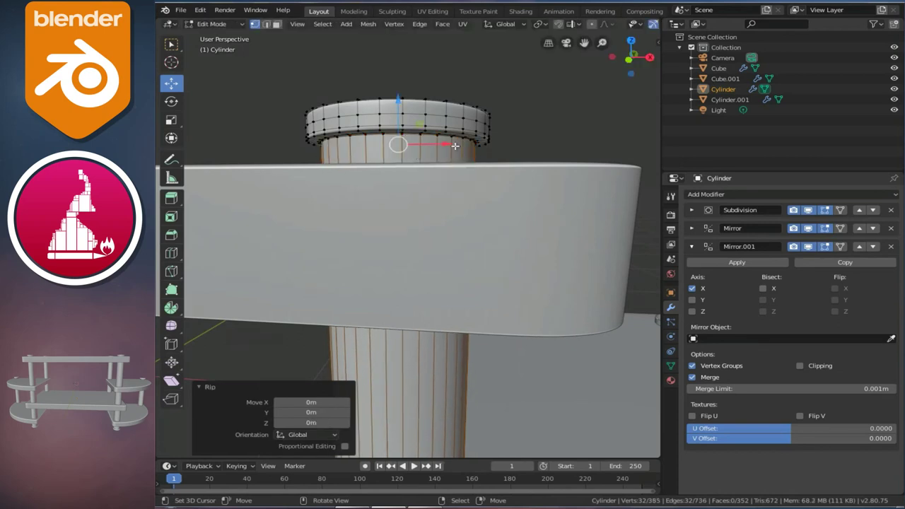
left_click(425, 102)
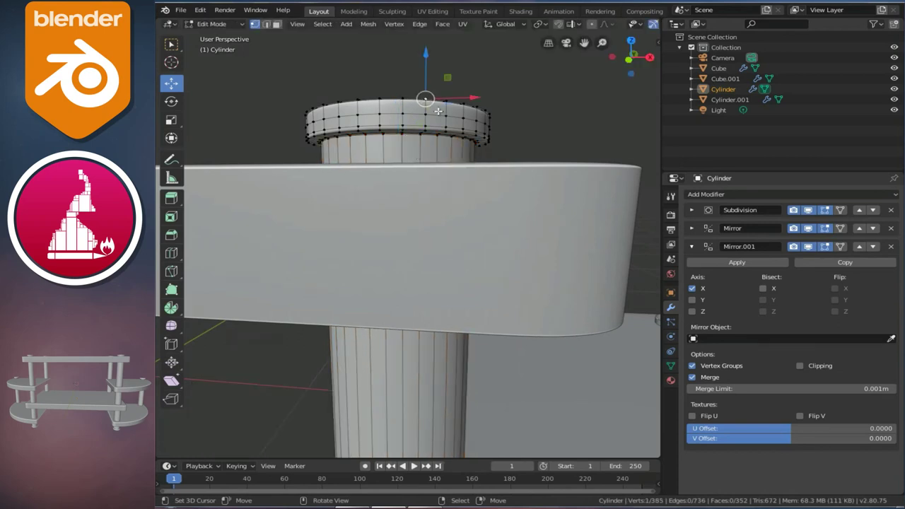
key("l")
key("p")
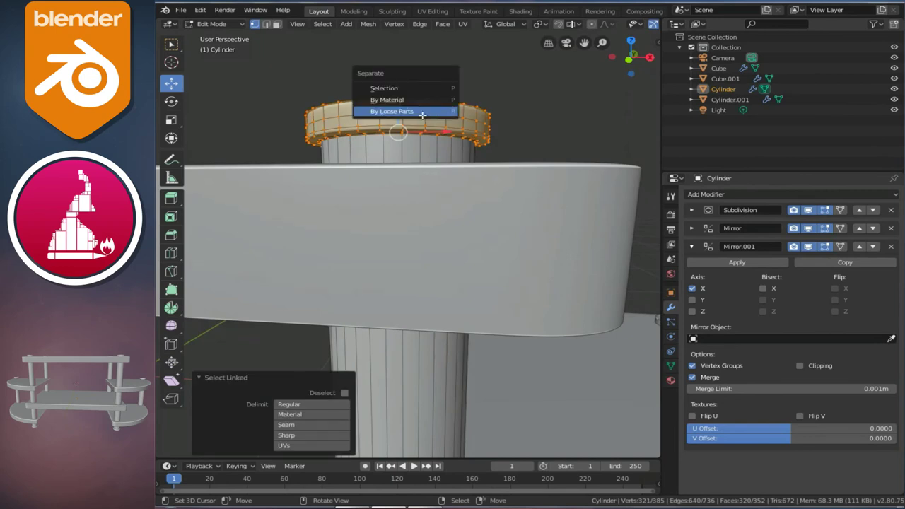
left_click(422, 112)
middle_click_drag(422, 114, 431, 146)
key("Tab")
Add a third Mirror modifier, Mirror.002, to Cylinder and set its axis to Z.
left_click(409, 229)
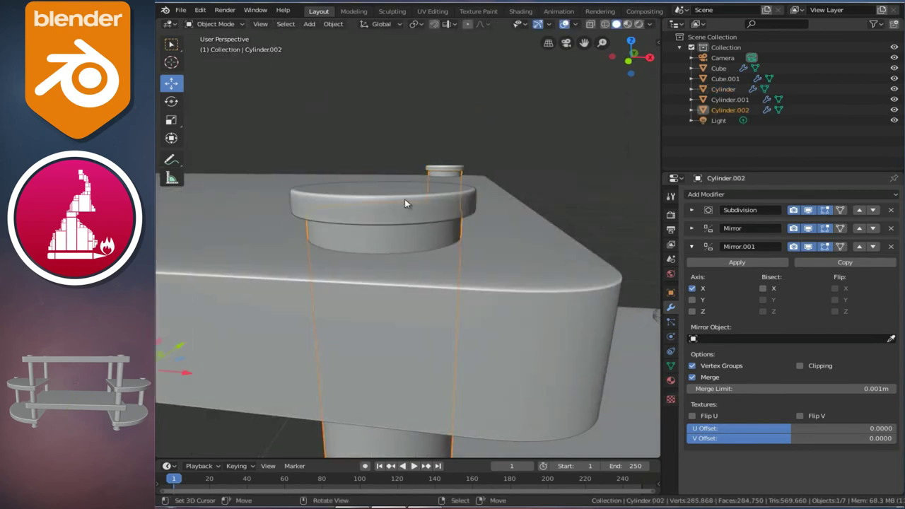
scroll(404, 203, "down", 4)
left_click(418, 201)
mouse_move(459, 225)
middle_mouse_down()
mouse_move(453, 155)
mouse_move(468, 212)
mouse_move(441, 215)
mouse_move(429, 205)
mouse_move(417, 232)
middle_mouse_up()
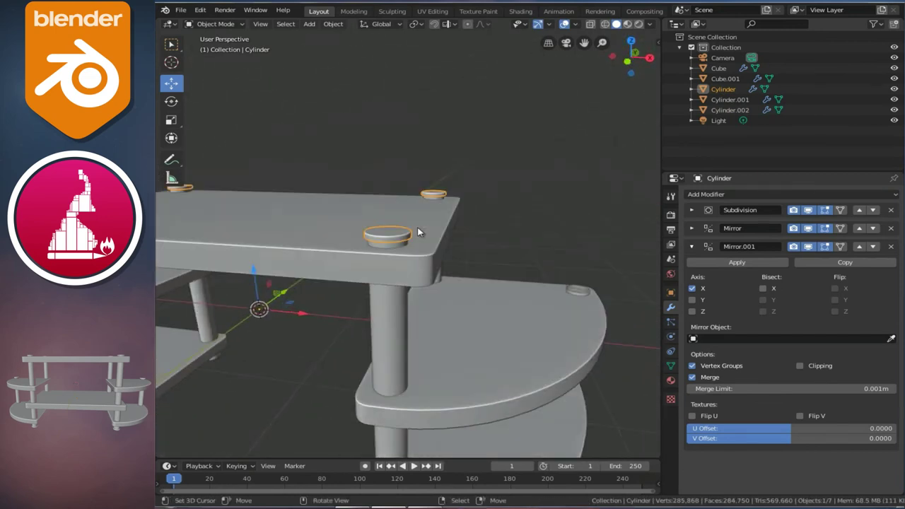
left_click(691, 245)
mouse_move(482, 263)
middle_mouse_down()
mouse_move(432, 231)
mouse_move(446, 252)
mouse_move(406, 243)
mouse_move(432, 229)
mouse_move(406, 209)
middle_mouse_up()
left_click(707, 195)
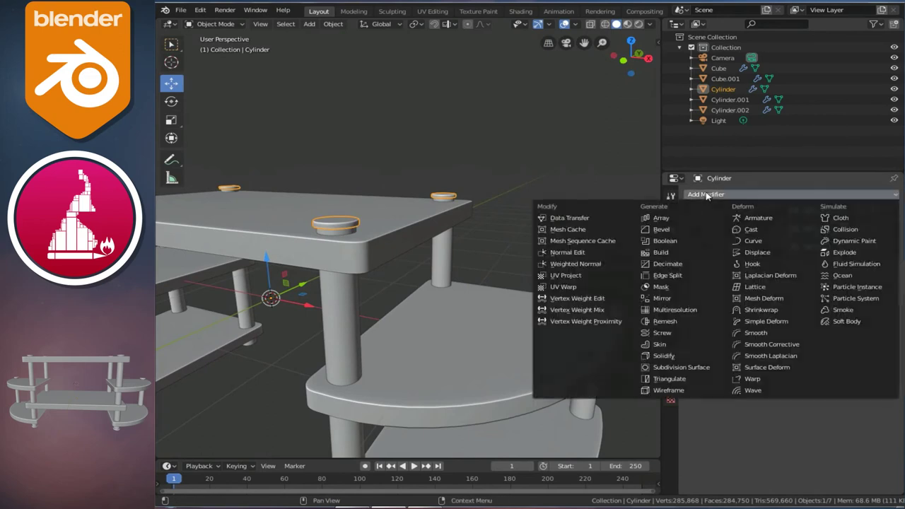
left_click(664, 298)
scroll(452, 321, "down", 2)
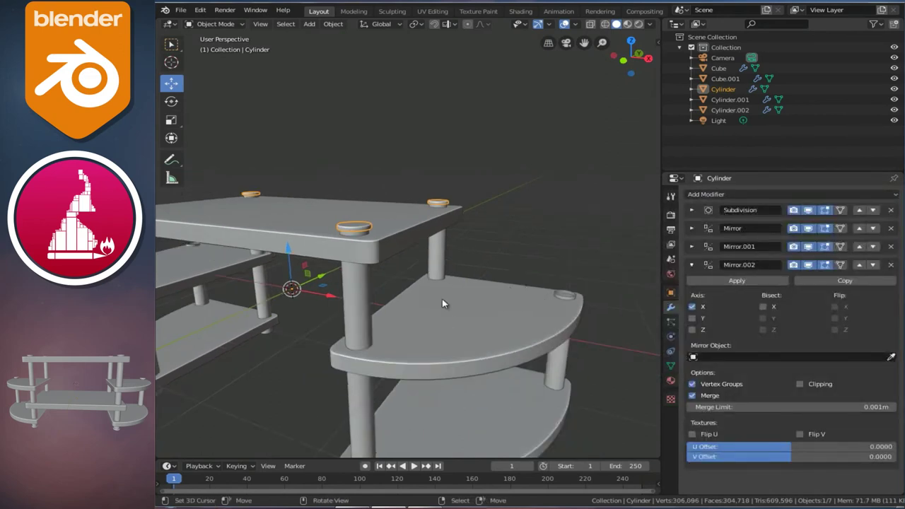
scroll(442, 298, "down", 2)
mouse_move(446, 293)
middle_mouse_down()
mouse_move(450, 281)
mouse_move(509, 292)
middle_mouse_up()
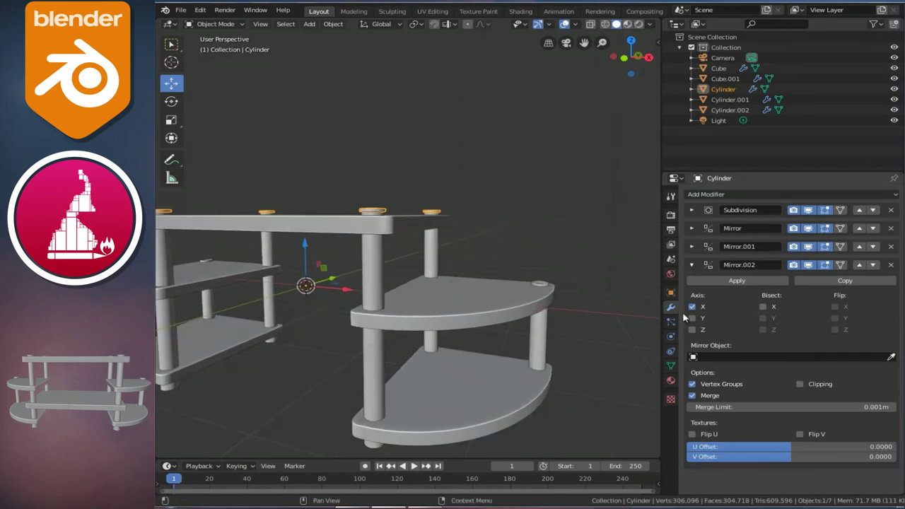
left_click(693, 329)
mouse_move(502, 294)
middle_mouse_down()
mouse_move(500, 255)
mouse_move(497, 297)
mouse_move(456, 238)
mouse_move(444, 307)
mouse_move(418, 212)
middle_mouse_up()
Alternately move the cap mesh and the cap object up and down along Z to seat the feet.
key("Tab")
left_click(412, 154)
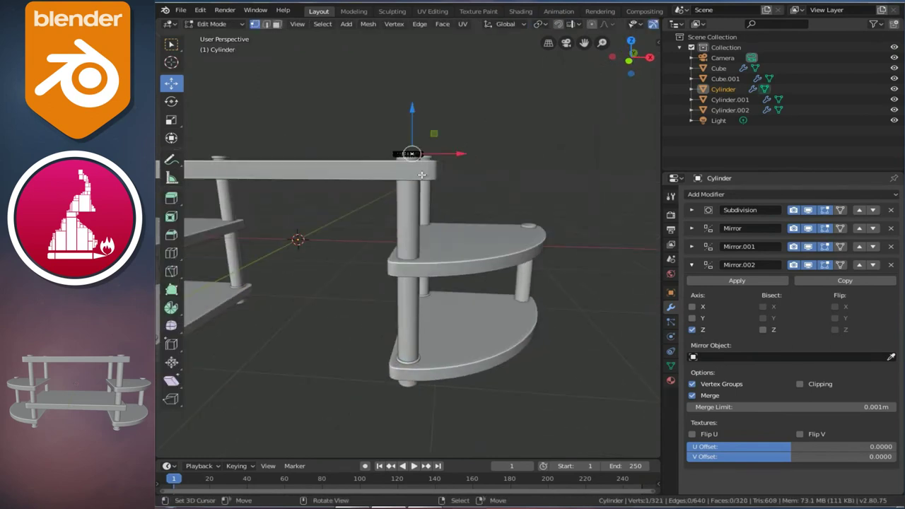
key("l")
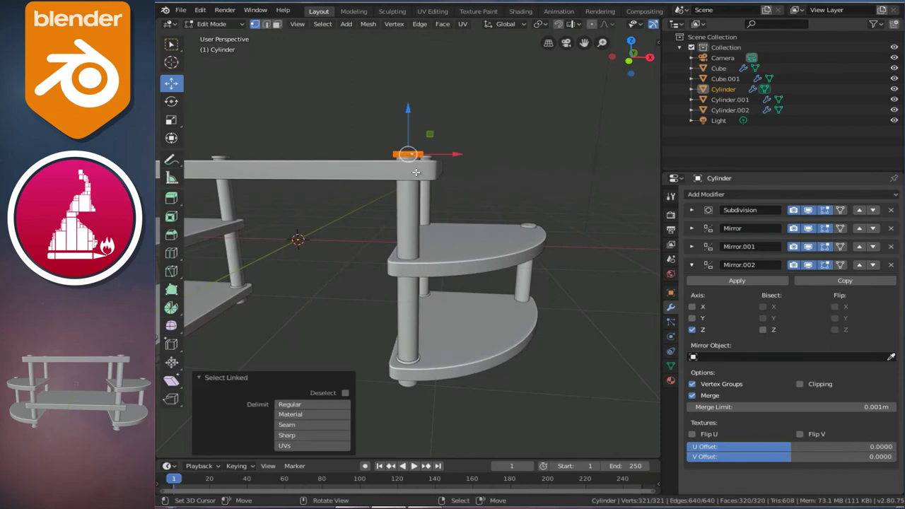
mouse_move(409, 114)
left_mouse_down()
mouse_move(409, 81)
mouse_move(407, 92)
left_mouse_up()
key("Tab")
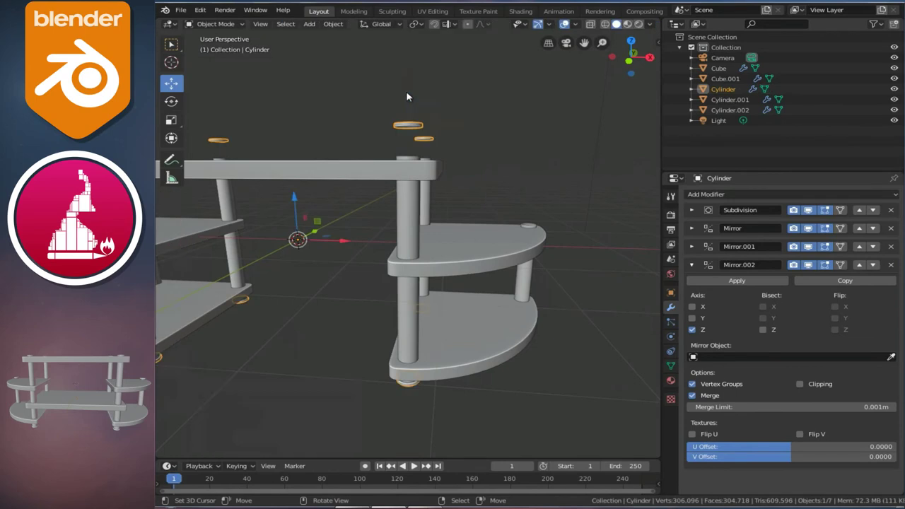
left_click_drag(295, 199, 296, 212)
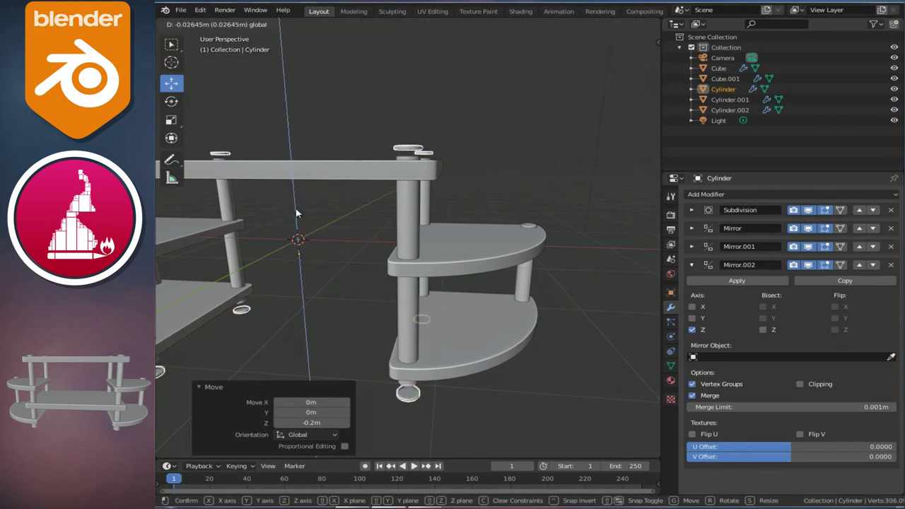
key("Tab")
left_click_drag(407, 111, 413, 110)
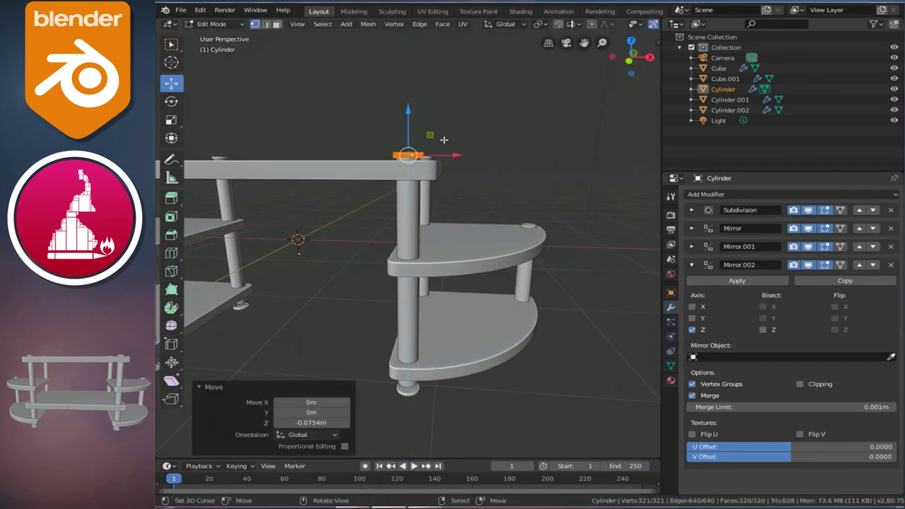
key("Tab")
mouse_move(295, 214)
left_mouse_down()
mouse_move(293, 205)
mouse_move(313, 226)
left_mouse_up()
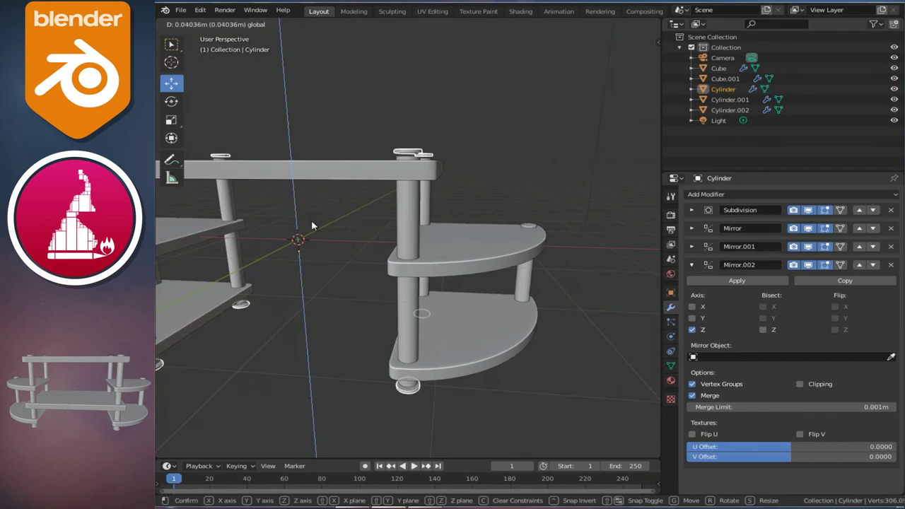
Lower the post's top ring slightly and shift the Cylinder caps -0.00543 m on Z, then inspect.
scroll(313, 226, "up", 2)
key("Tab")
left_click_drag(405, 85, 409, 82)
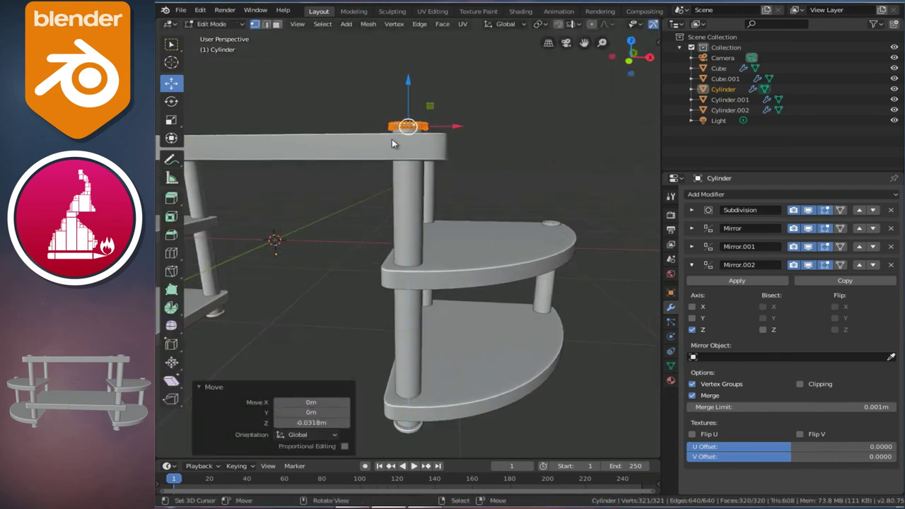
key("Tab")
key("g")
key("z")
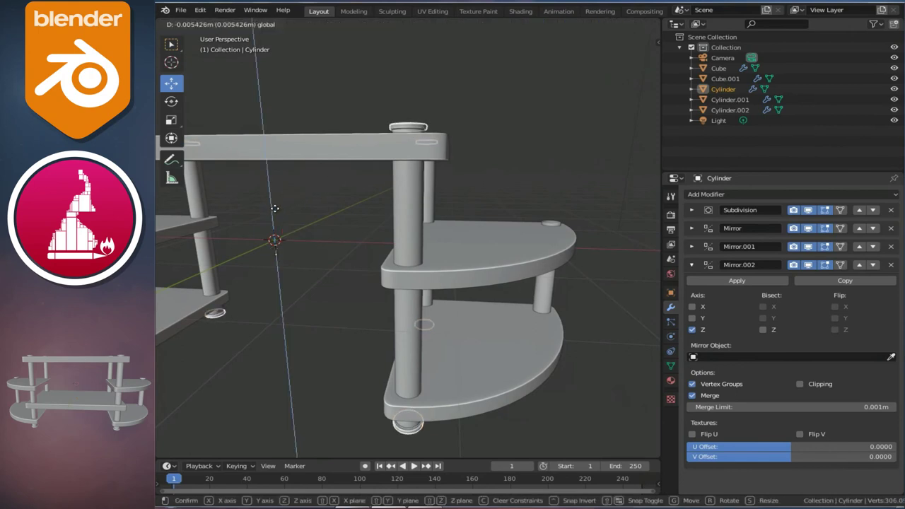
left_click(274, 208)
mouse_move(485, 289)
middle_mouse_down()
mouse_move(462, 254)
mouse_move(479, 238)
mouse_move(454, 279)
mouse_move(455, 322)
mouse_move(449, 291)
middle_mouse_up()
scroll(467, 243, "up", 3)
scroll(467, 261, "down", 3)
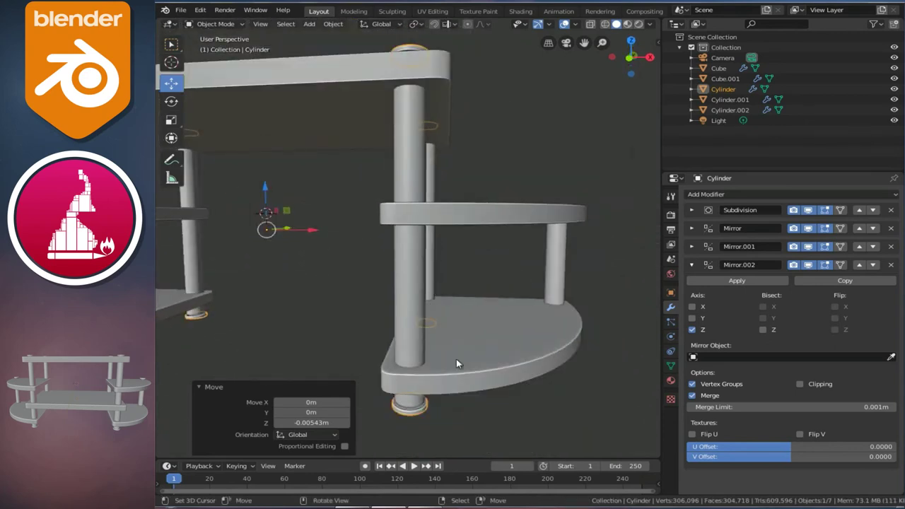
Cancel a first vertical scale and orbit closer to the upper board and posts.
key("s")
key("z")
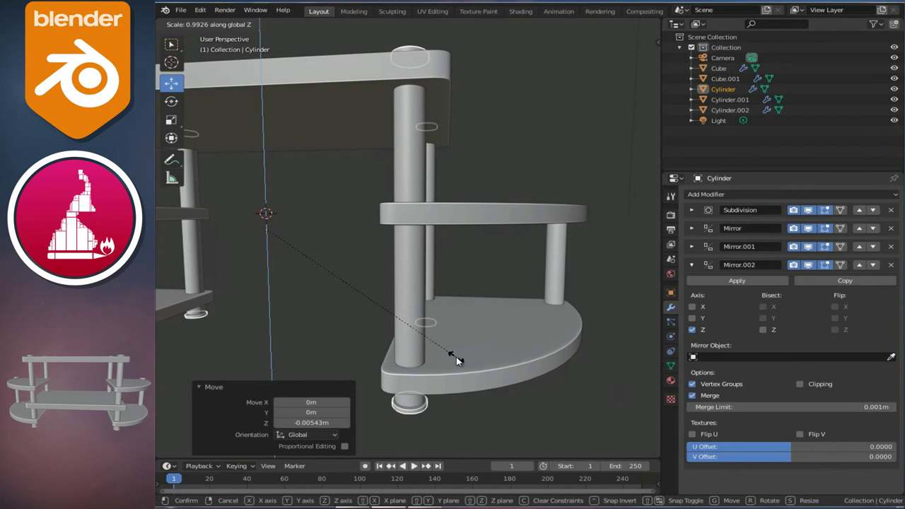
key("Escape")
middle_click_drag(456, 360, 440, 216)
scroll(440, 216, "up", 2)
left_click(481, 238)
mouse_move(486, 184)
middle_mouse_down()
mouse_move(434, 127)
mouse_move(428, 57)
middle_mouse_up()
Scale the Cylinder caps to 0.995 along Z.
left_click(426, 442)
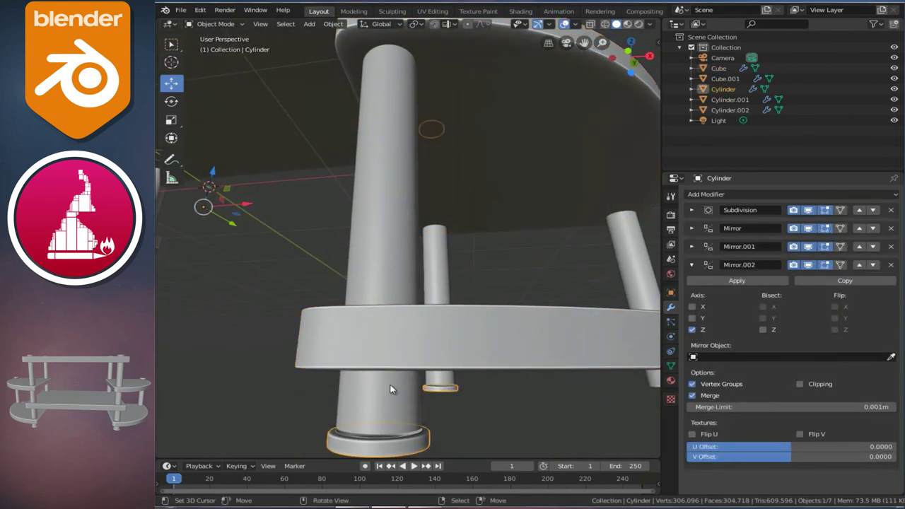
key("s")
key("z")
left_click(392, 384)
scroll(392, 384, "down", 3)
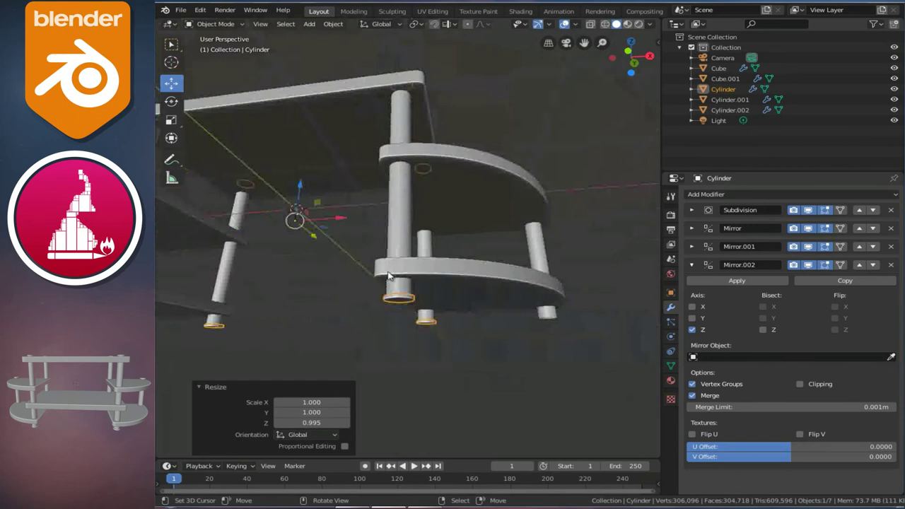
scroll(396, 269, "up", 3)
Select the Cube shelf board and view the assembled unit from a lower side angle.
mouse_move(408, 240)
middle_mouse_down()
mouse_move(417, 250)
mouse_move(415, 227)
middle_mouse_up()
scroll(421, 244, "up", 3)
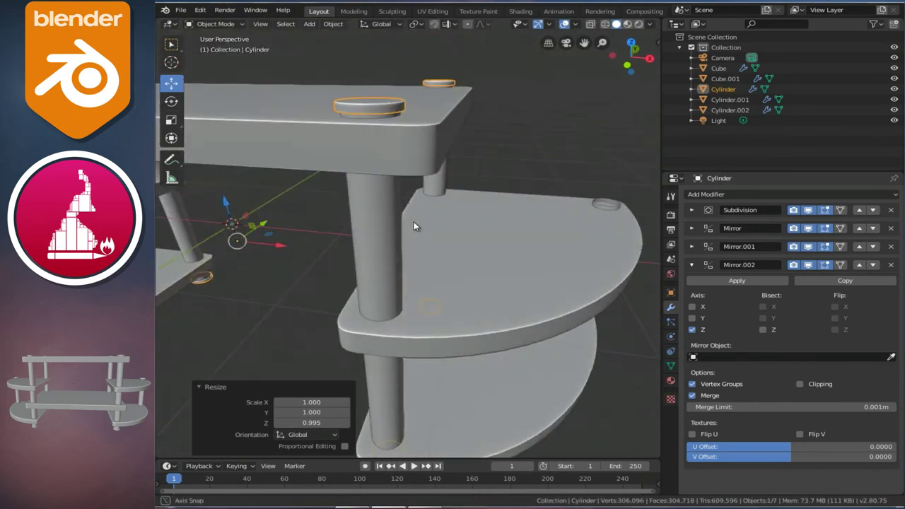
left_click(504, 297)
scroll(490, 294, "down", 5)
mouse_move(408, 250)
middle_mouse_down()
mouse_move(453, 245)
mouse_move(397, 270)
middle_mouse_up()
scroll(435, 268, "up", 3)
scroll(495, 275, "up", 2)
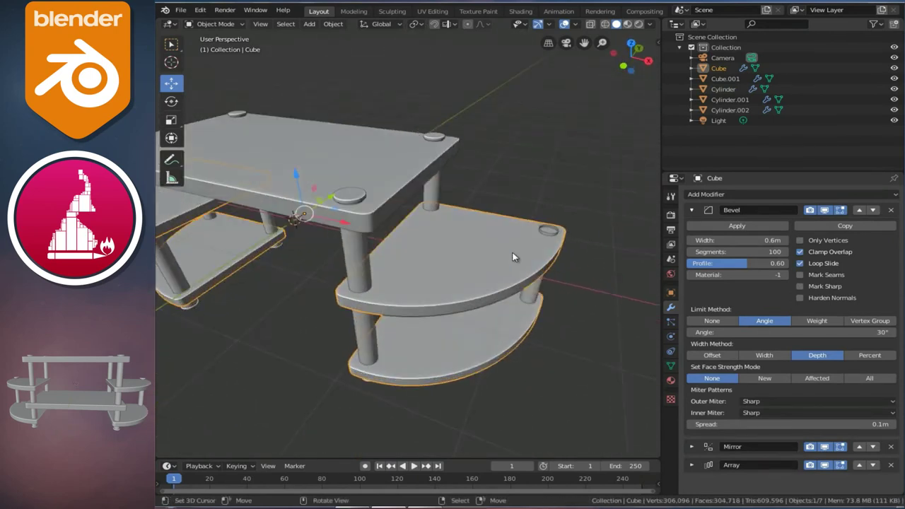
Duplicate the Cylinder caps in place and remove the copy's Mirror and Mirror.001 modifiers.
left_click(534, 295)
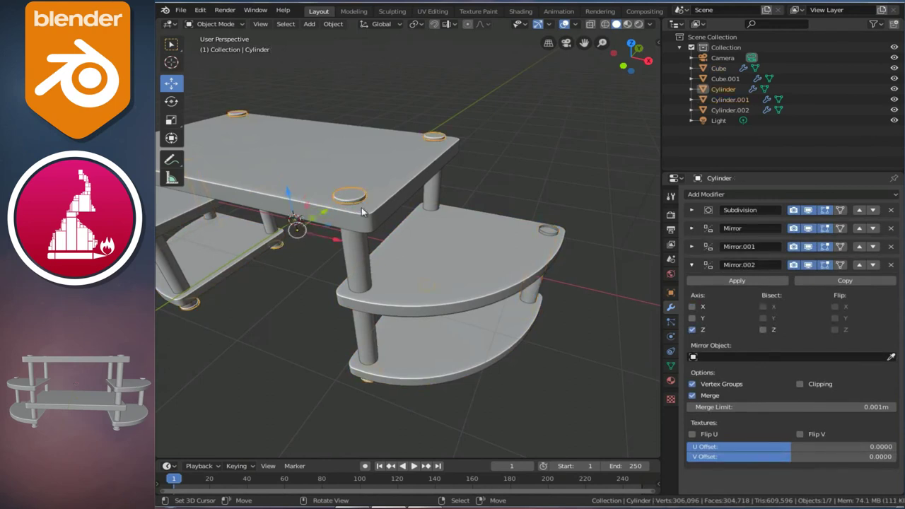
scroll(362, 208, "down", 1)
key("shift+d")
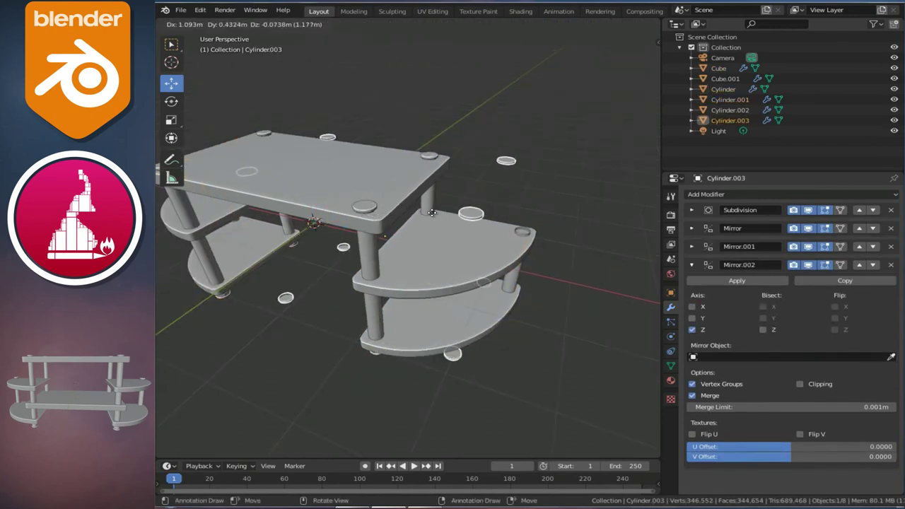
left_click(446, 219)
mouse_move(457, 249)
middle_mouse_down()
mouse_move(402, 233)
mouse_move(562, 298)
middle_mouse_up()
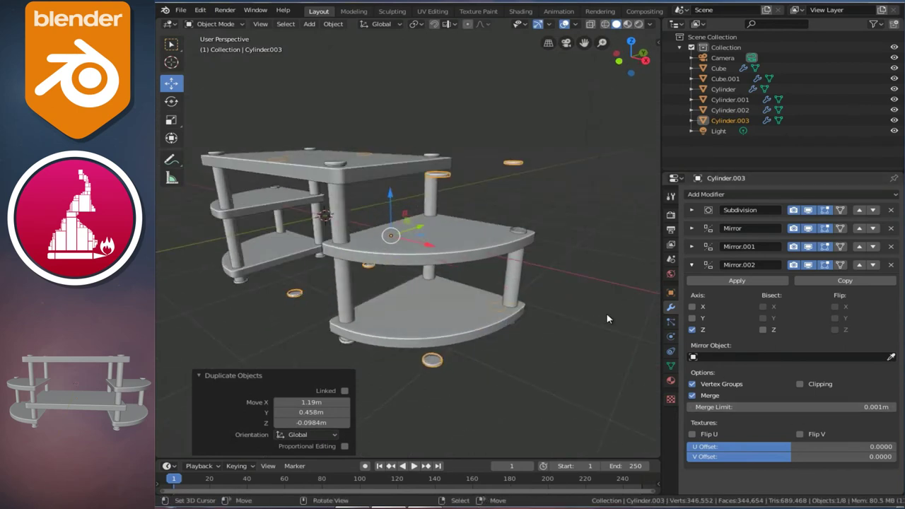
left_click(691, 266)
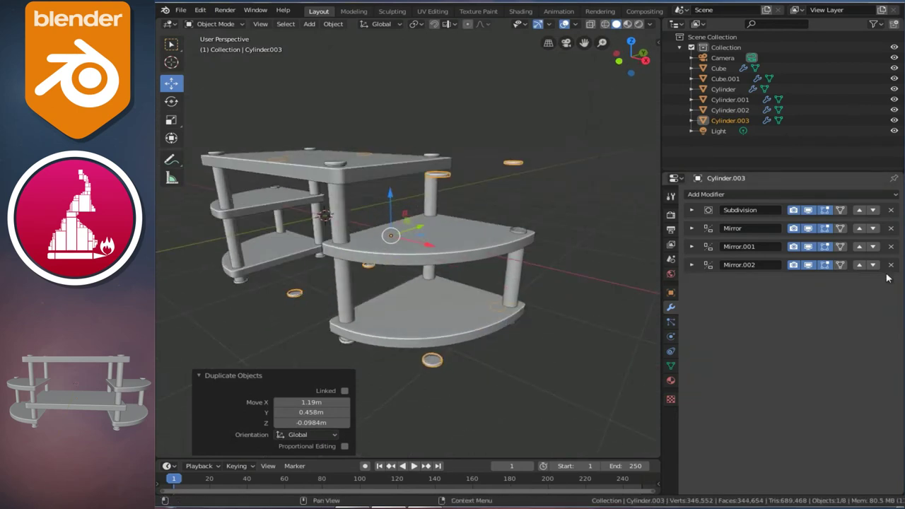
left_click(890, 246)
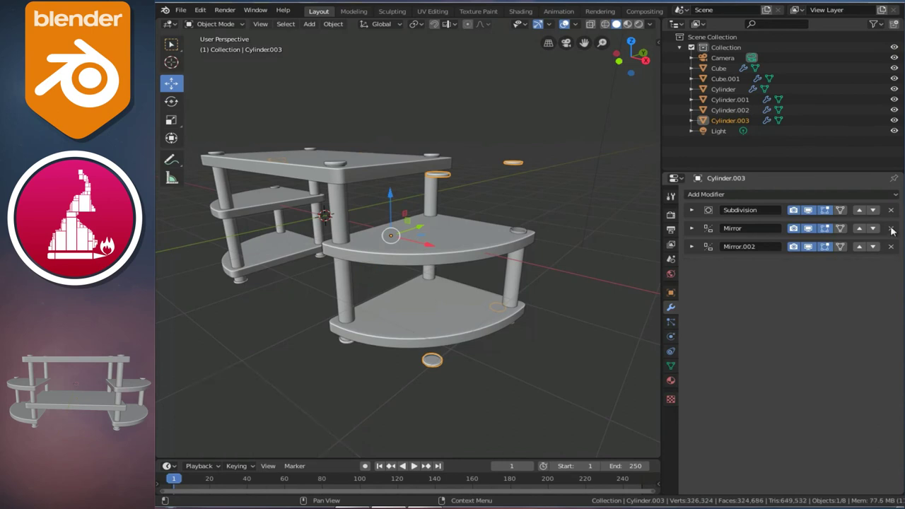
left_click(891, 229)
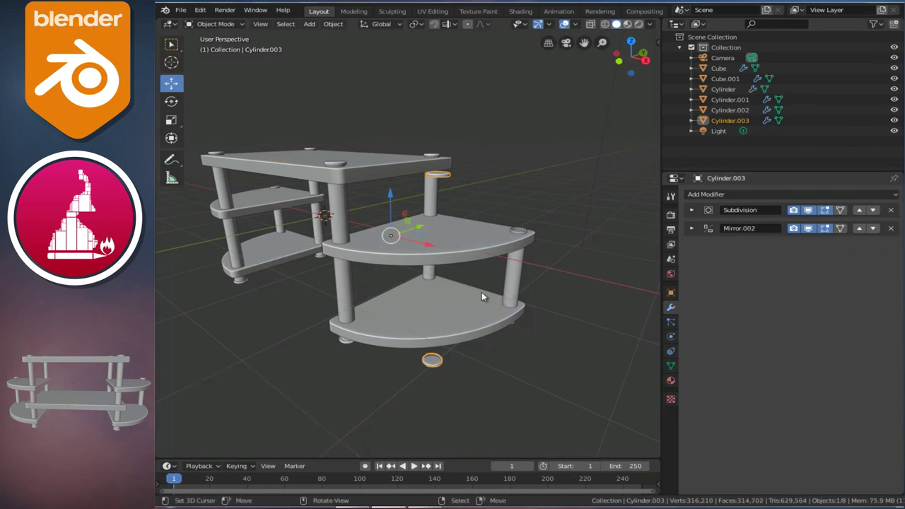
From top view, move the cap copy to the curved shelf's corner post.
key("KP_7")
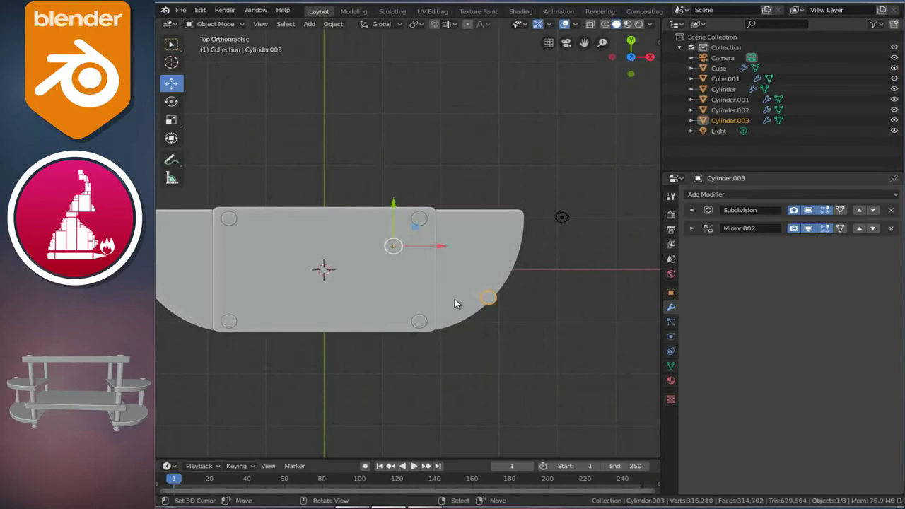
key("g")
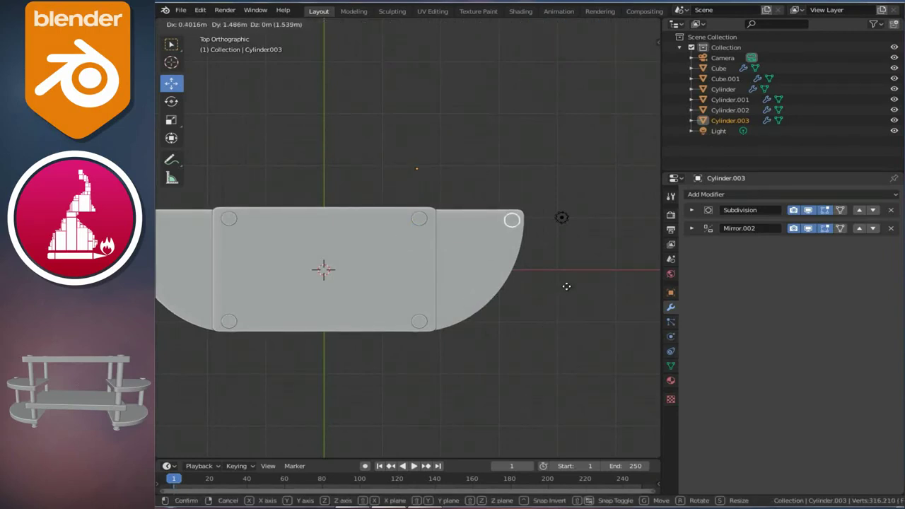
left_click(566, 288)
middle_click_drag(554, 300, 452, 239)
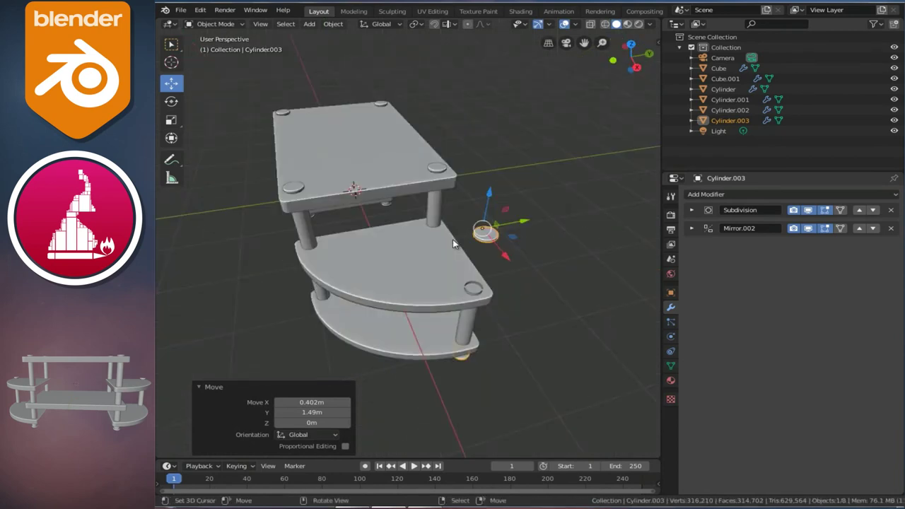
key("KP_3")
scroll(453, 243, "up", 3)
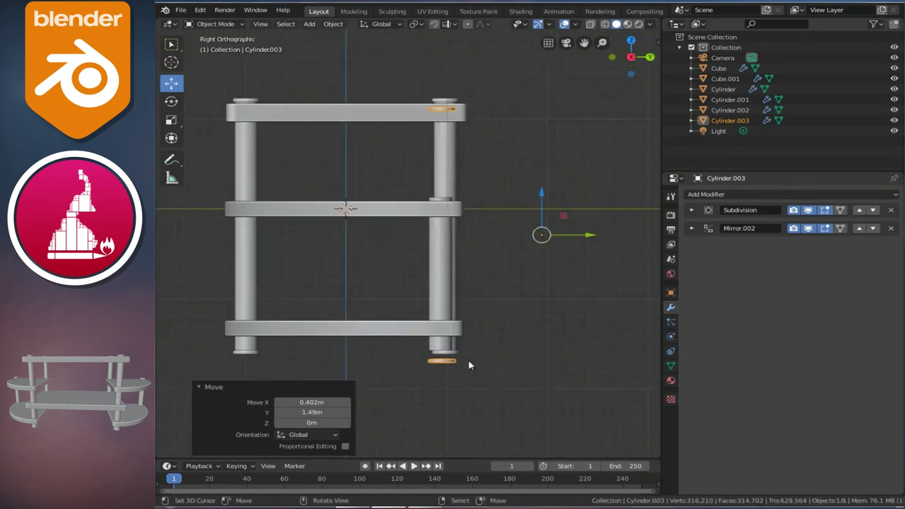
scroll(438, 363, "up", 1)
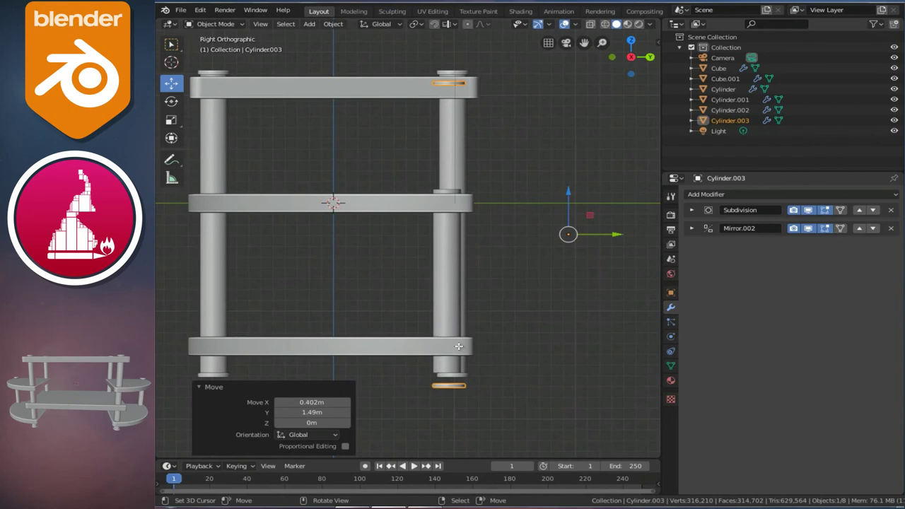
Move the ring mesh and the copy vertically so the ring sits above the middle shelf.
key("Tab")
key("g")
key("z")
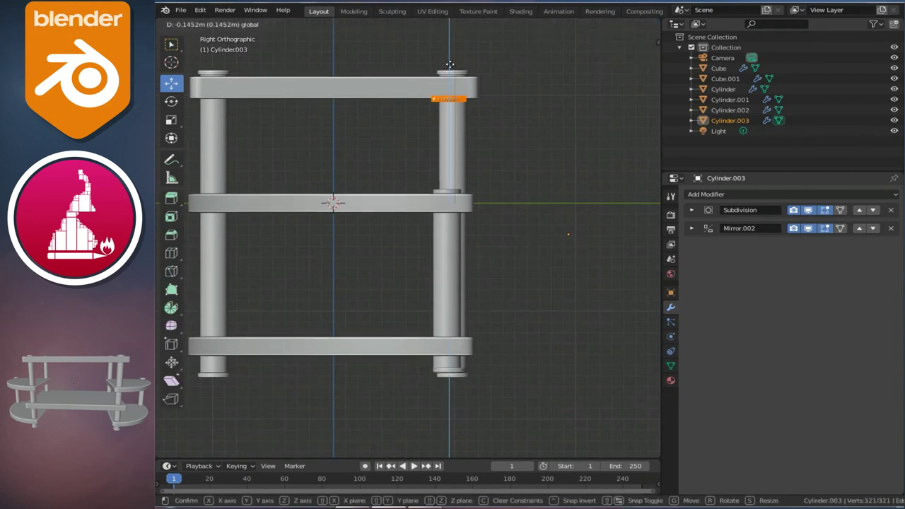
left_click(449, 172)
key("Tab")
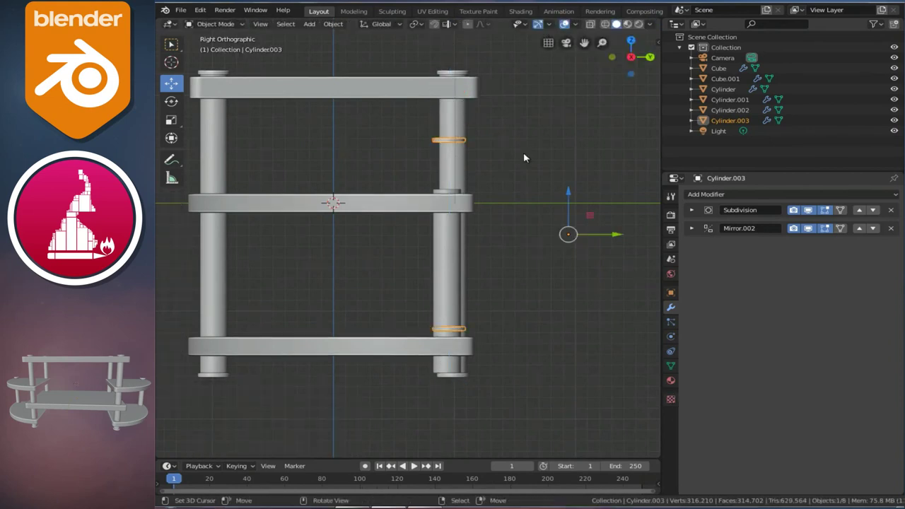
key("g")
key("z")
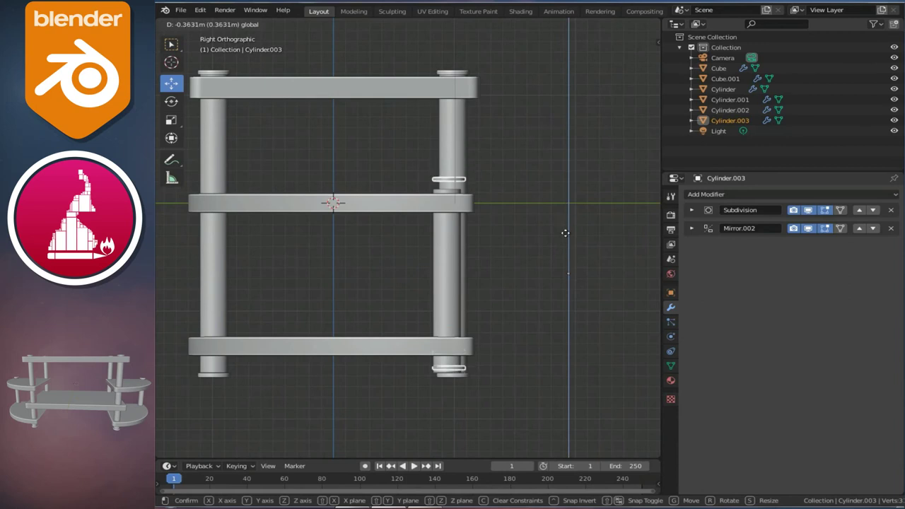
left_click(564, 236)
key("Tab")
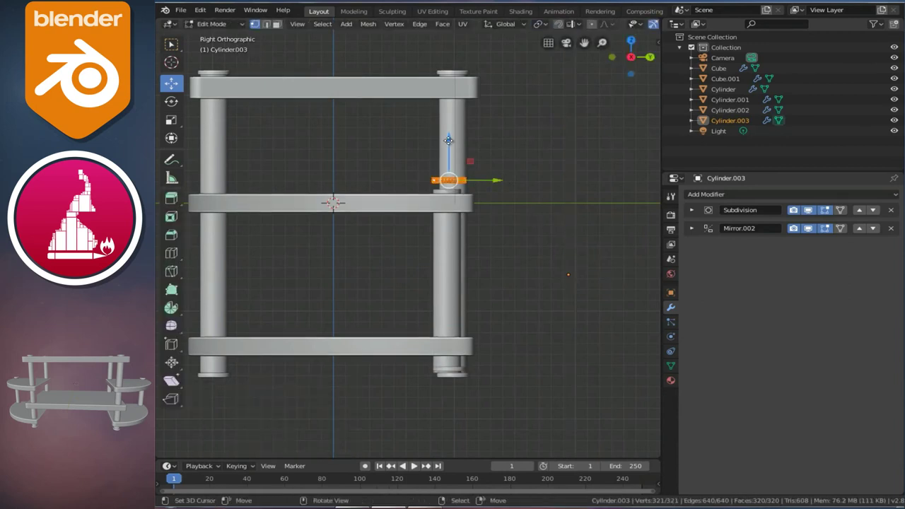
key("g")
key("z")
left_click(448, 134)
key("Tab")
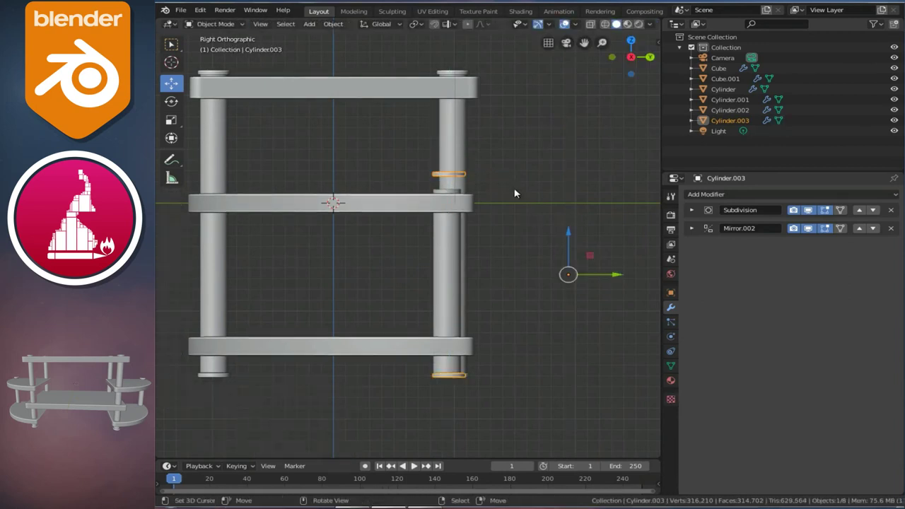
Nudge the rings onto the post and lower the ring slightly toward the shelf.
left_click_drag(617, 277, 613, 274)
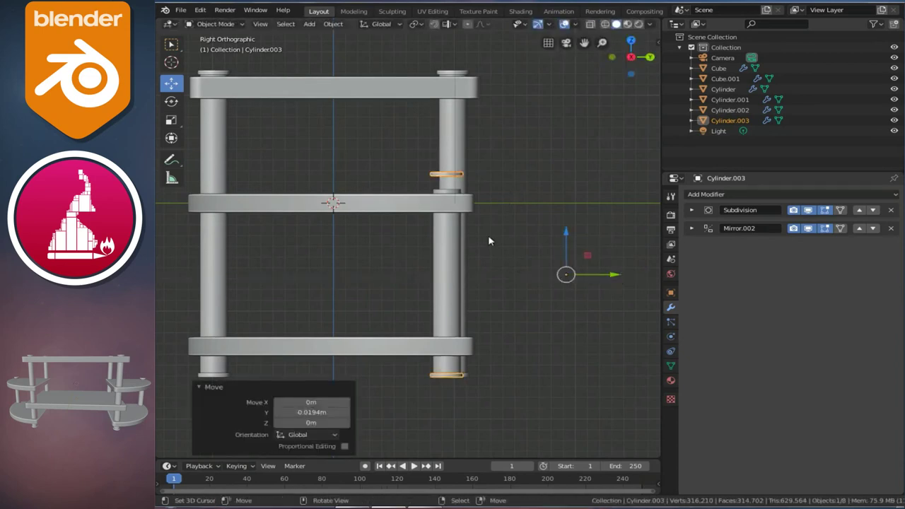
scroll(489, 238, "up", 2)
key("Tab")
left_click_drag(465, 104, 465, 109)
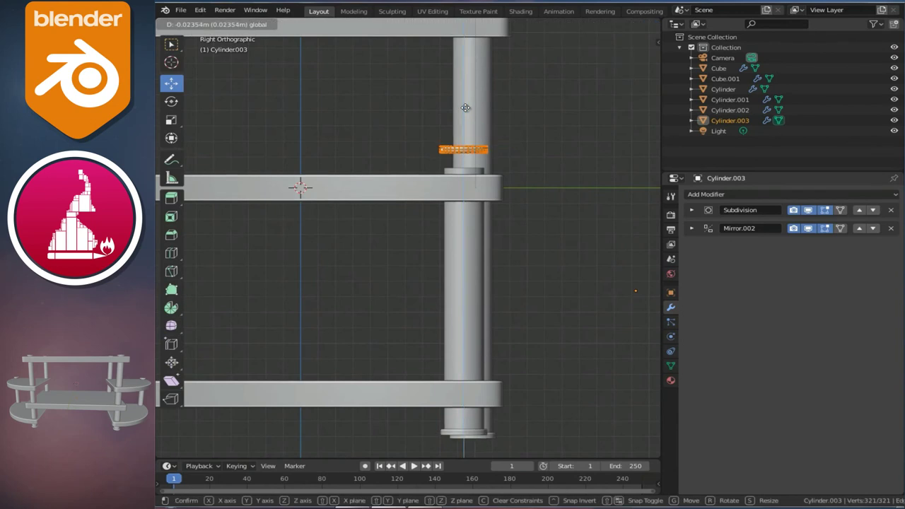
key("Tab")
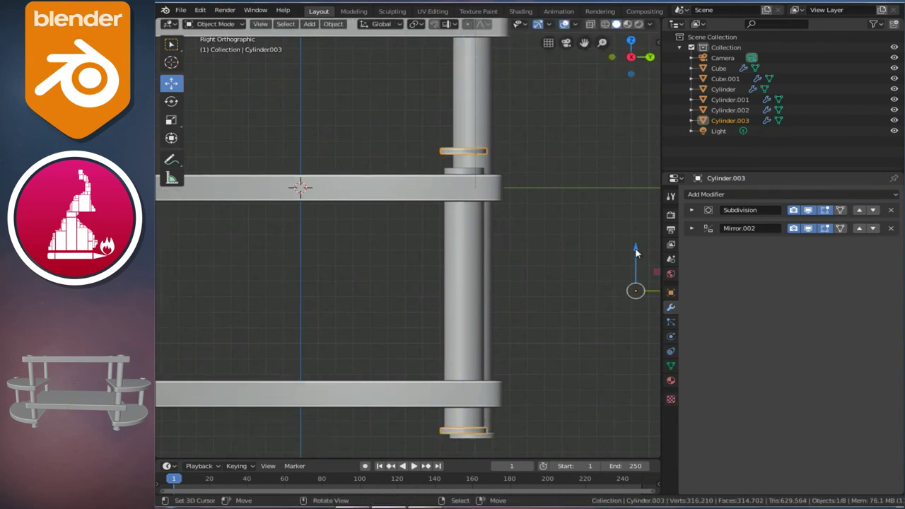
left_click(635, 253)
key("Tab")
left_click_drag(468, 131, 468, 124)
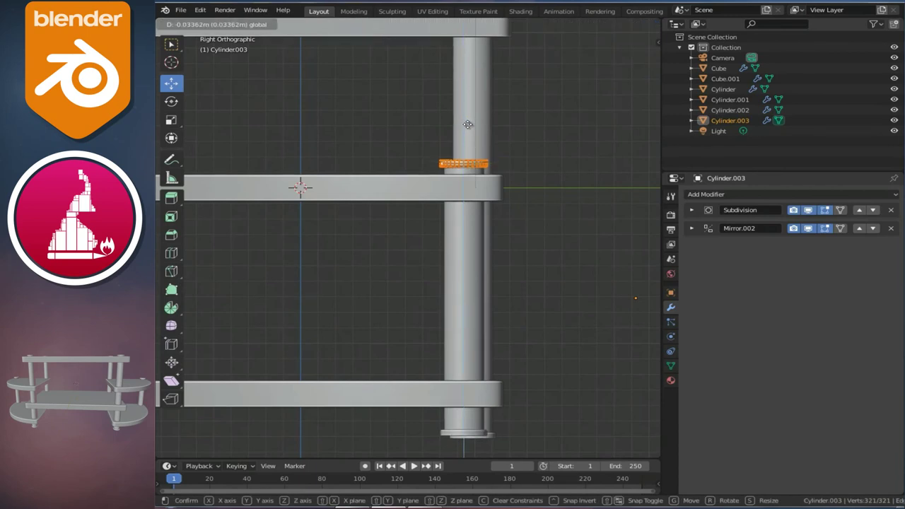
key("Tab")
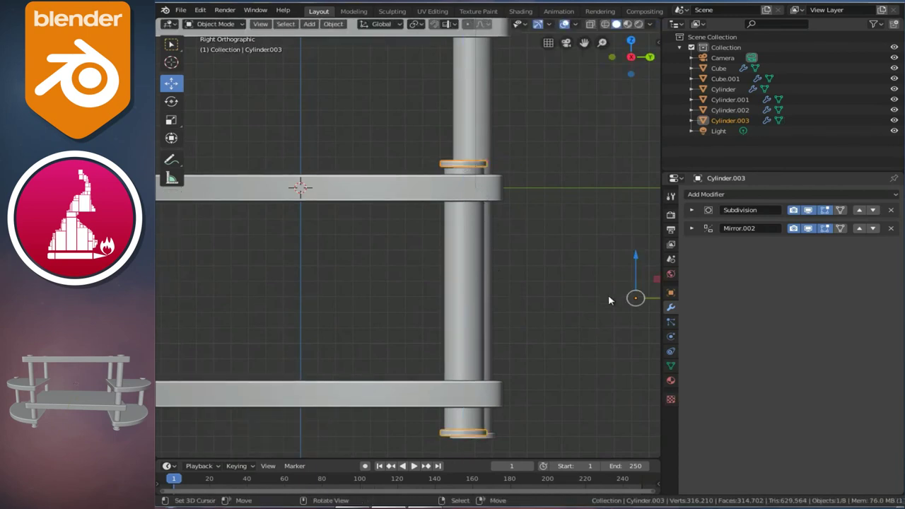
left_click_drag(635, 262, 634, 254)
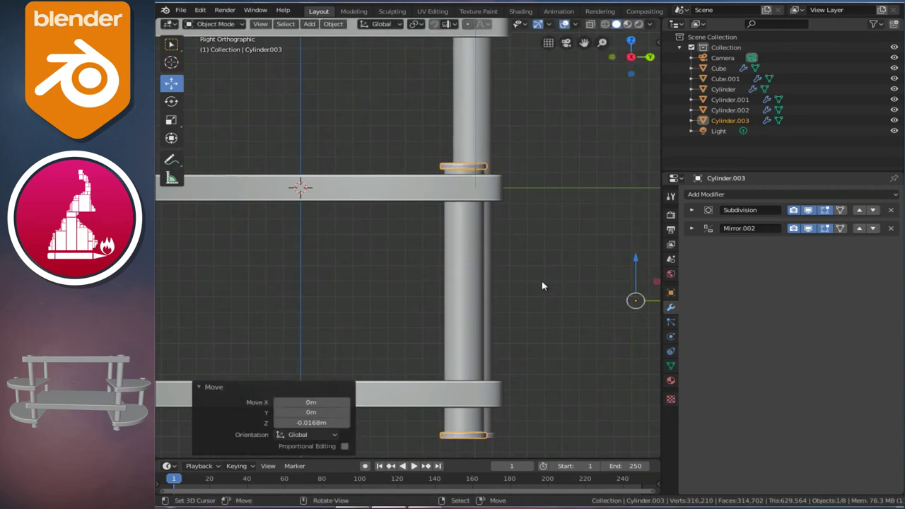
Center the rings on the post depthwise and orbit around the shelf unit.
middle_click_drag(541, 285, 531, 281, "shift")
left_click_drag(625, 300, 625, 300)
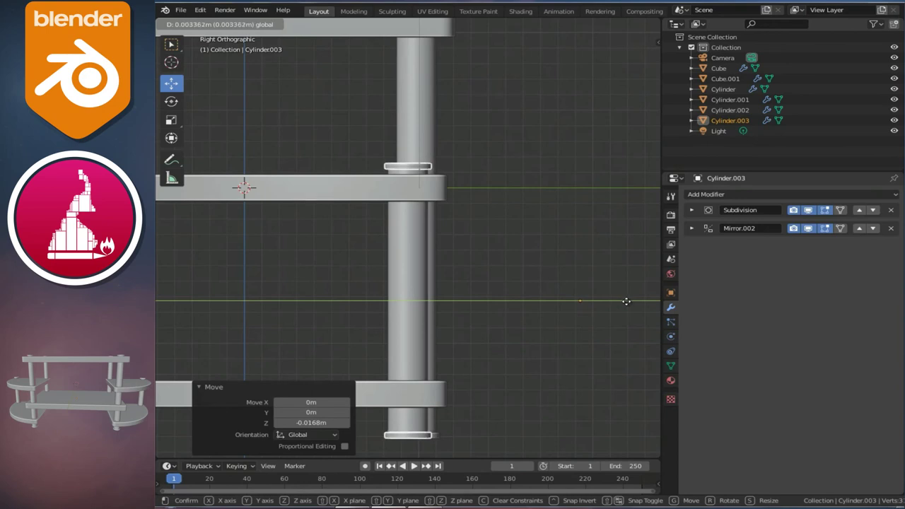
left_click_drag(626, 301, 626, 301)
mouse_move(374, 145)
middle_mouse_down()
mouse_move(412, 192)
mouse_move(463, 294)
mouse_move(471, 247)
mouse_move(446, 155)
mouse_move(468, 287)
mouse_move(493, 262)
mouse_move(544, 259)
mouse_move(549, 230)
mouse_move(480, 226)
mouse_move(443, 250)
middle_mouse_up()
Select the new cap copy Cylinder.003 at the corner shelf and open the Object menu.
left_click(464, 325)
scroll(494, 261, "down", 2)
scroll(495, 260, "down", 2)
scroll(481, 226, "down", 3)
scroll(443, 249, "up", 3)
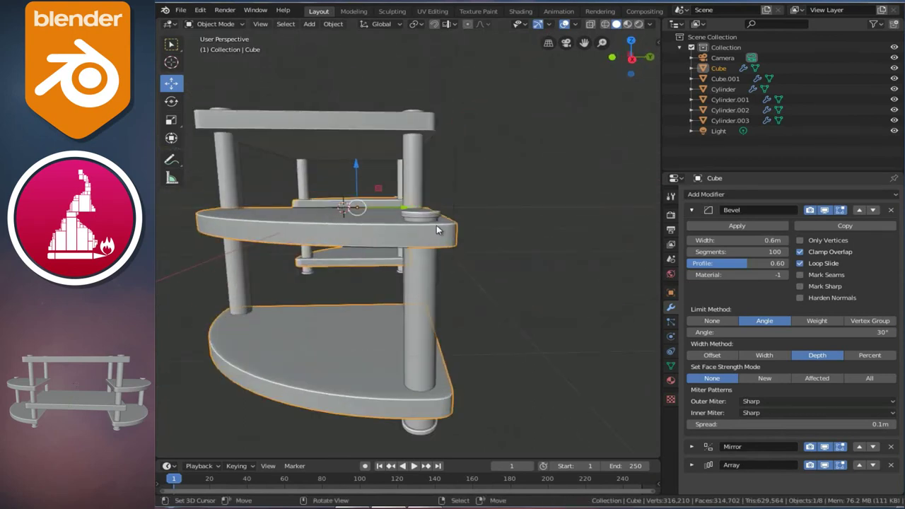
left_click(424, 219)
mouse_move(415, 213)
middle_mouse_down()
mouse_move(452, 233)
mouse_move(440, 212)
mouse_move(457, 233)
mouse_move(365, 229)
mouse_move(430, 236)
mouse_move(304, 46)
middle_mouse_up()
left_click(333, 24)
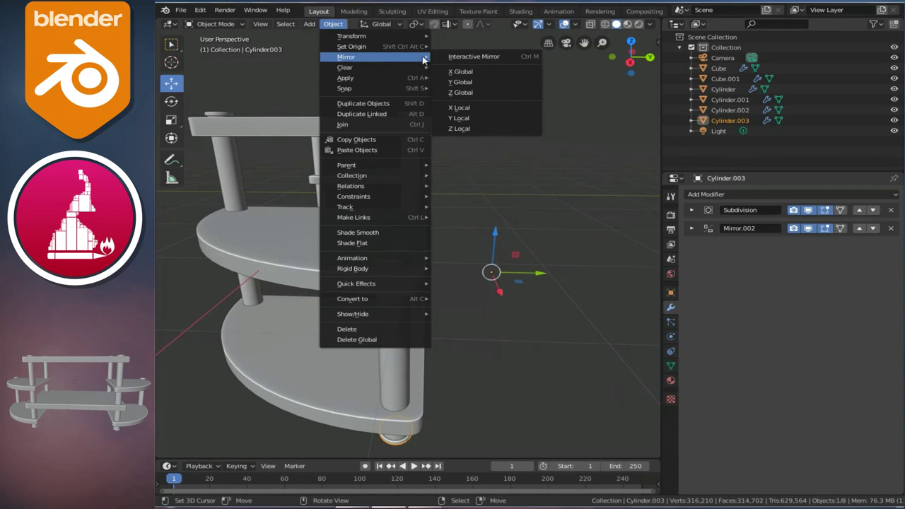
mouse_move(352, 47)
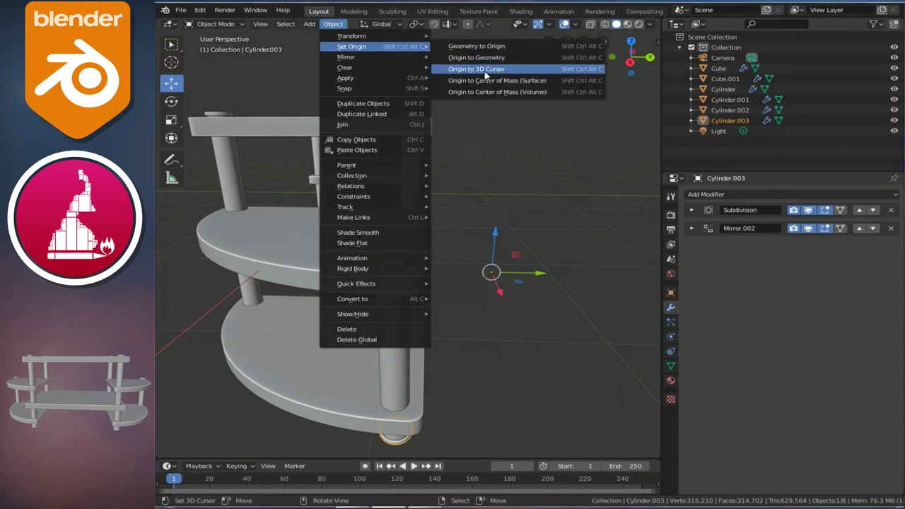
left_click(482, 73)
middle_click_drag(510, 131, 385, 203)
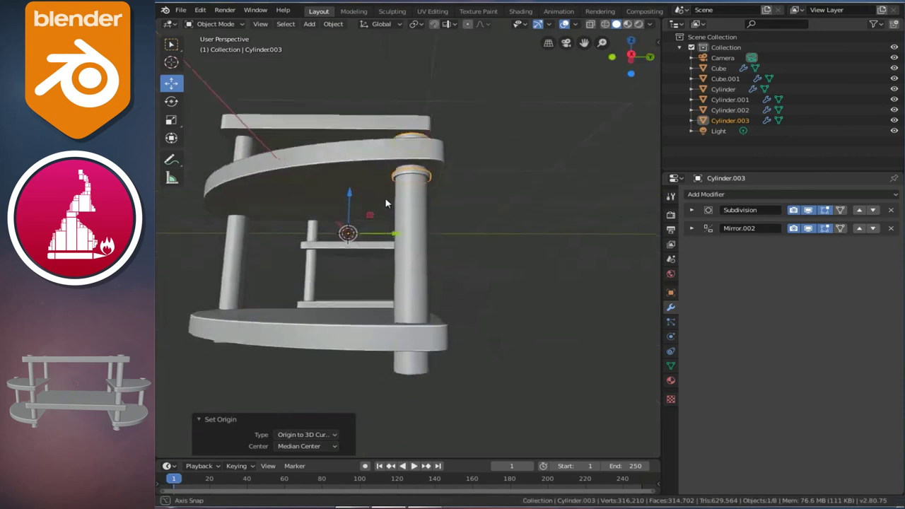
key("ctrl")
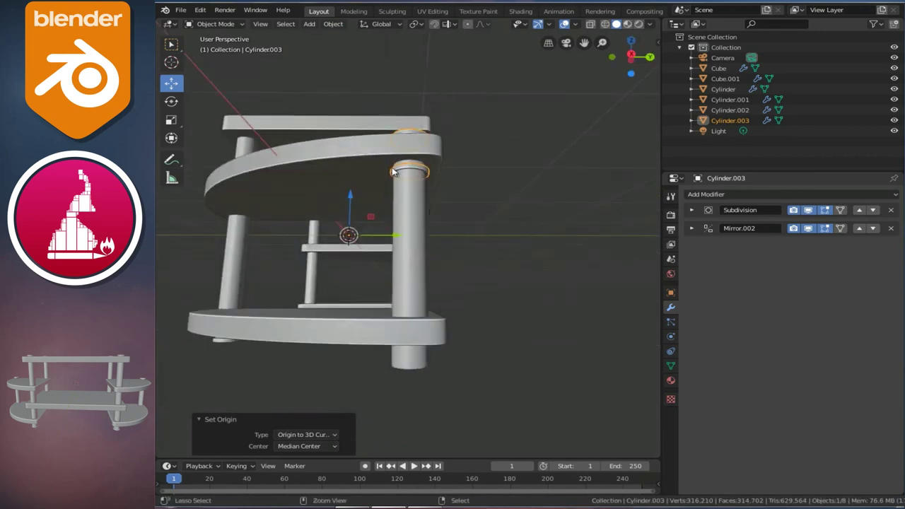
key("ctrl+z")
middle_click_drag(408, 186, 354, 356)
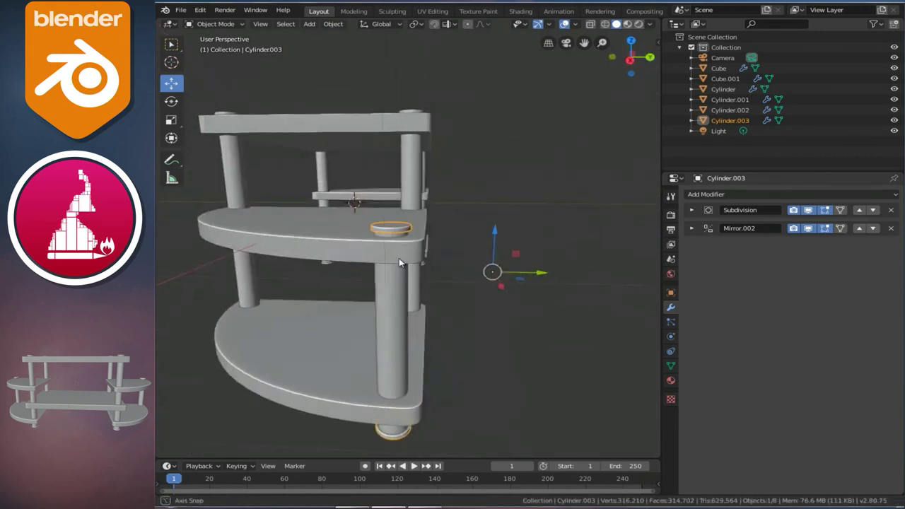
left_click(289, 369)
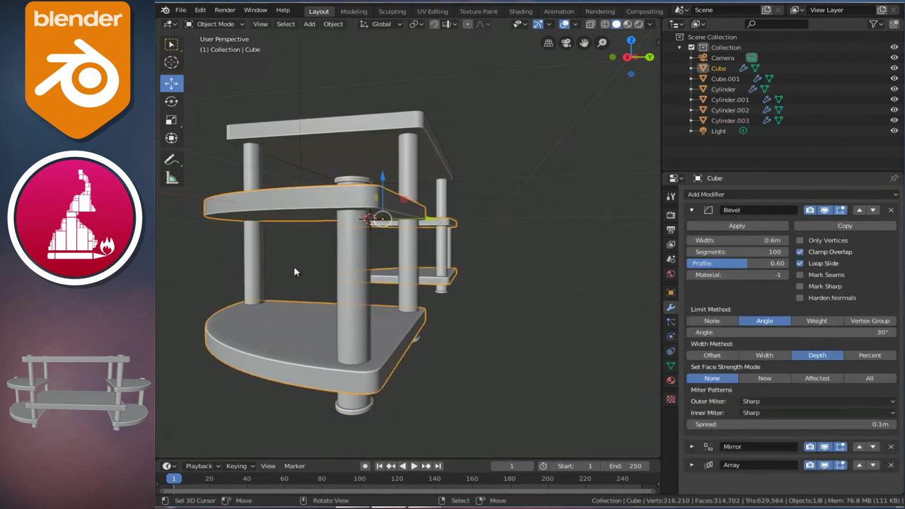
middle_click_drag(295, 271, 330, 297)
scroll(333, 256, "down", 3)
mouse_move(333, 256)
middle_mouse_down()
mouse_move(473, 193)
mouse_move(465, 237)
mouse_move(324, 189)
mouse_move(450, 239)
middle_mouse_up()
scroll(465, 237, "up", 3)
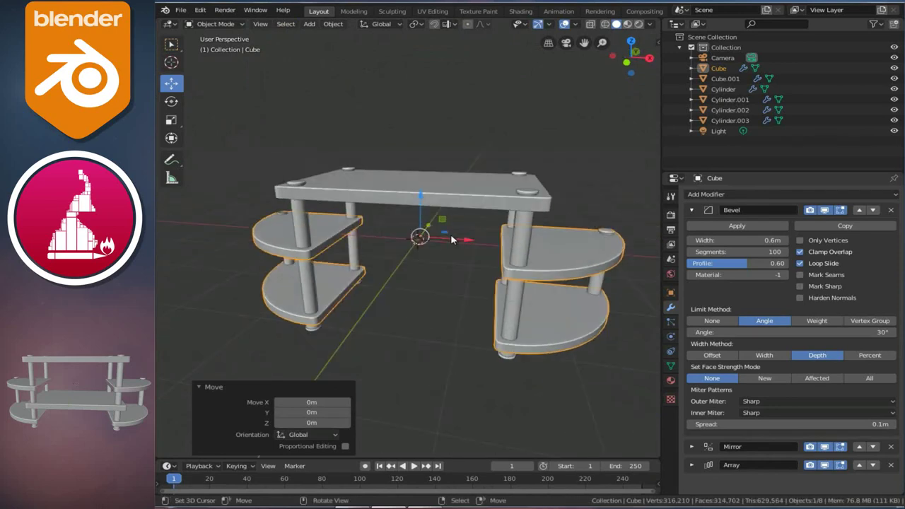
middle_click_drag(526, 219, 407, 224)
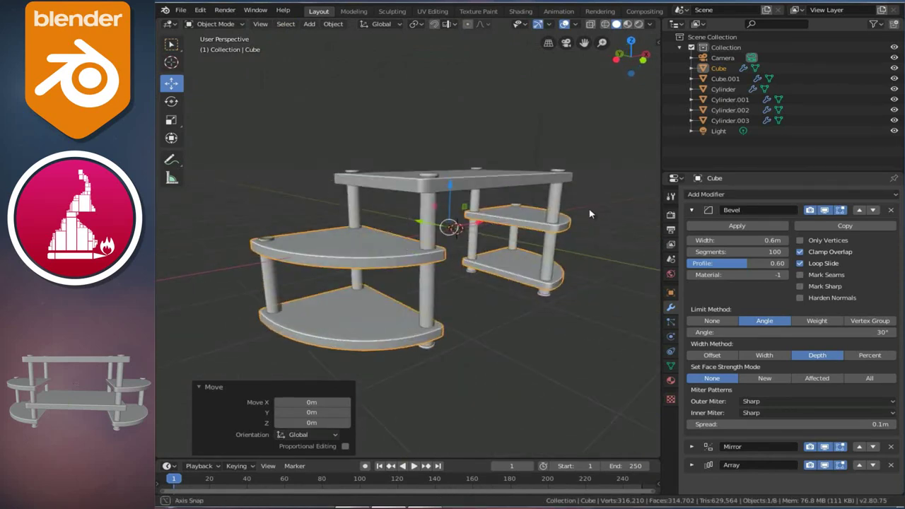
mouse_move(407, 224)
middle_mouse_down()
mouse_move(326, 221)
mouse_move(473, 253)
middle_mouse_up()
left_click(475, 256)
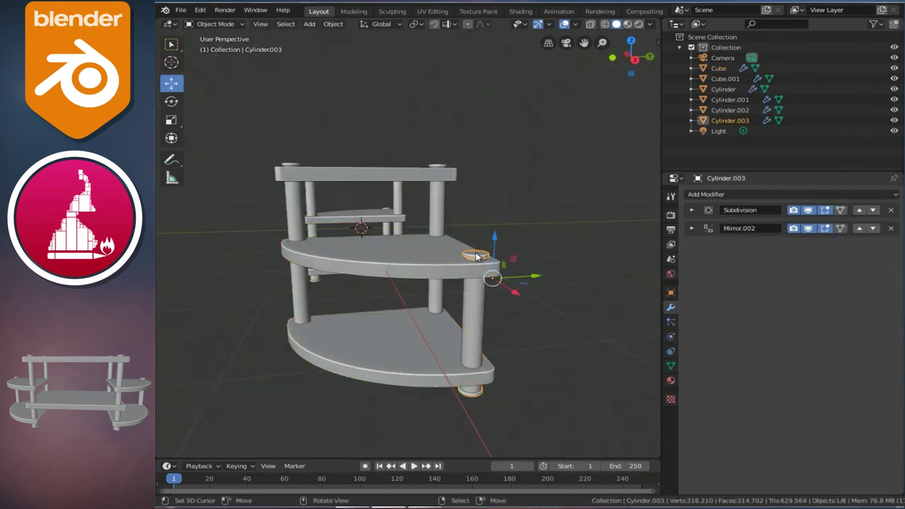
scroll(490, 277, "up", 1)
scroll(505, 297, "up", 2)
mouse_move(506, 297)
middle_mouse_down()
mouse_move(542, 285)
mouse_move(526, 281)
middle_mouse_up()
scroll(527, 281, "up", 2)
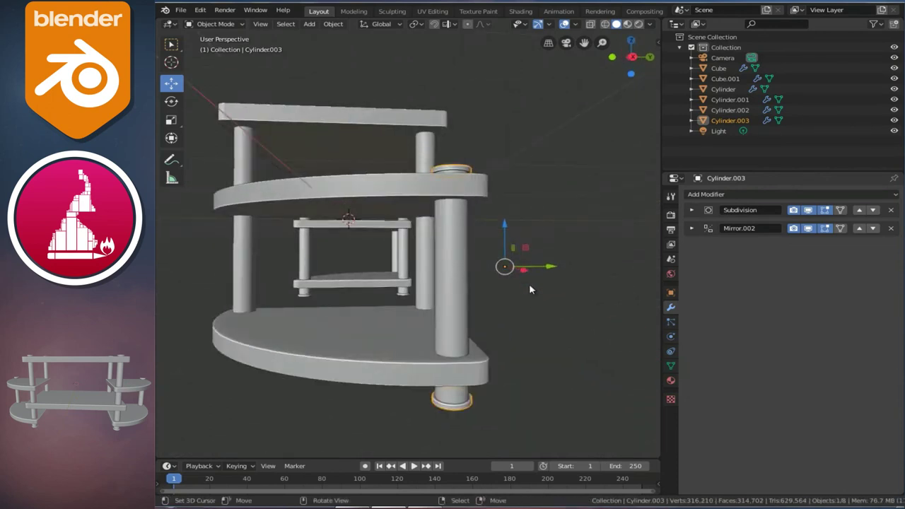
mouse_move(438, 247)
middle_mouse_down()
mouse_move(430, 256)
mouse_move(438, 258)
mouse_move(395, 259)
middle_mouse_up()
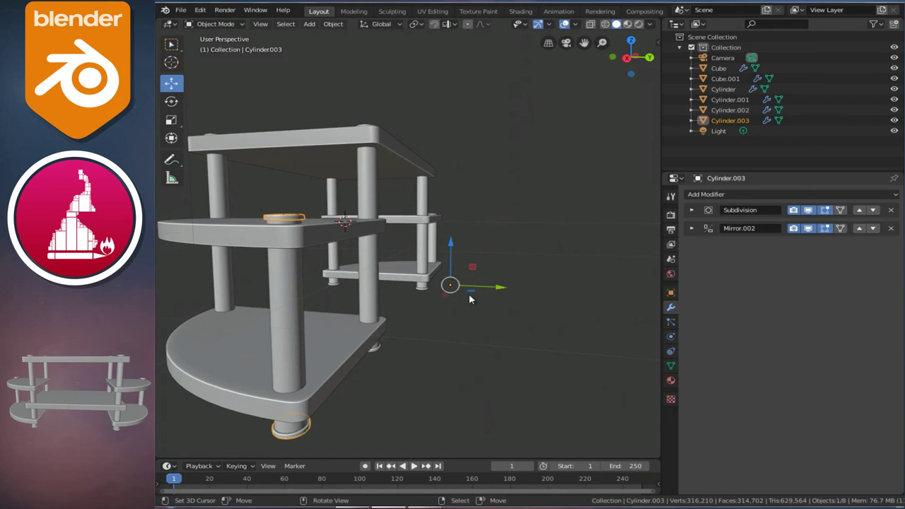
middle_click_drag(364, 253, 385, 297)
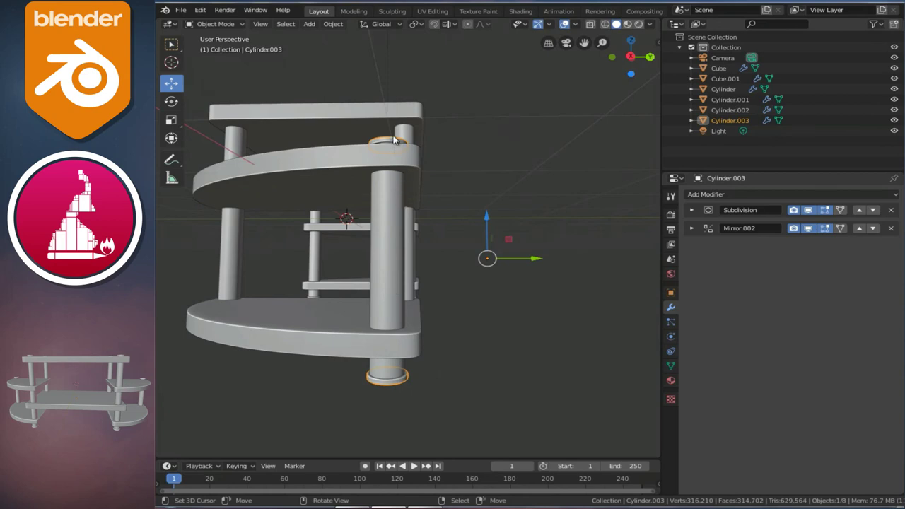
middle_click_drag(452, 303, 220, 221)
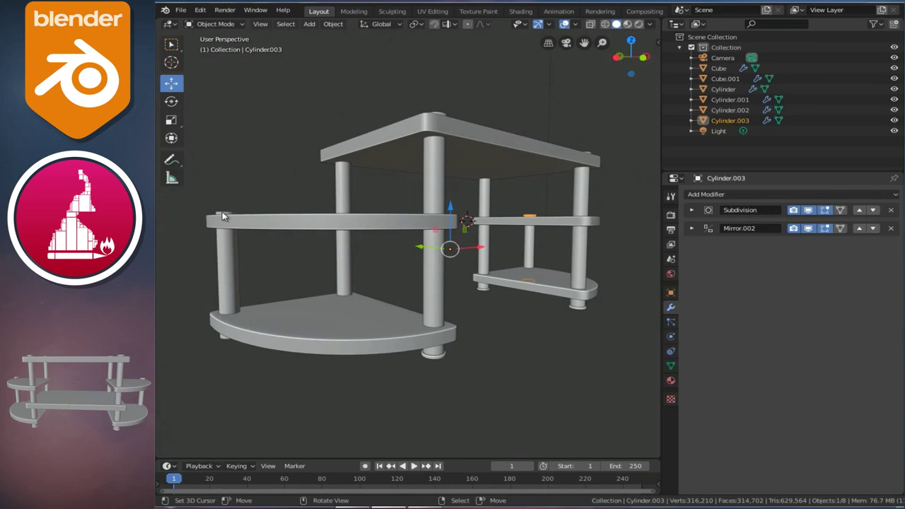
left_click(228, 213)
middle_click_drag(240, 224, 508, 316)
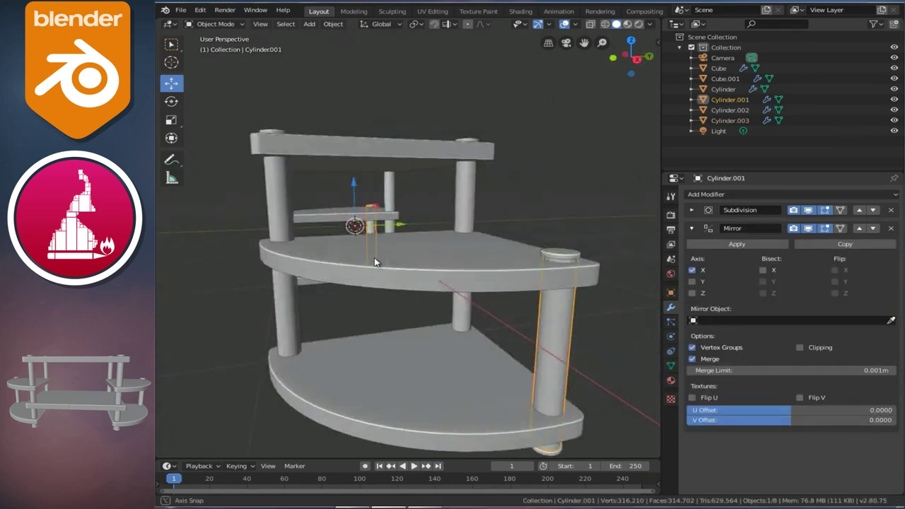
left_click(464, 269)
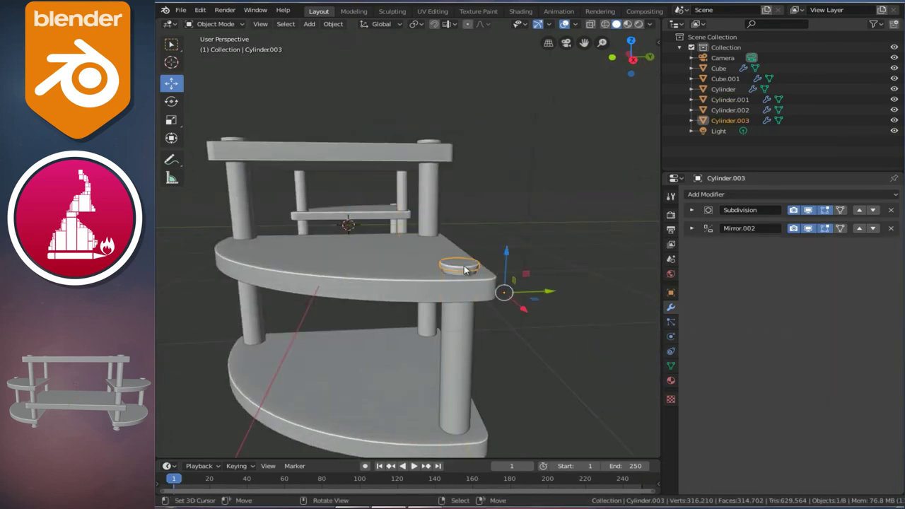
middle_click_drag(469, 280, 468, 255)
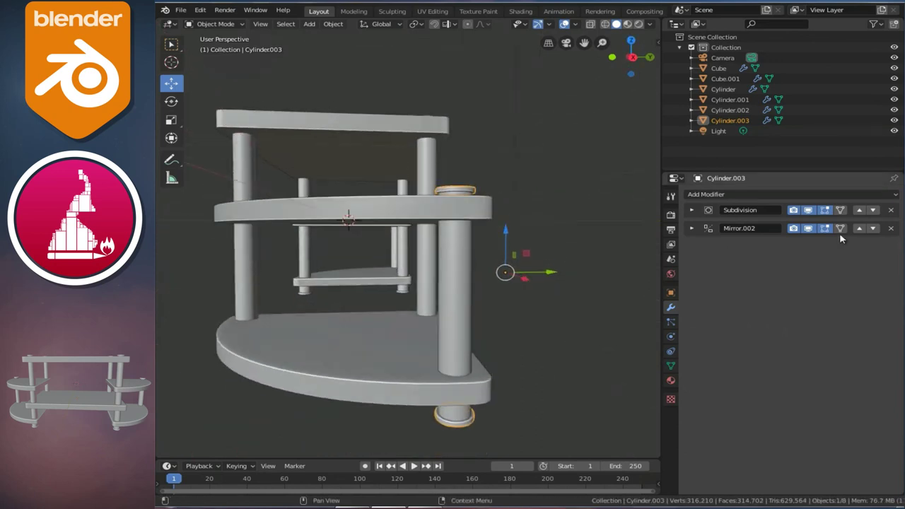
Apply Mirror.002 on Cylinder.003 and set its origin to the 3D cursor.
left_click(692, 228)
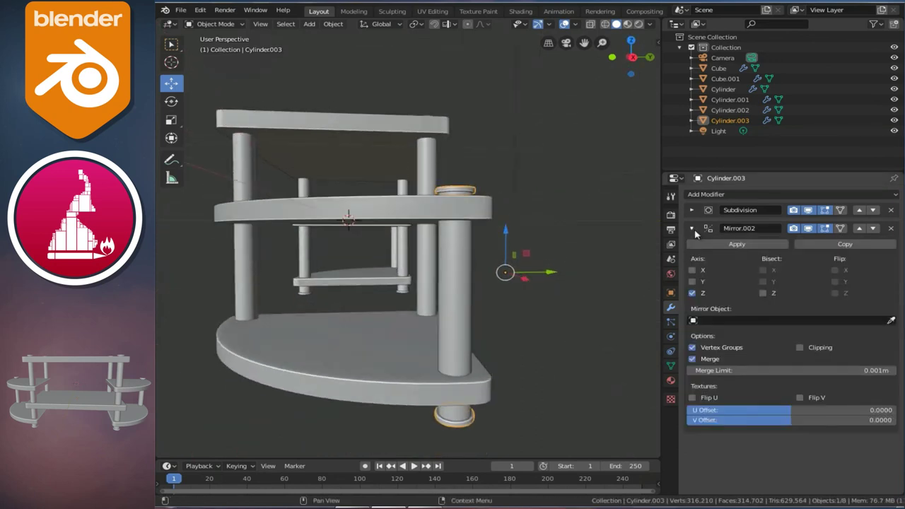
left_click(732, 244)
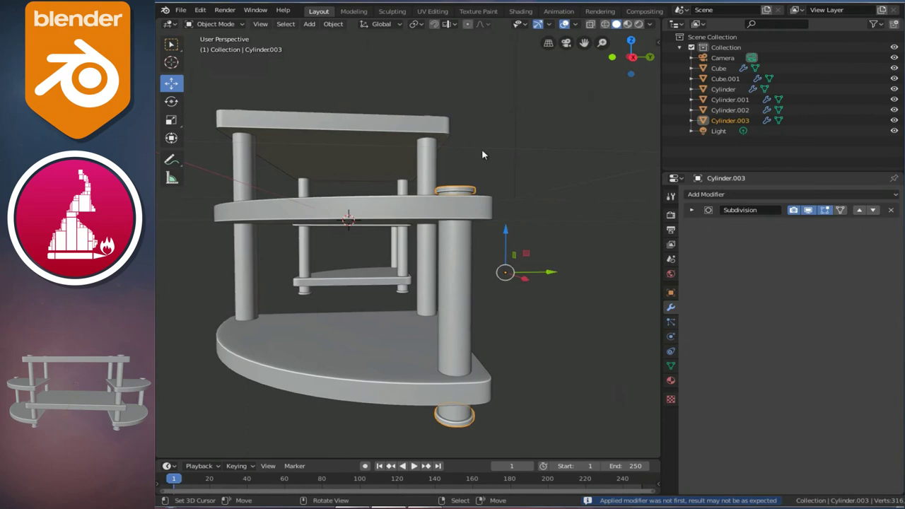
left_click(332, 25)
mouse_move(351, 46)
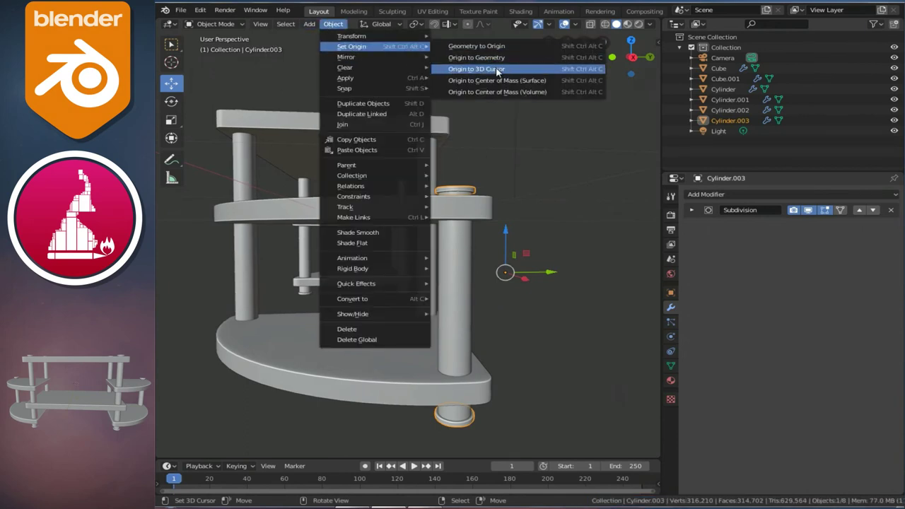
left_click(500, 69)
Add an X-axis Mirror modifier to the knob cap.
left_click(749, 195)
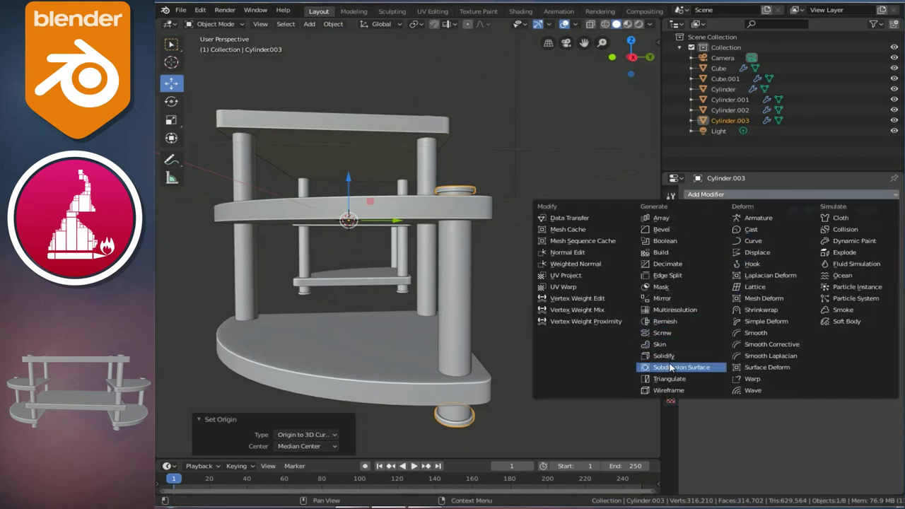
left_click(662, 298)
mouse_move(604, 315)
middle_mouse_down()
mouse_move(375, 257)
mouse_move(582, 257)
mouse_move(421, 241)
middle_mouse_up()
scroll(400, 277, "up", 5)
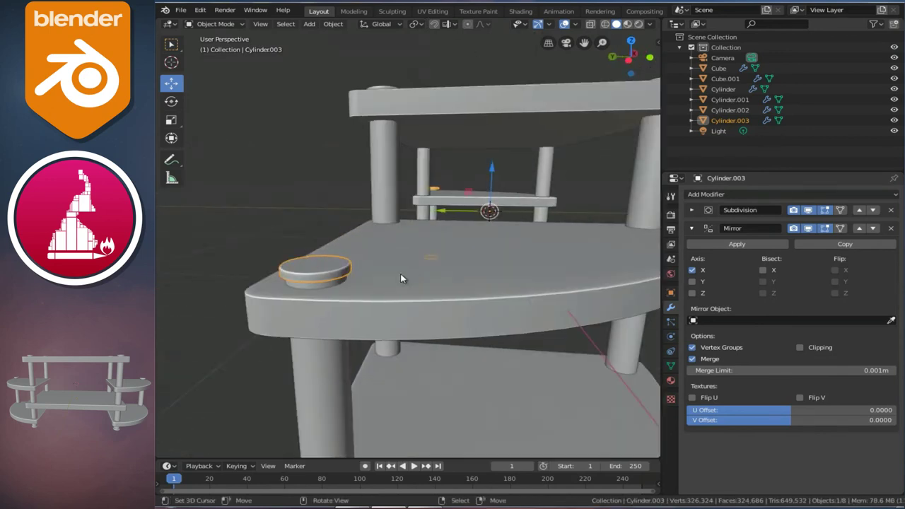
Select the Cube shelves and orbit to view the shelf from higher above.
left_click(349, 324)
scroll(378, 299, "down", 5)
middle_click_drag(377, 299, 428, 274)
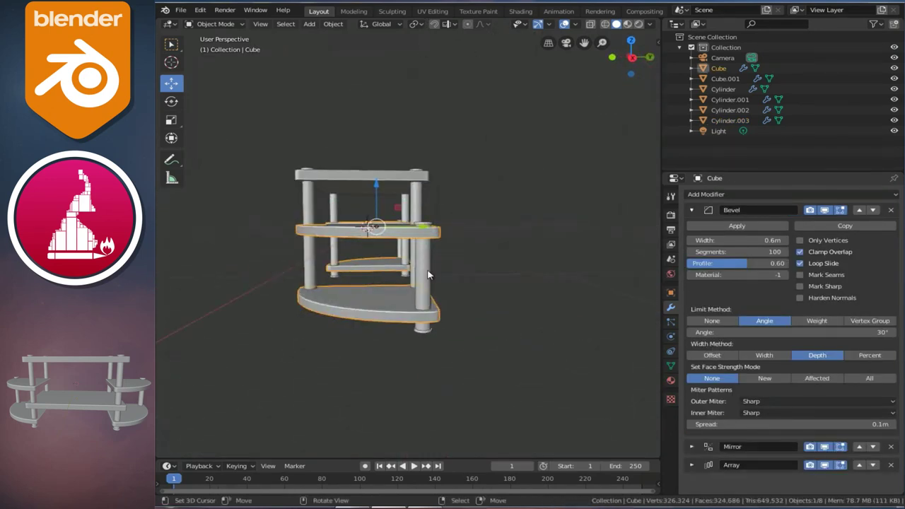
scroll(427, 275, "up", 2)
scroll(427, 274, "up", 2)
mouse_move(364, 248)
middle_mouse_down()
mouse_move(381, 270)
mouse_move(490, 252)
middle_mouse_up()
scroll(381, 265, "down", 3)
scroll(491, 253, "down", 2)
scroll(498, 272, "up", 2)
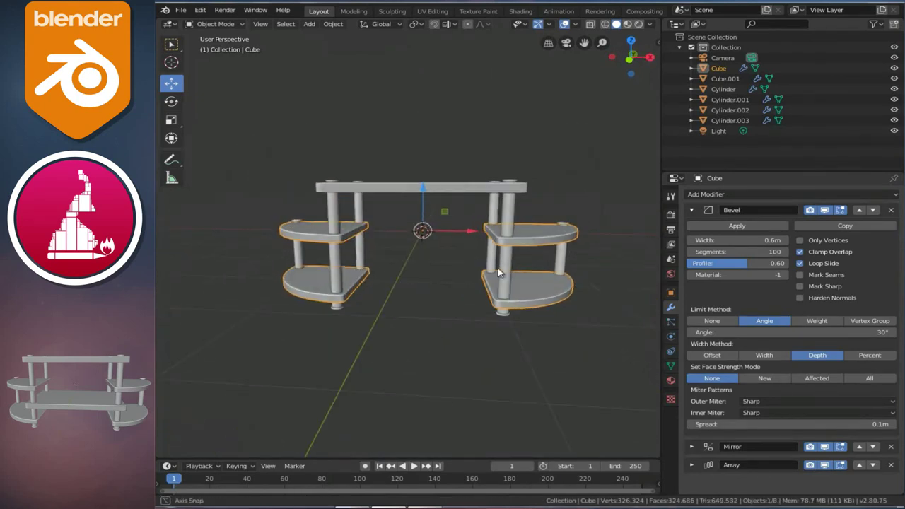
Duplicate the top board Cube.001 and drag the copy down toward the middle.
left_click(438, 185)
mouse_move(438, 185)
middle_mouse_down()
mouse_move(487, 228)
mouse_move(429, 190)
middle_mouse_up()
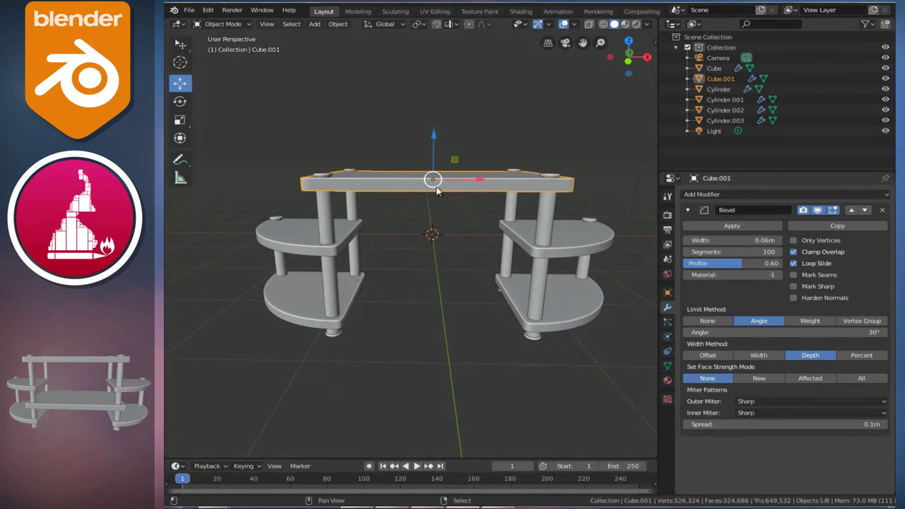
key("shift+d")
right_click(429, 120)
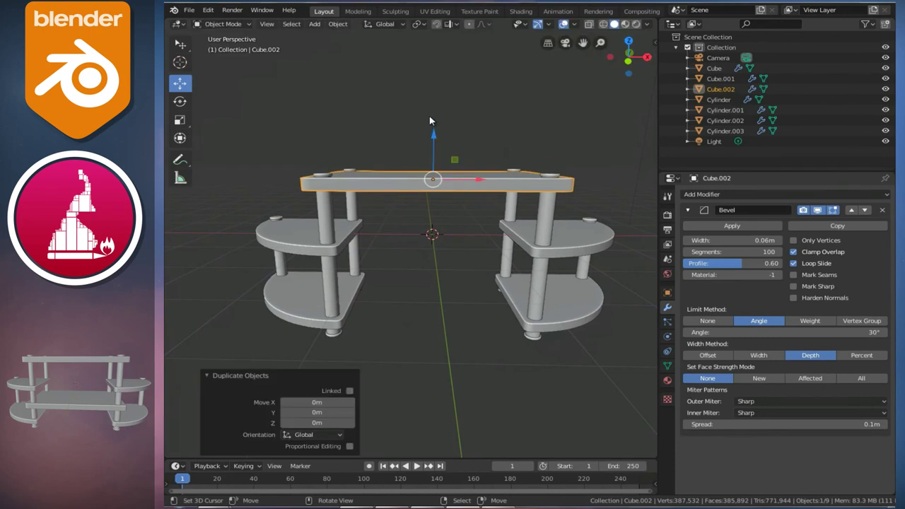
left_click_drag(433, 138, 456, 224)
left_click(457, 228)
mouse_move(459, 240)
middle_mouse_down()
mouse_move(475, 263)
mouse_move(482, 256)
middle_mouse_up()
Nudge the copy slightly lower on Z, cancelling a vertical resize.
key("g")
key("z")
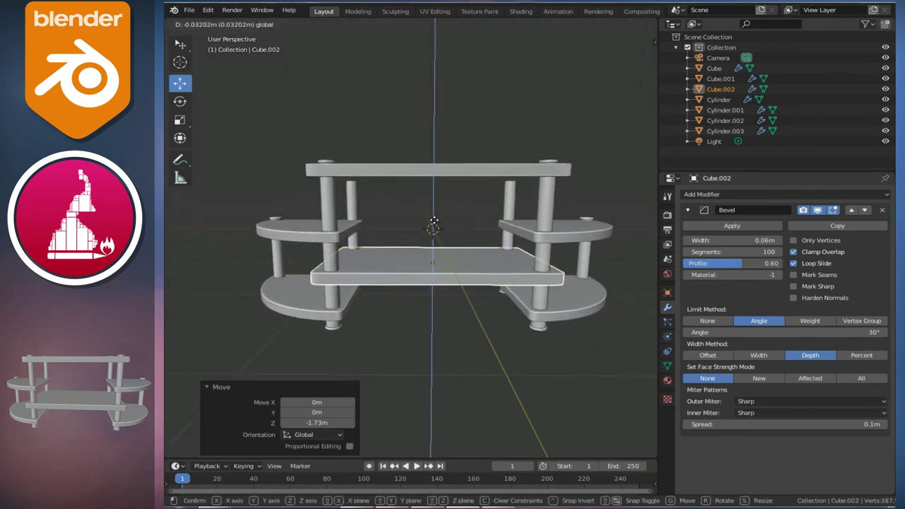
left_click(434, 221)
mouse_move(433, 222)
middle_mouse_down()
mouse_move(427, 231)
mouse_move(445, 244)
middle_mouse_up()
key("s")
key("z")
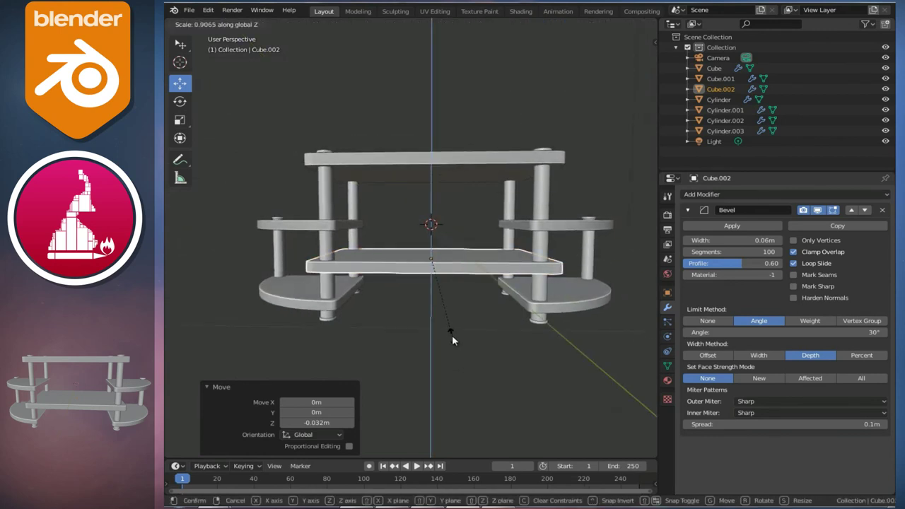
key("Escape")
mouse_move(451, 334)
middle_mouse_down()
mouse_move(409, 210)
mouse_move(421, 217)
middle_mouse_up()
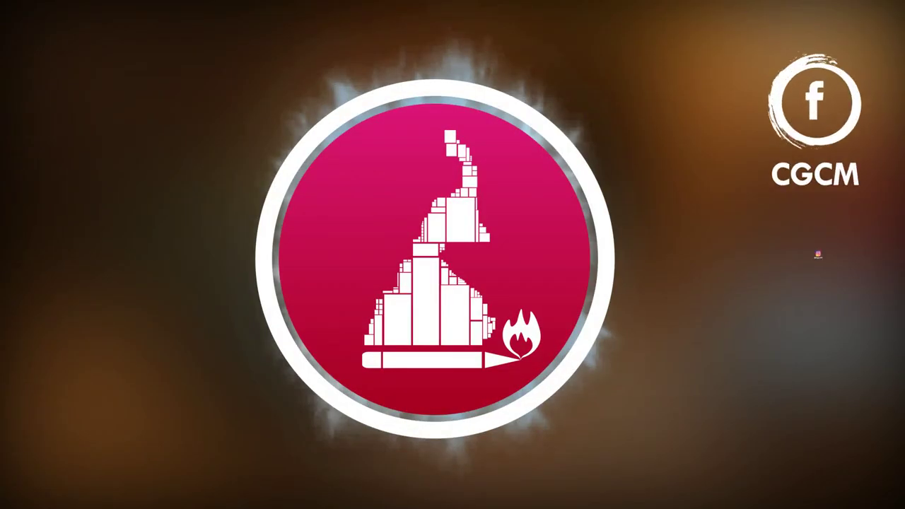